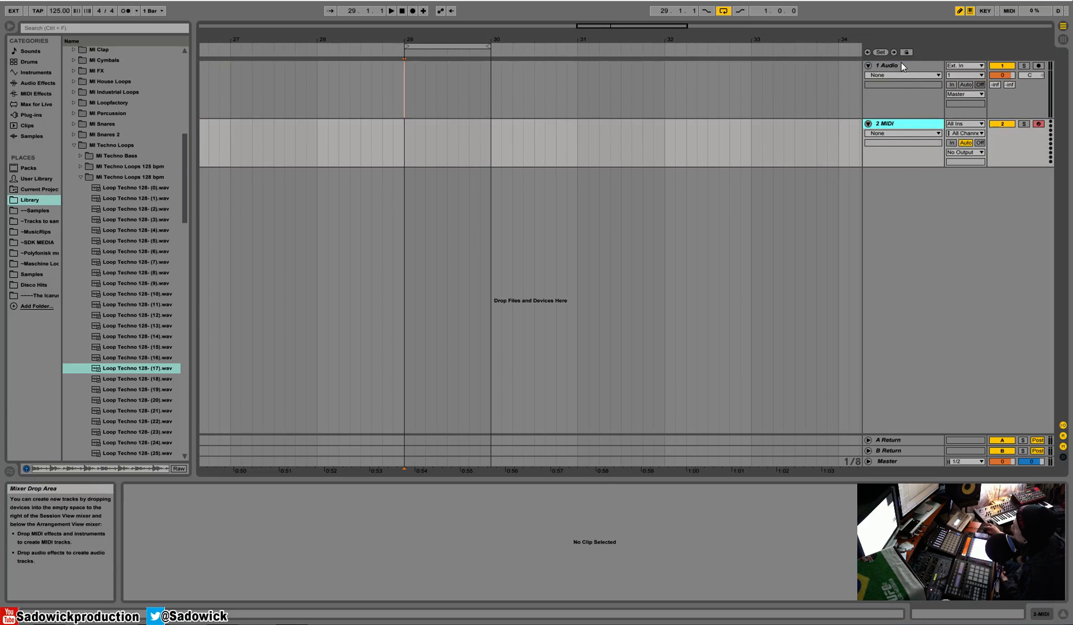
pyautogui.click(1062, 40)
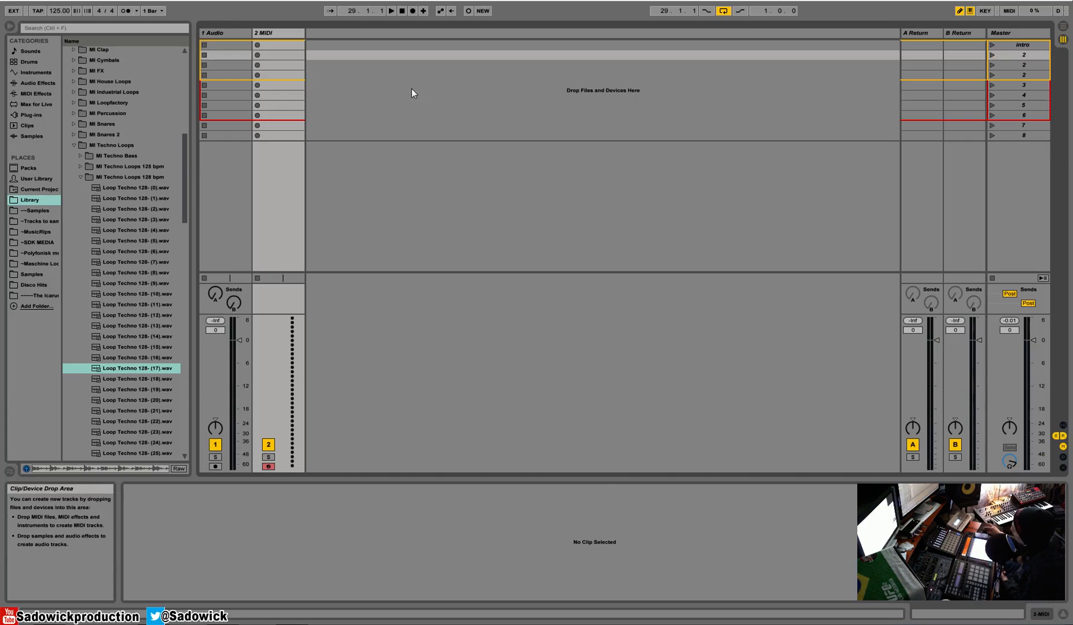
pyautogui.click(1062, 26)
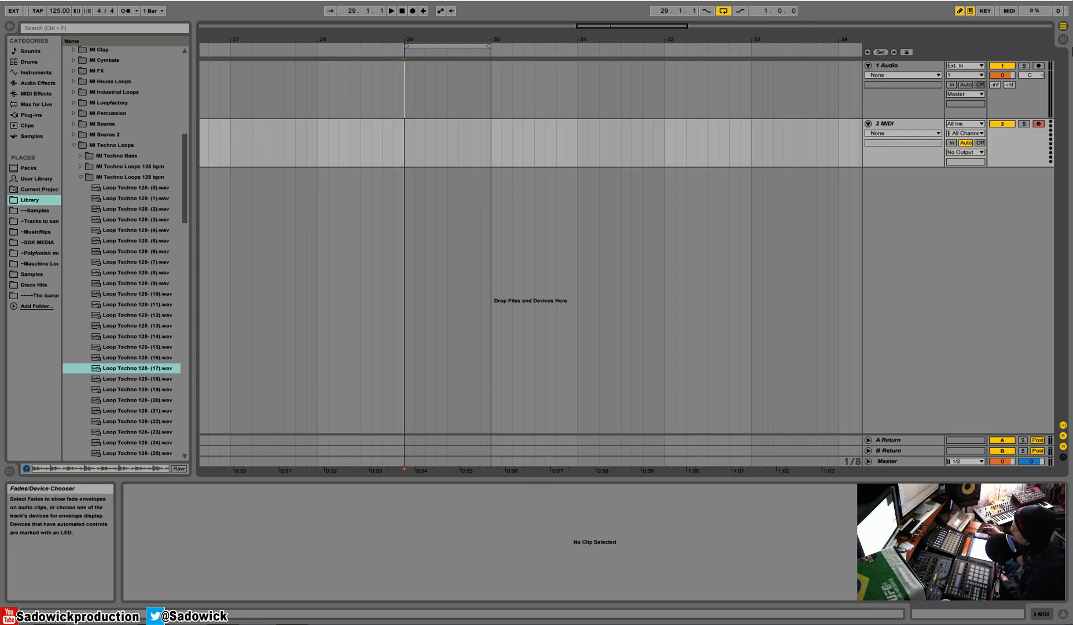
pyautogui.click(904, 66)
pyautogui.click(893, 123)
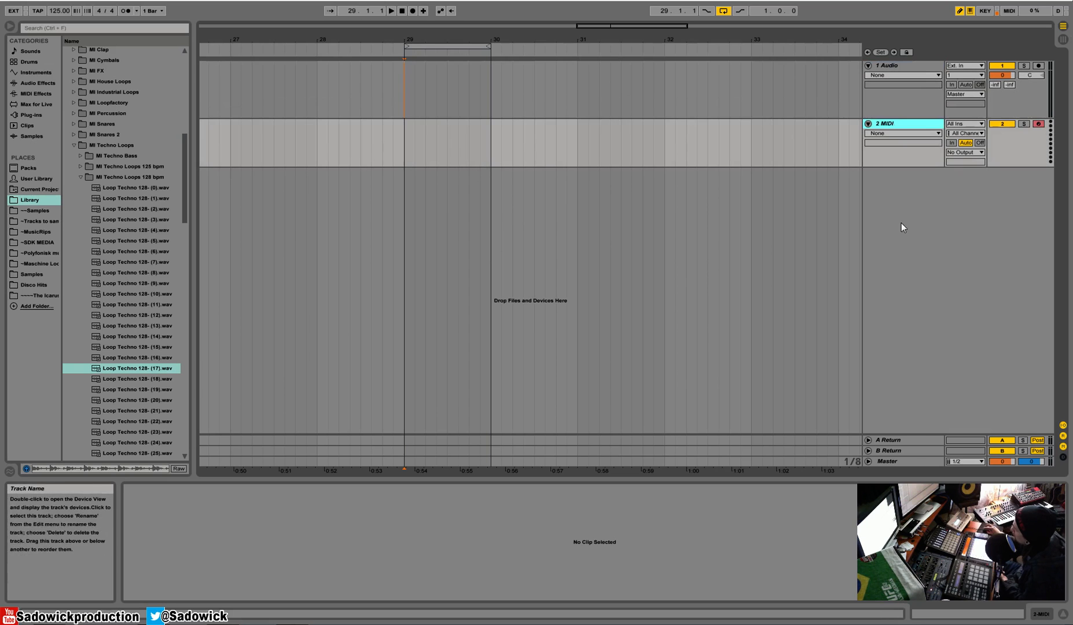
pyautogui.click(901, 440)
pyautogui.click(900, 462)
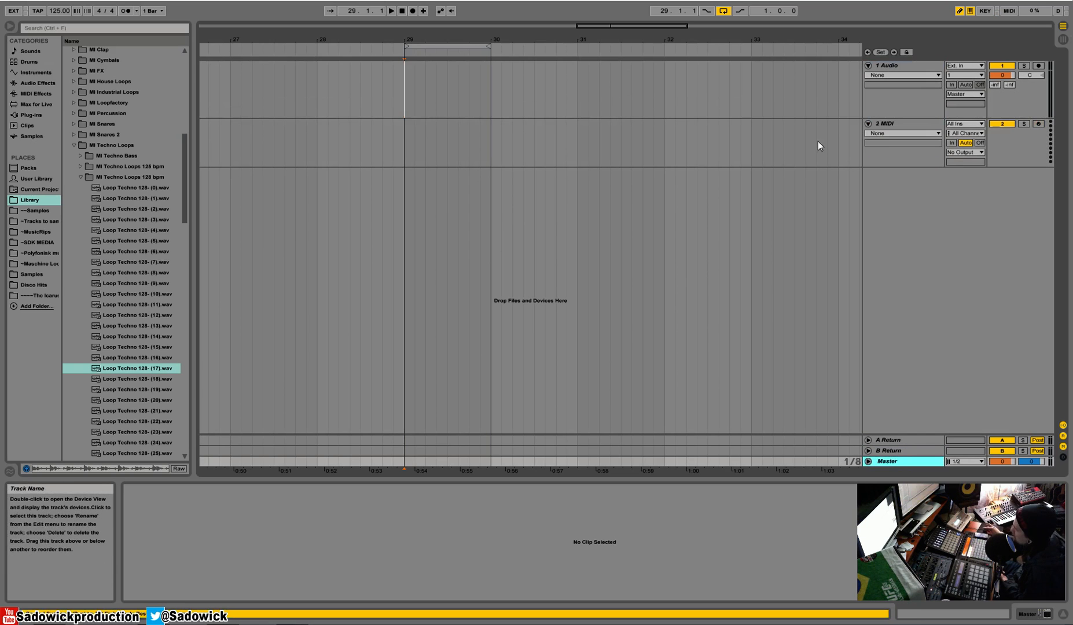
# Insert a new audio track and place Loop Techno 128- (18).wav on it at bar 29.
pyautogui.rightClick(959, 208)
pyautogui.click(984, 212)
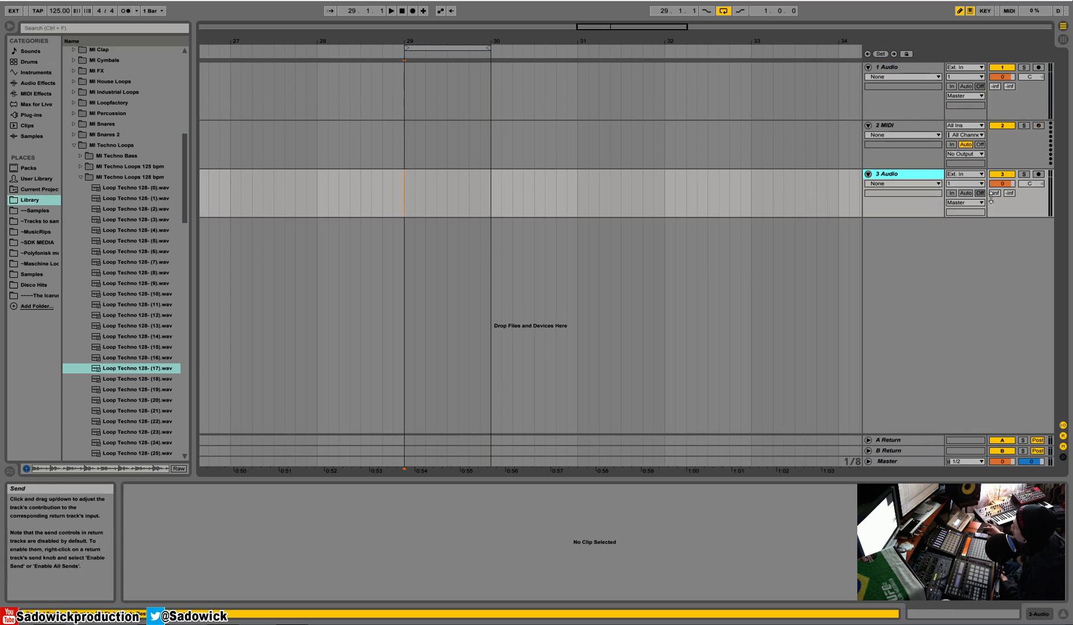
pyautogui.click(121, 369)
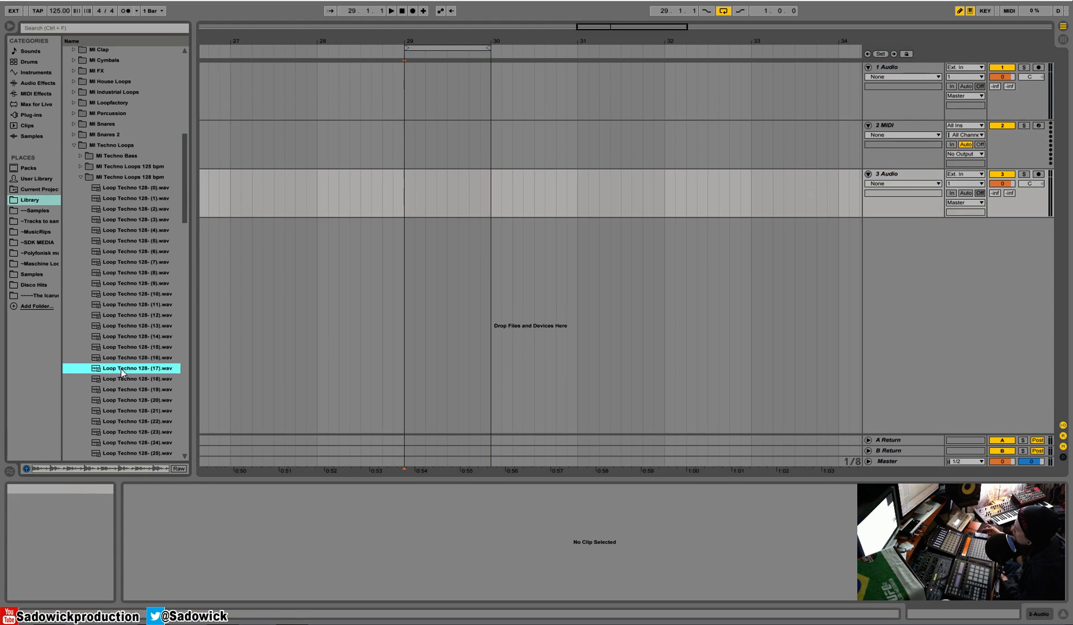
pyautogui.click(121, 376)
pyautogui.moveTo(118, 377); pyautogui.dragTo(409, 208)
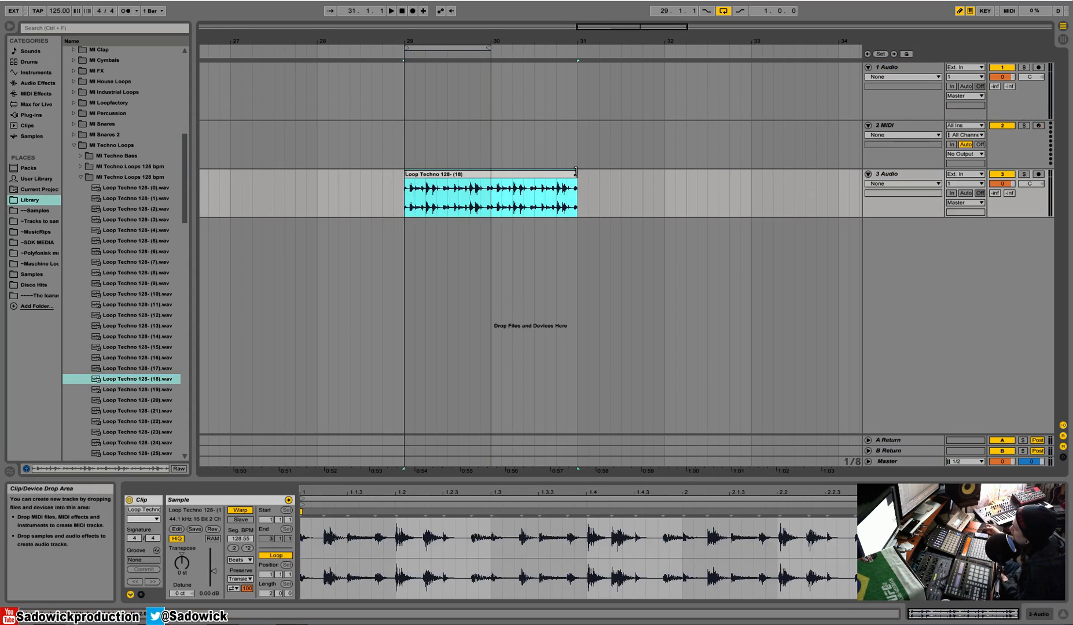
# Place Loop Techno 128- (17).wav and another Loop Techno 128- (18).wav at bar 29, each on a new audio track below.
pyautogui.click(155, 370)
pyautogui.moveTo(155, 369); pyautogui.dragTo(407, 238)
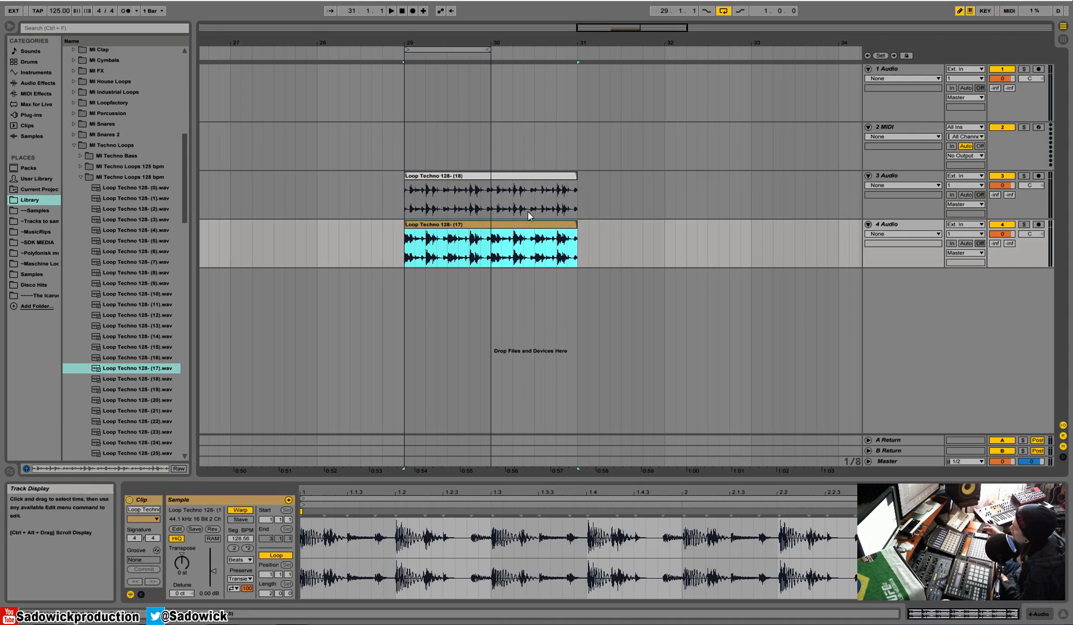
pyautogui.moveTo(150, 377); pyautogui.dragTo(407, 292)
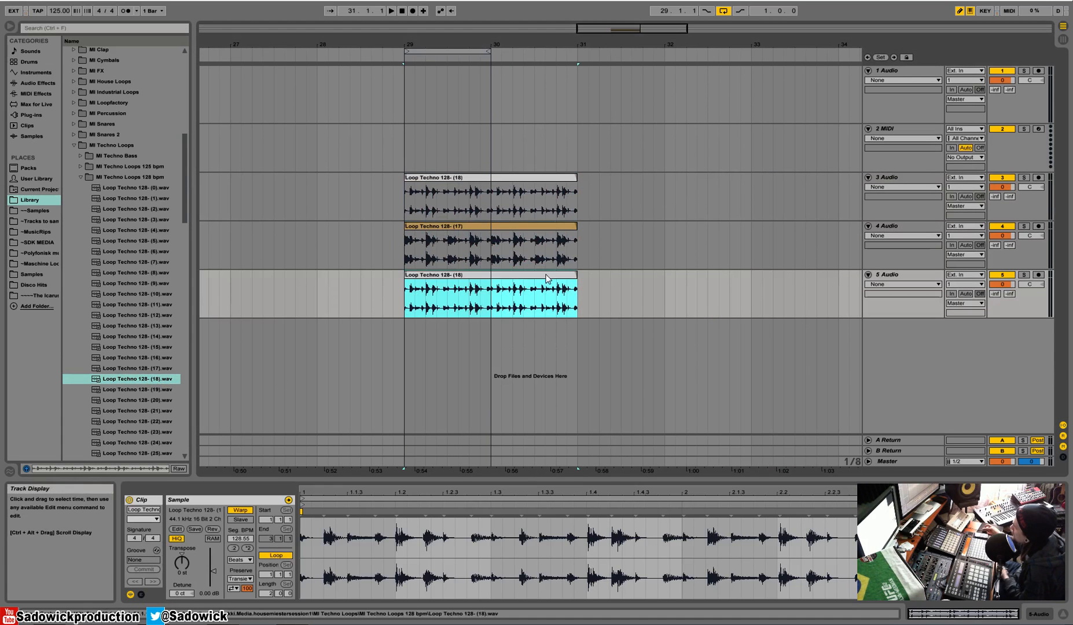
# Remove the two extra audio tracks 5 and 4 together with their loop clips.
pyautogui.click(896, 277)
pyautogui.rightClick(901, 277)
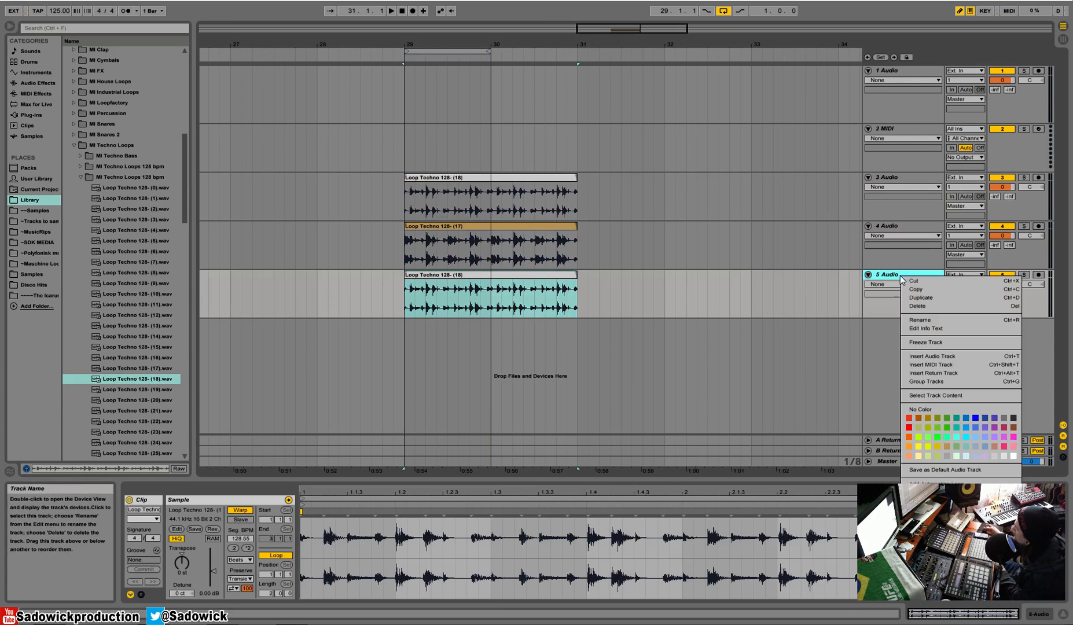
pyautogui.click(912, 281)
pyautogui.rightClick(897, 225)
pyautogui.click(911, 231)
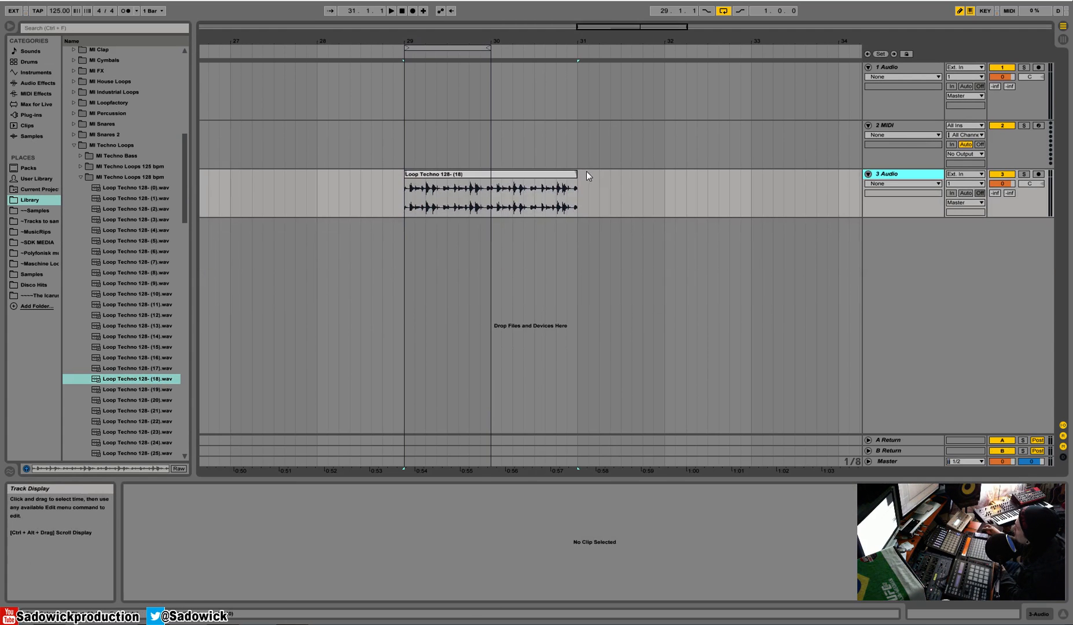
# Set the fixed grid to 1 Bar and trim the Loop Techno 128- (18) clip to end at bar 30.
pyautogui.click(570, 175)
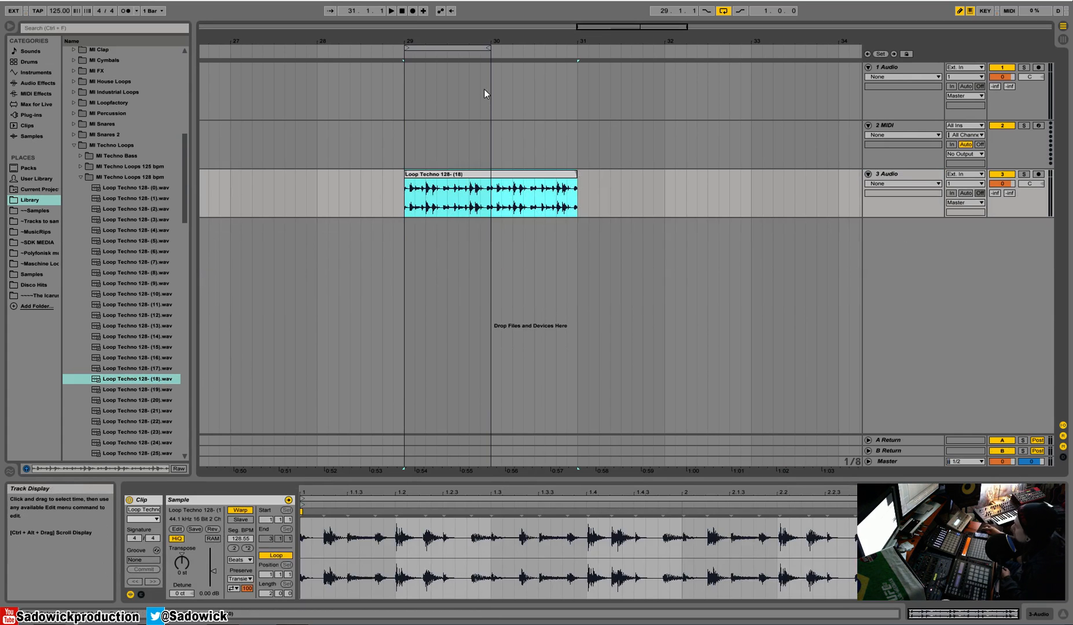
pyautogui.click(318, 185)
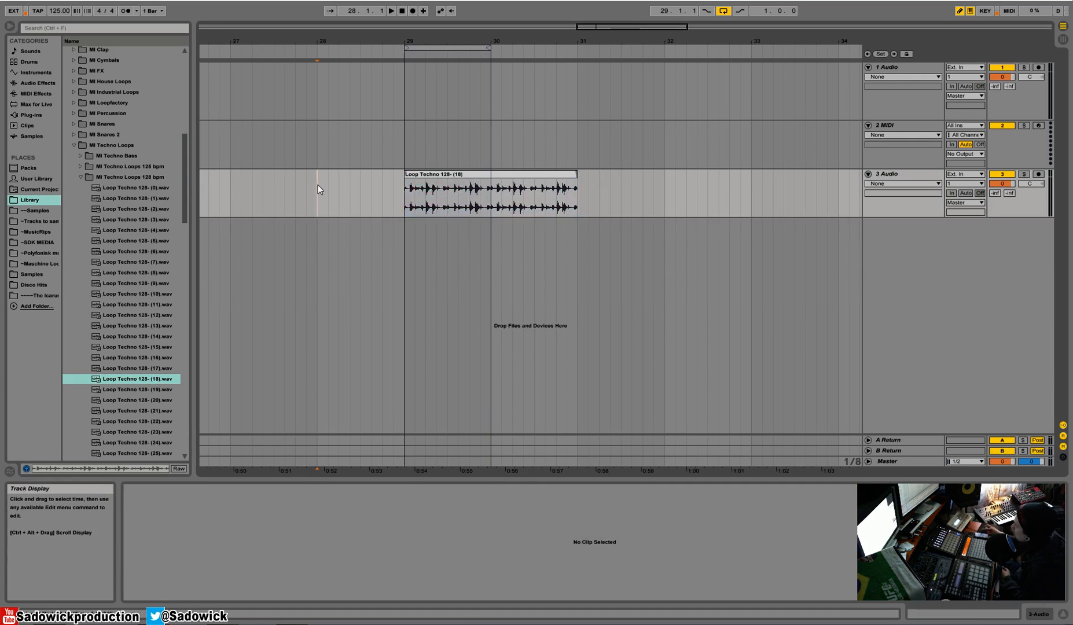
pyautogui.rightClick(318, 184)
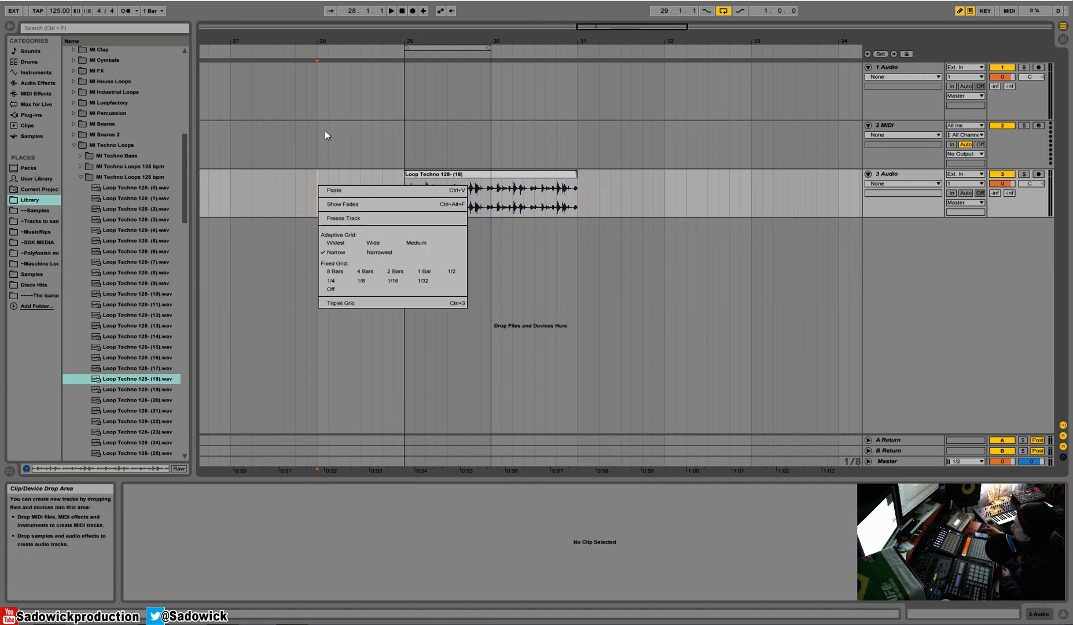
pyautogui.click(419, 272)
pyautogui.click(580, 145)
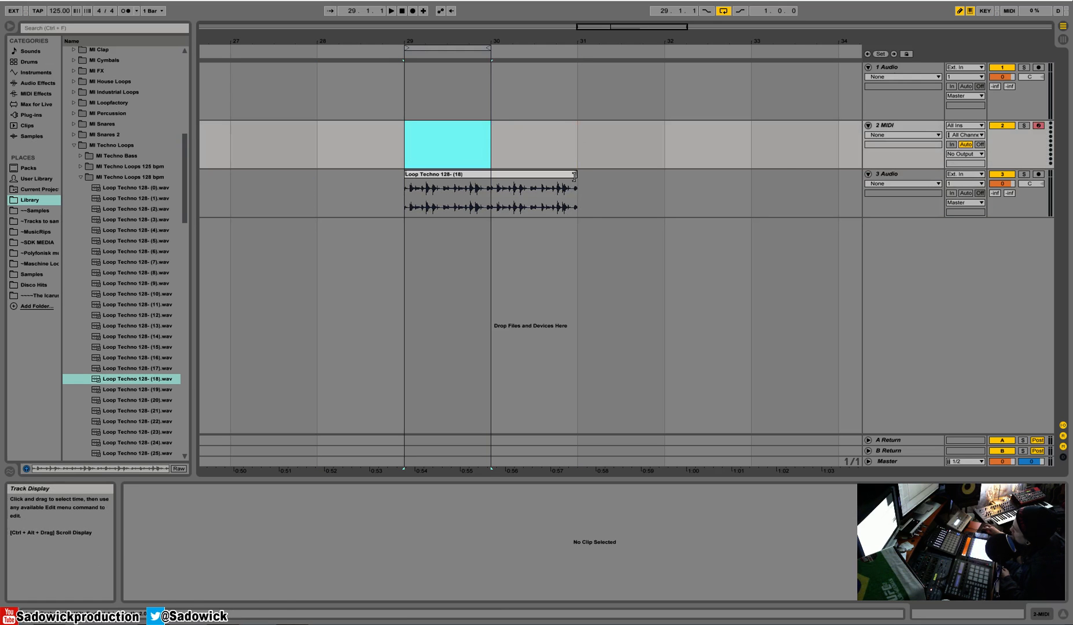
pyautogui.moveTo(574, 176); pyautogui.dragTo(492, 176)
pyautogui.moveTo(454, 41); pyautogui.dragTo(453, 87)
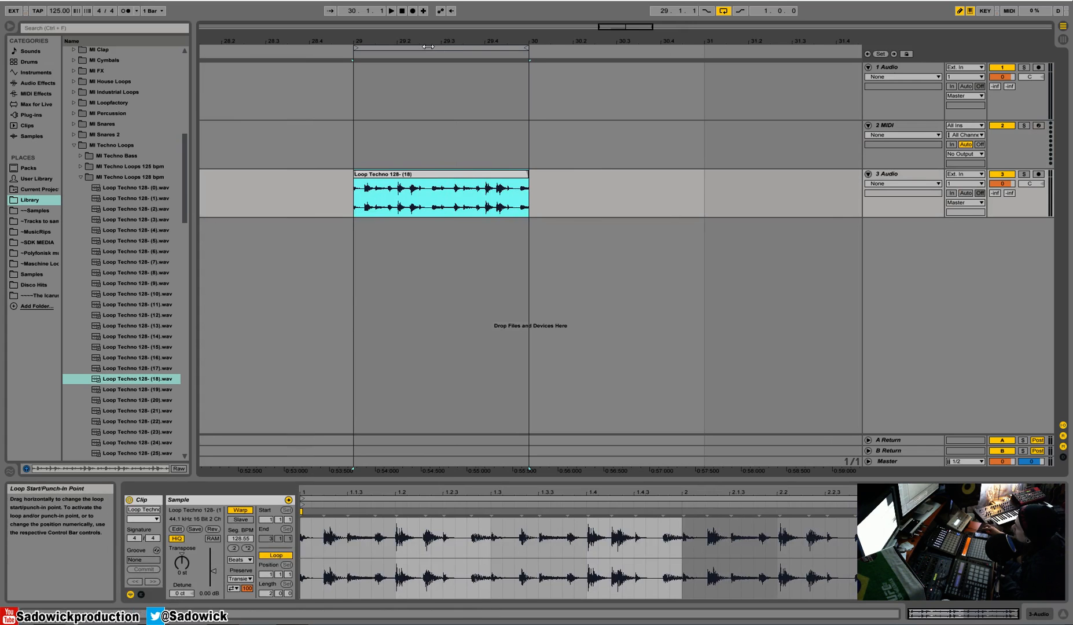
# Select the trimmed techno loop clip and play back its one-bar loop region in the arrangement.
pyautogui.click(429, 47)
pyautogui.click(435, 175)
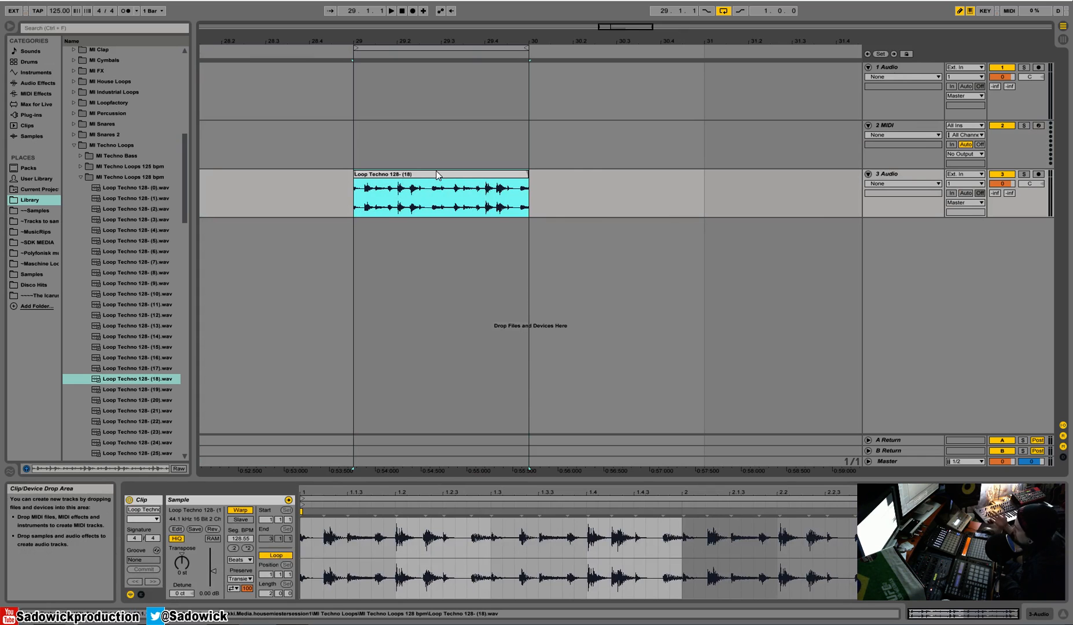
pyautogui.press('Tab')
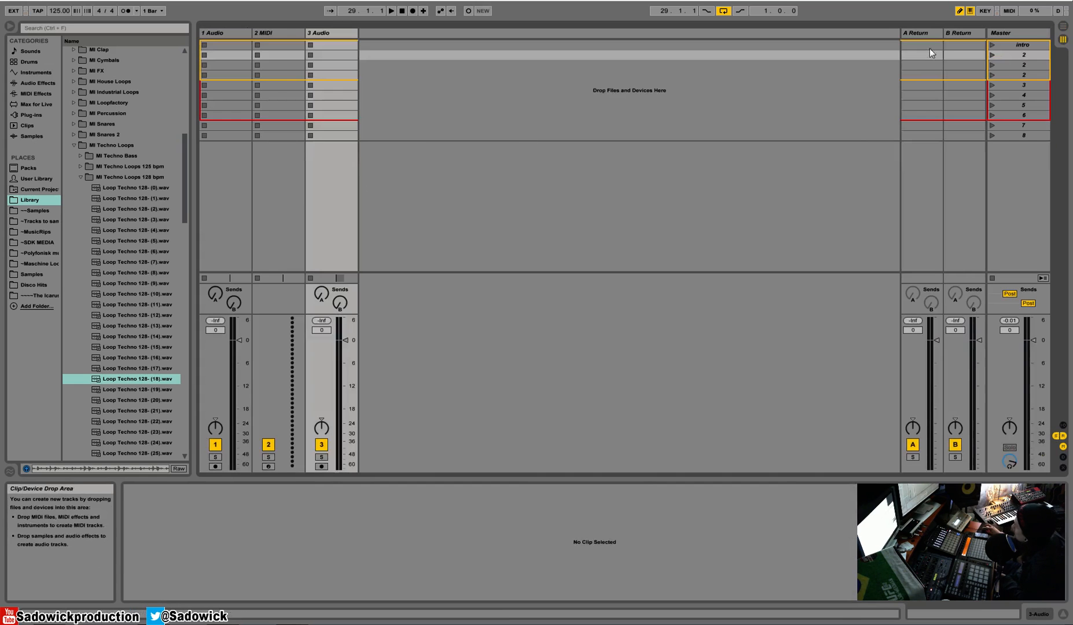
pyautogui.press('Tab')
pyautogui.press('space')
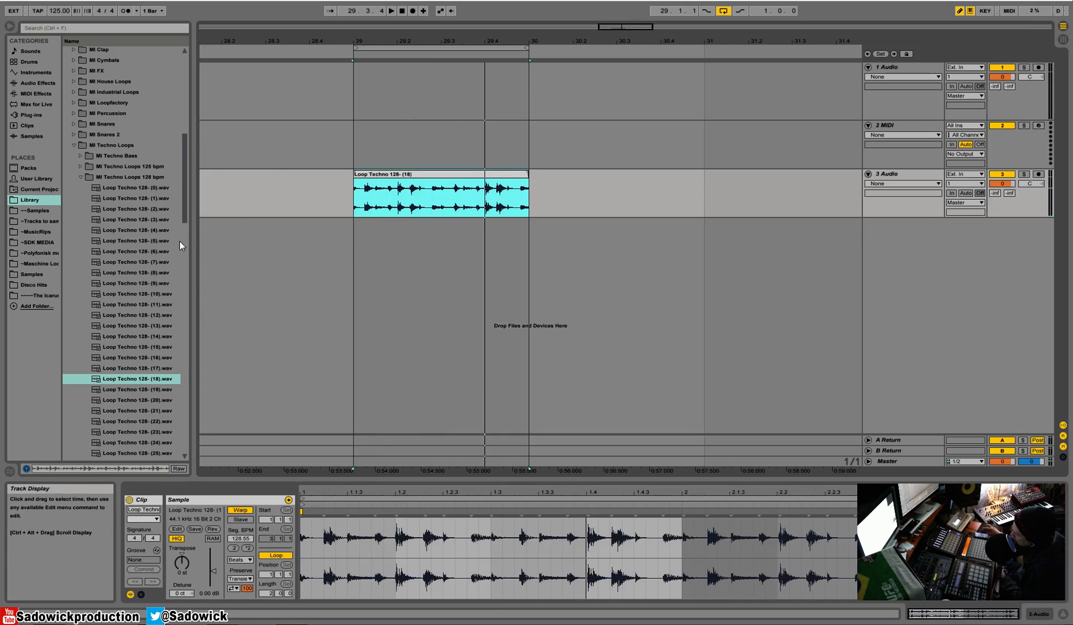
# Collapse the MI Techno Loops folder and set the arrangement's fixed grid to 1/4.
pyautogui.click(74, 145)
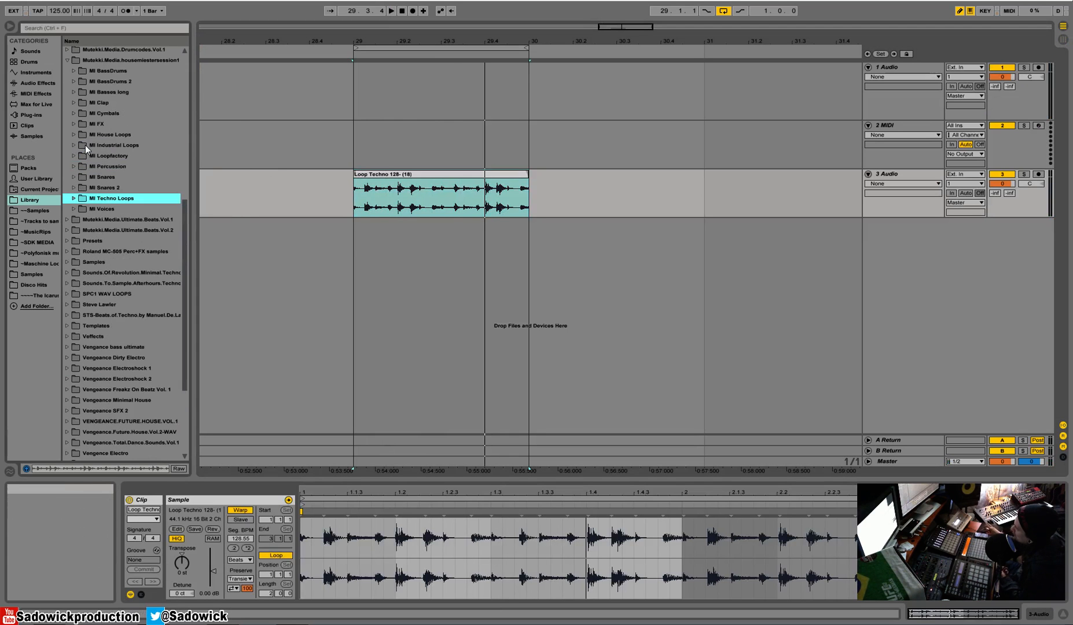
pyautogui.rightClick(434, 142)
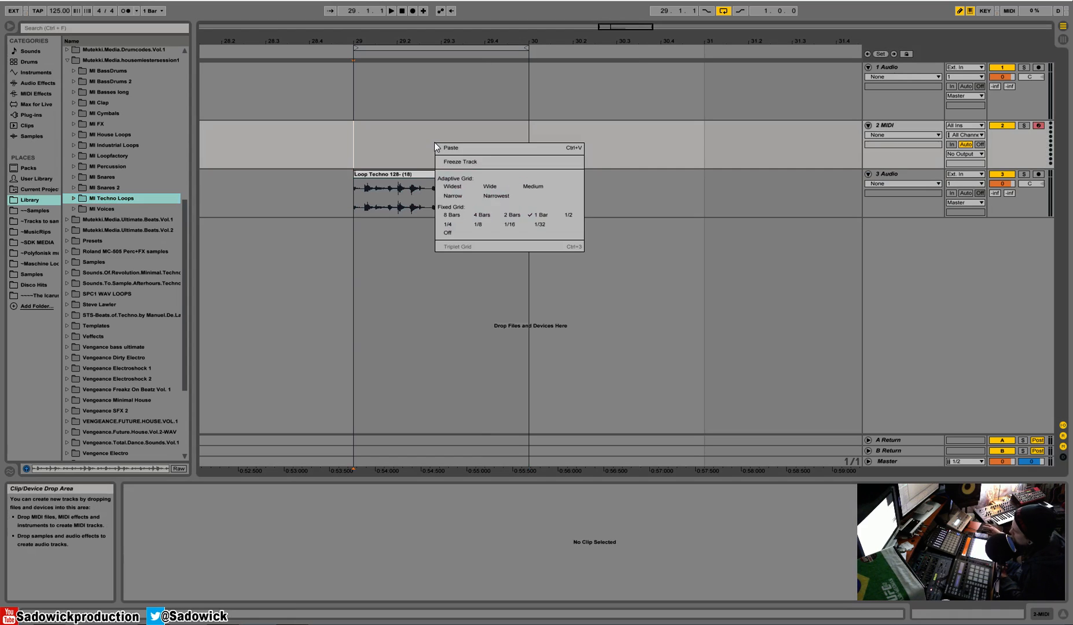
pyautogui.click(457, 228)
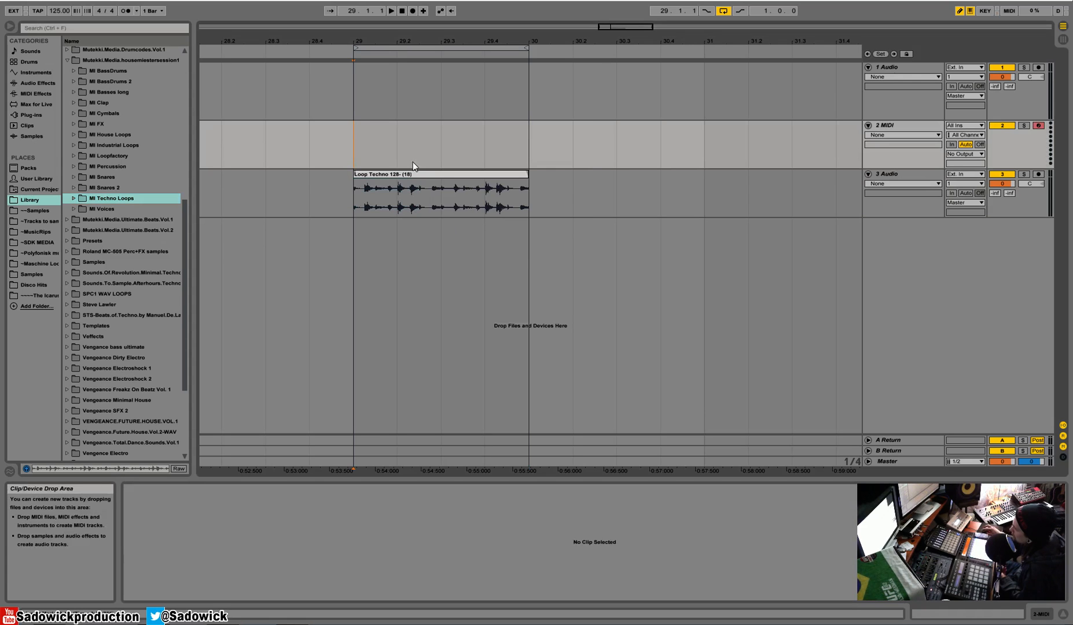
pyautogui.moveTo(390, 144); pyautogui.dragTo(514, 153)
pyautogui.click(425, 151)
pyautogui.click(366, 153)
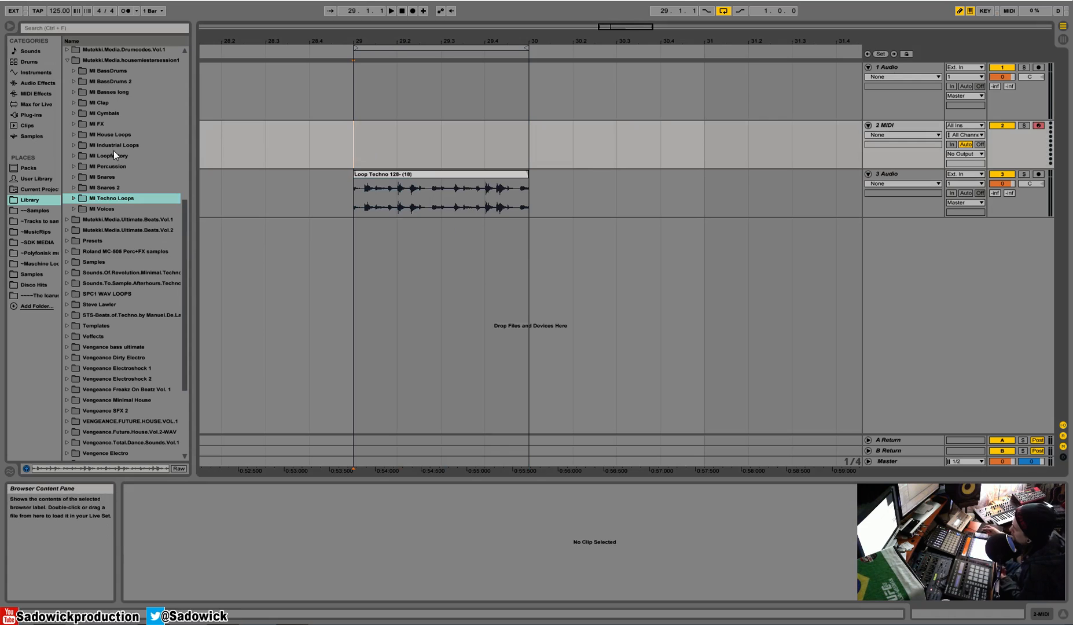
# Place MI BD (1).wav from the MI BassDrums folder on track 2 at bar 29.
pyautogui.click(74, 70)
pyautogui.moveTo(107, 81); pyautogui.dragTo(361, 144)
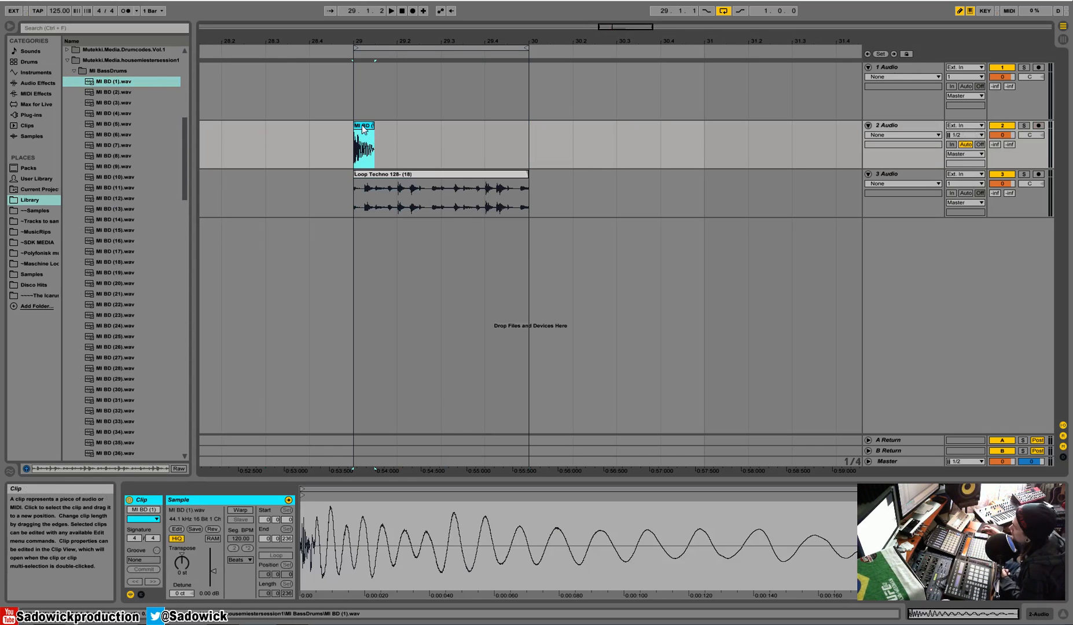
# Try copying the bass drum clip and pasting it on the second beat, then delete the pasted copy.
pyautogui.moveTo(387, 143); pyautogui.dragTo(358, 145)
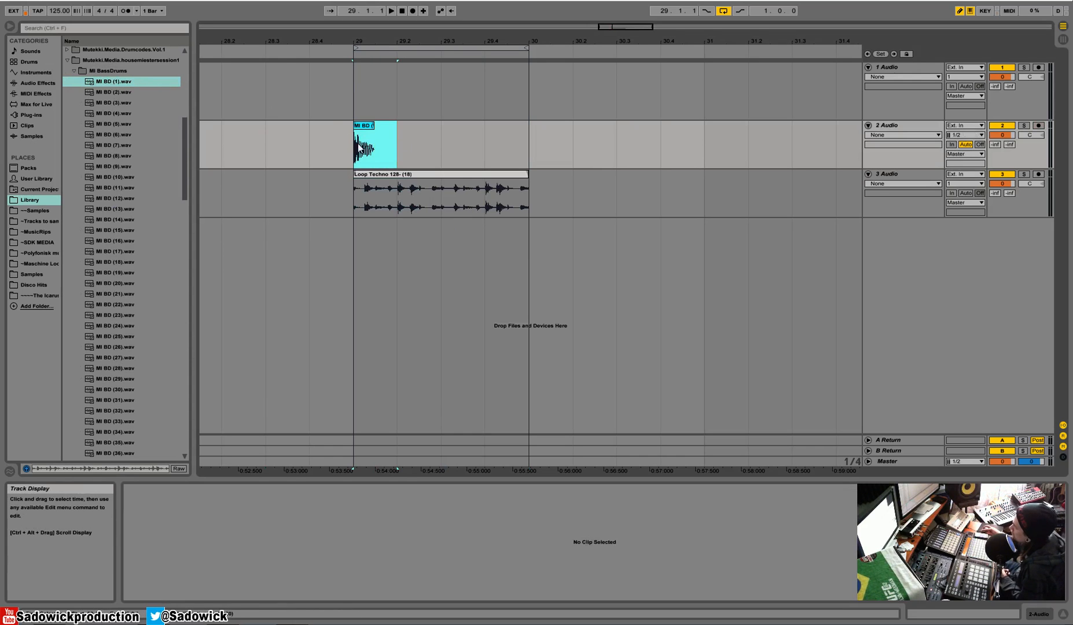
pyautogui.rightClick(362, 126)
pyautogui.click(391, 140)
pyautogui.rightClick(393, 138)
pyautogui.click(405, 157)
pyautogui.press('Delete')
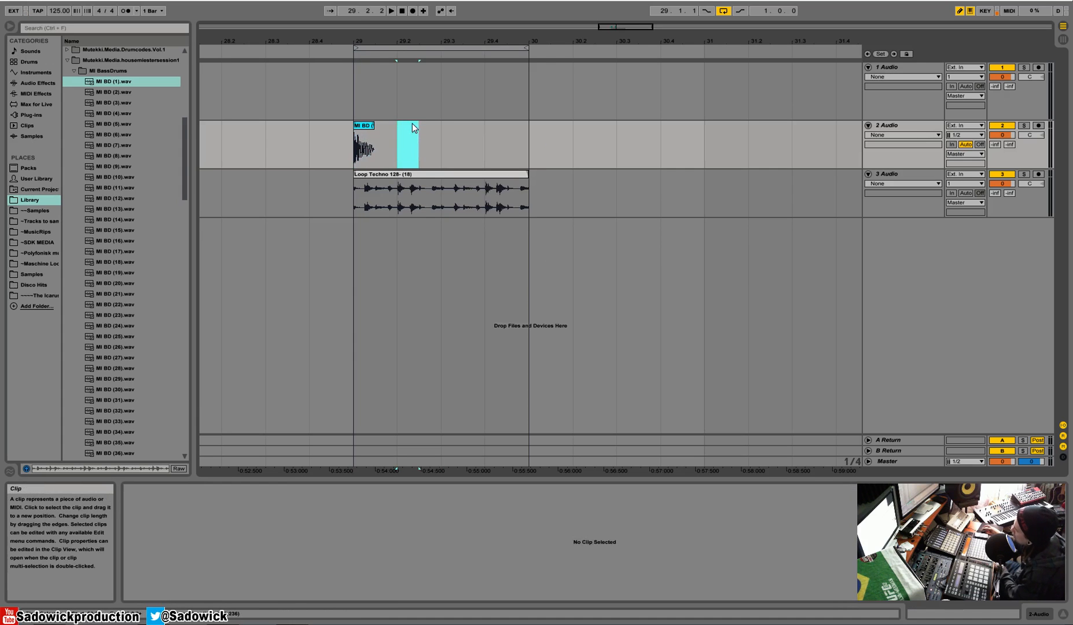
# Select the first beat of bar 29 on track 2 and duplicate it three times to put a kick on every beat.
pyautogui.moveTo(400, 140); pyautogui.dragTo(344, 152)
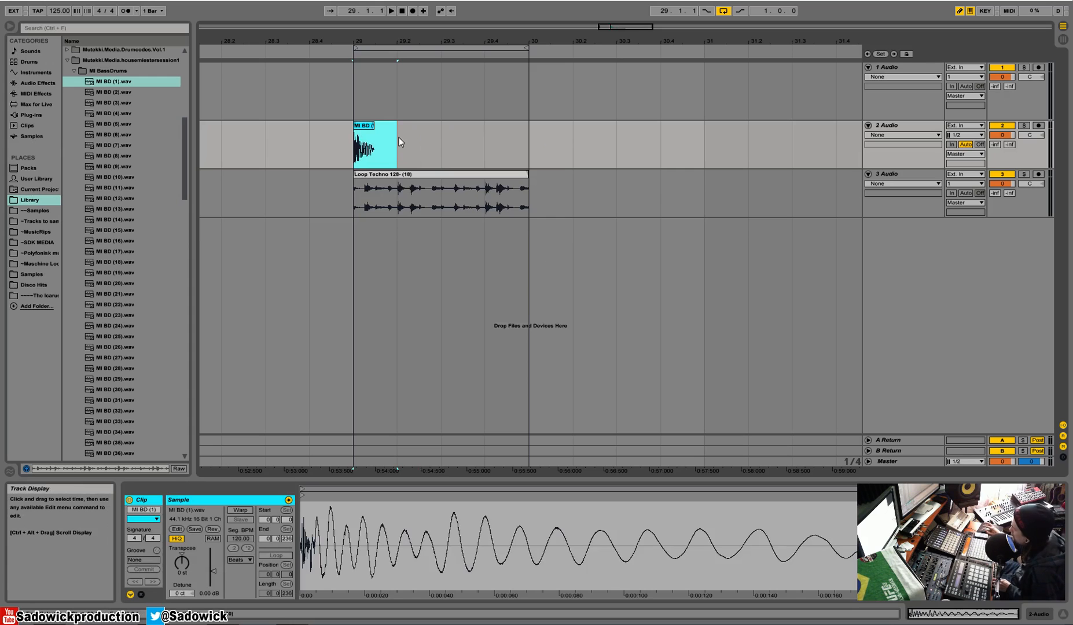
pyautogui.rightClick(368, 128)
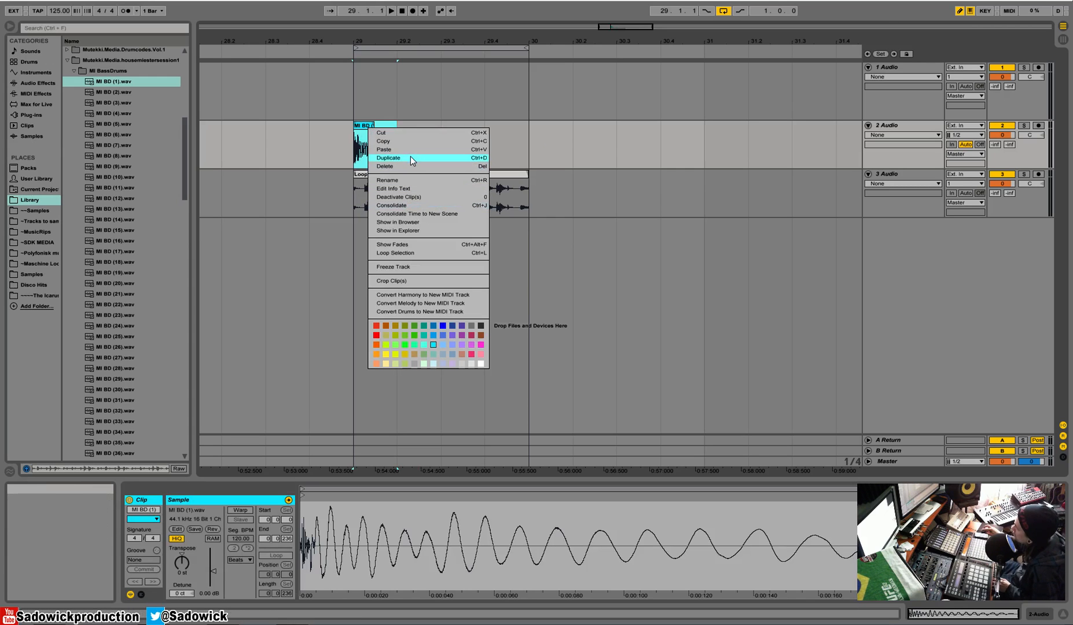
pyautogui.click(382, 82)
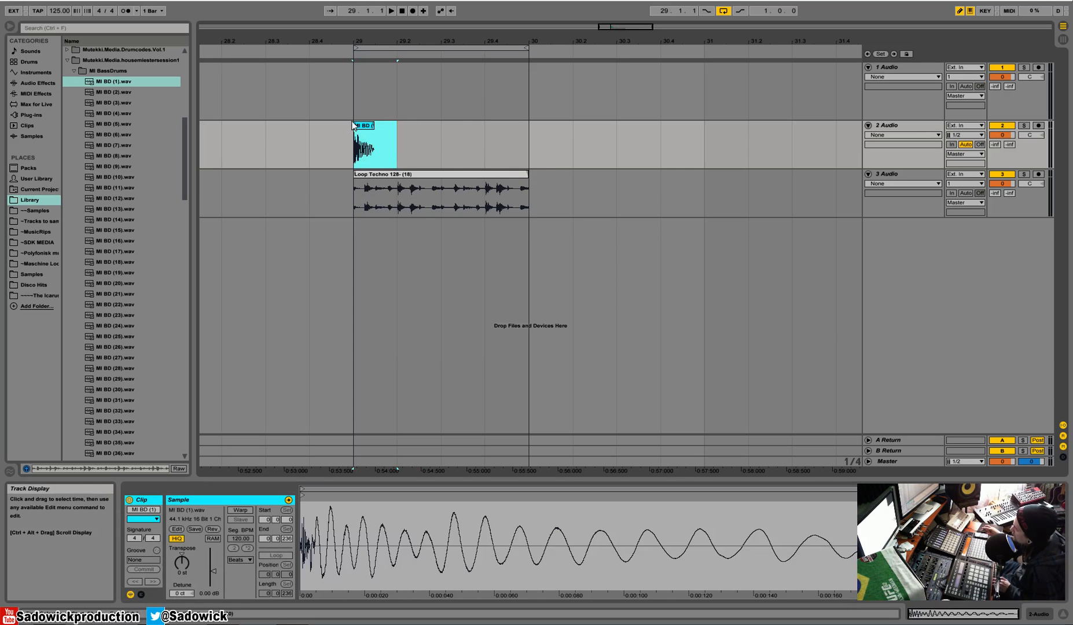
pyautogui.hotkey('ctrl', 'd')
pyautogui.hotkey('ctrl', 'd')
pyautogui.hotkey('ctrl', 'd')
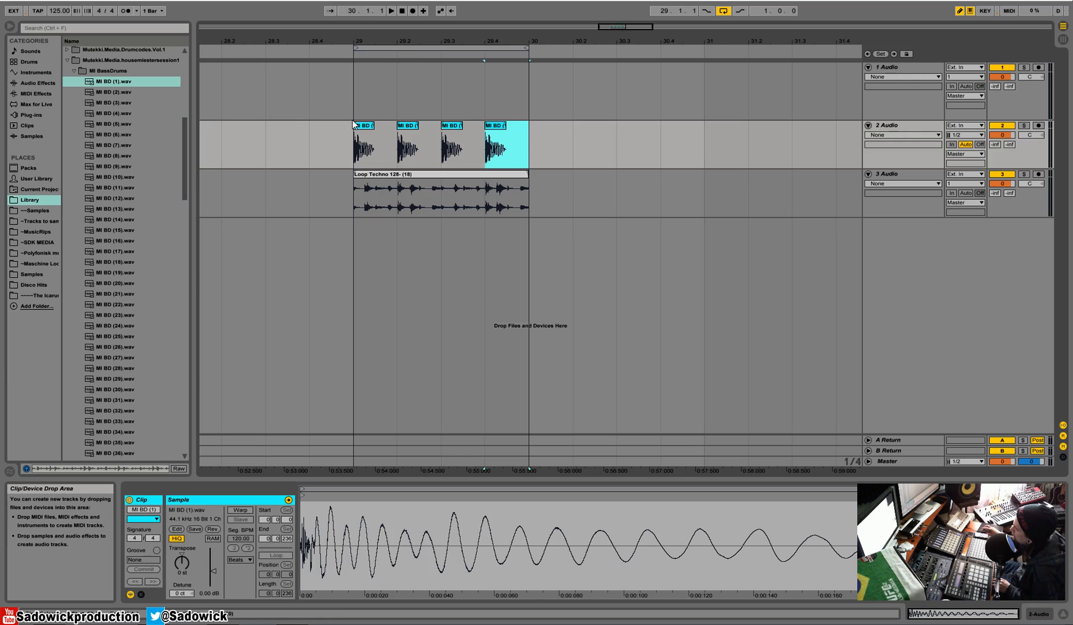
# Solo track 2 and play the kick pattern with the metronome, then turn the metronome off and stop playback.
pyautogui.click(1023, 125)
pyautogui.press('space')
pyautogui.click(125, 11)
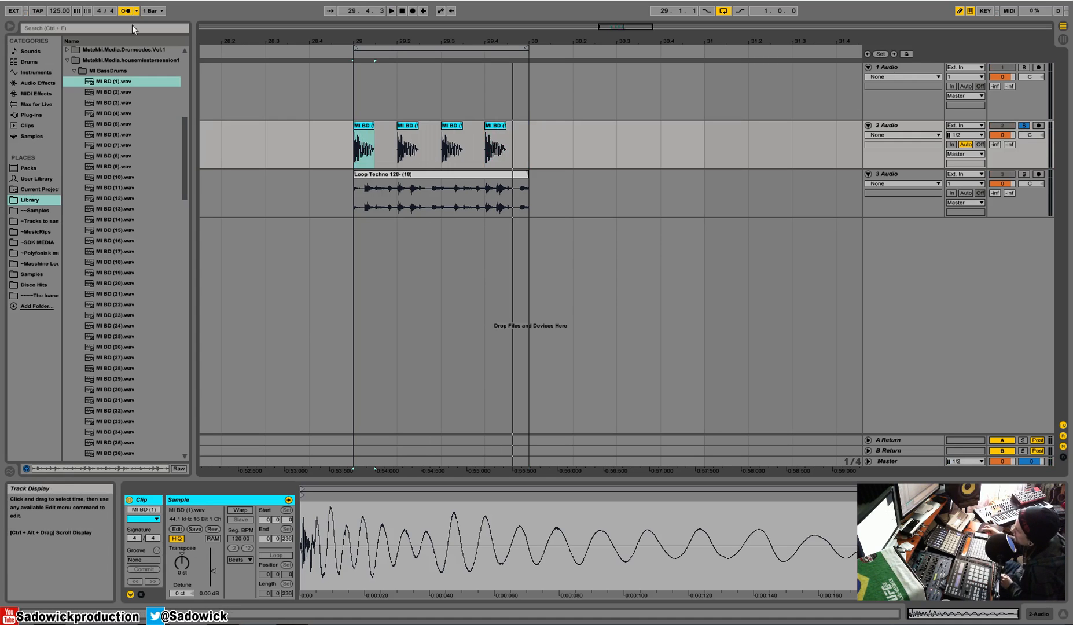
pyautogui.press('space')
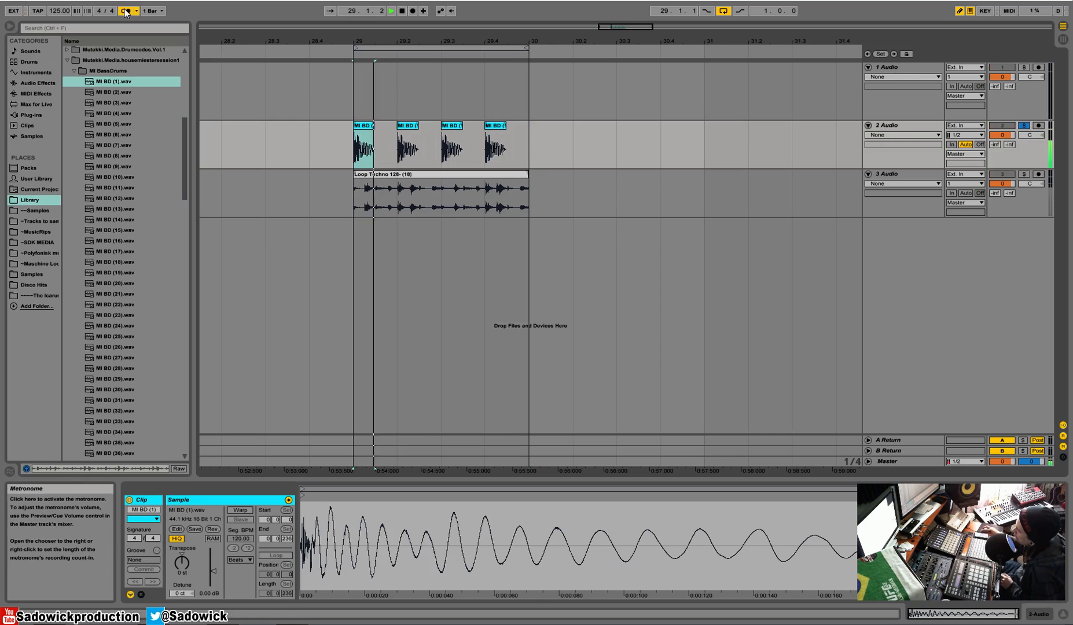
pyautogui.click(126, 12)
pyautogui.press('space')
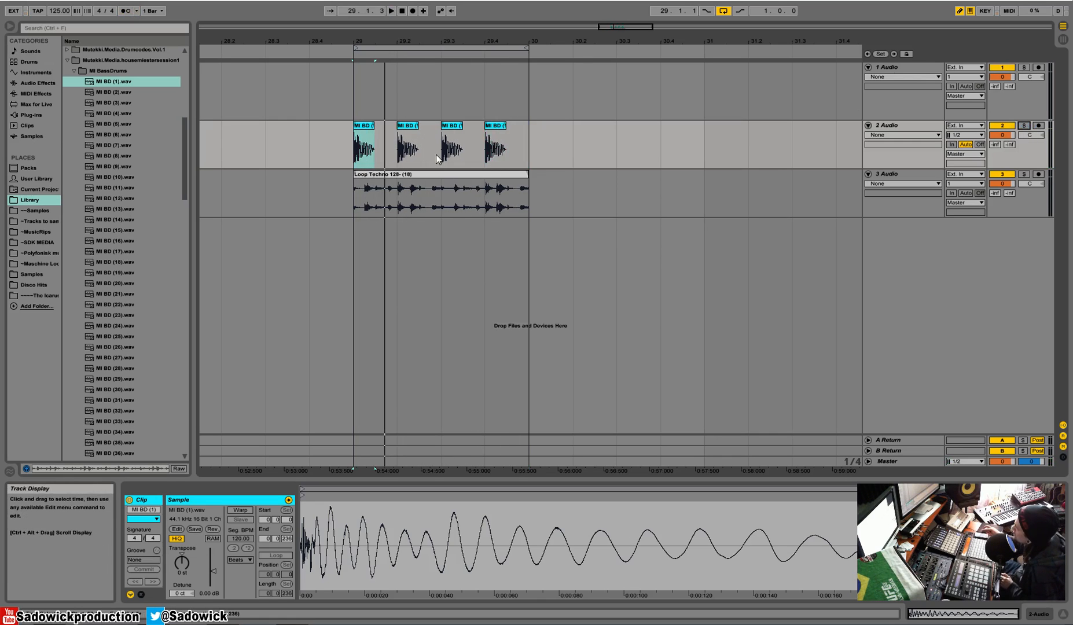
# Play the four kicks together with the techno loop on track 3, then stop playback.
pyautogui.click(889, 174)
pyautogui.press('space')
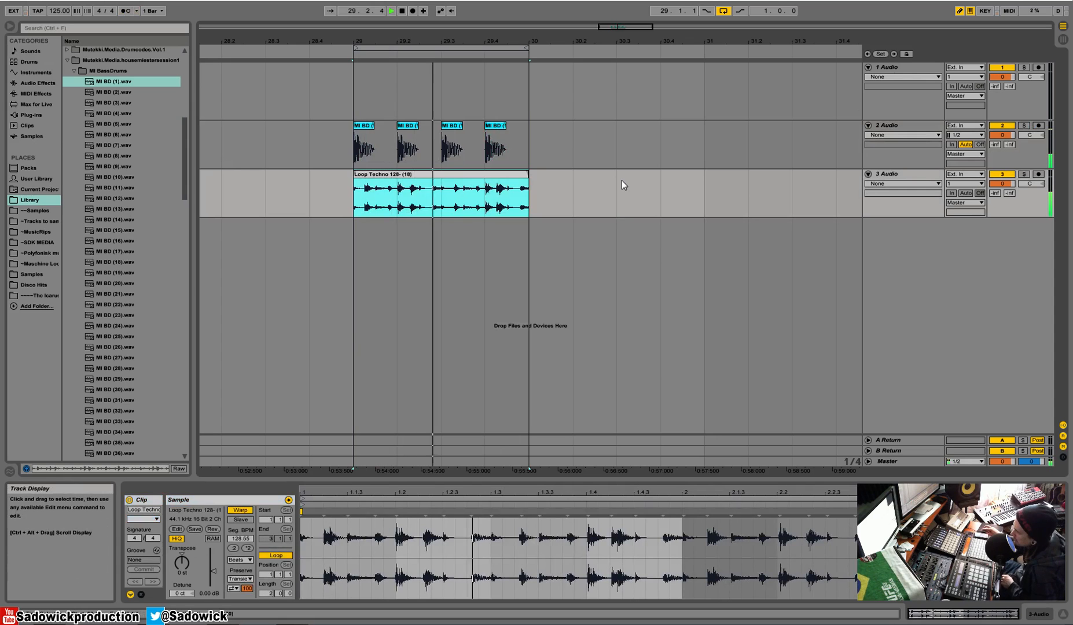
pyautogui.press('space')
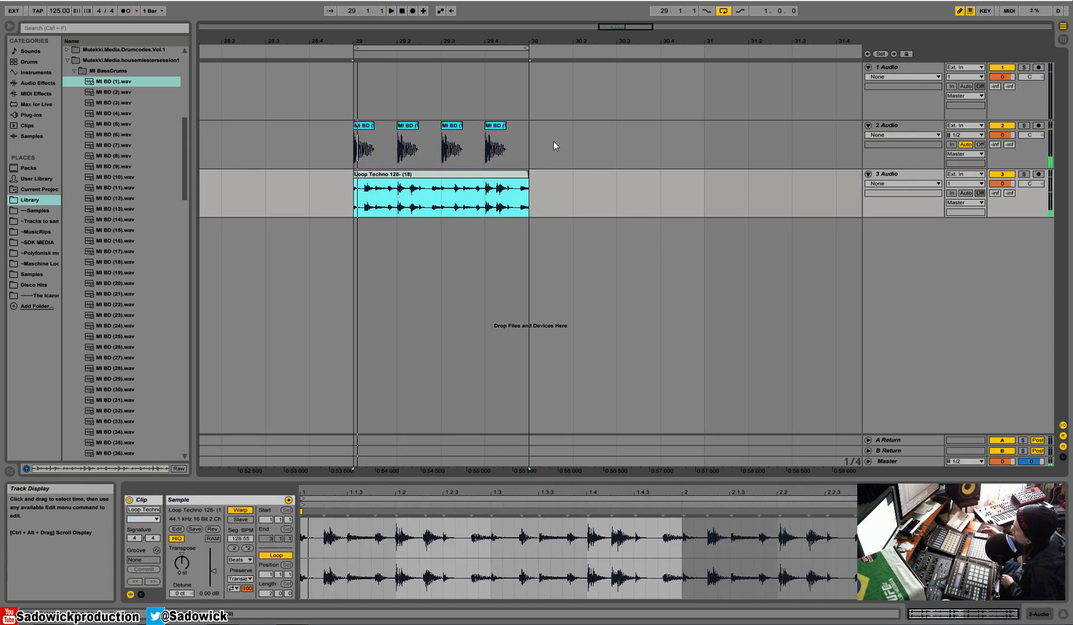
# Set the fixed grid to 1/8 and place MI OpenHH (6).wav from MI Open HH on a new track at 29.1.3.
pyautogui.rightClick(387, 141)
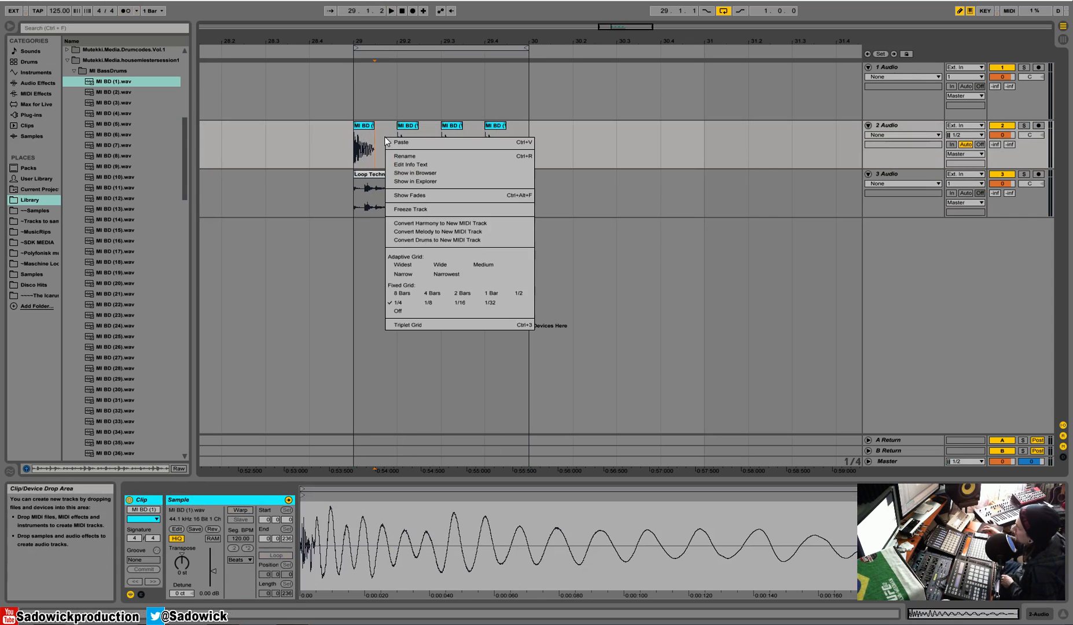
pyautogui.click(428, 302)
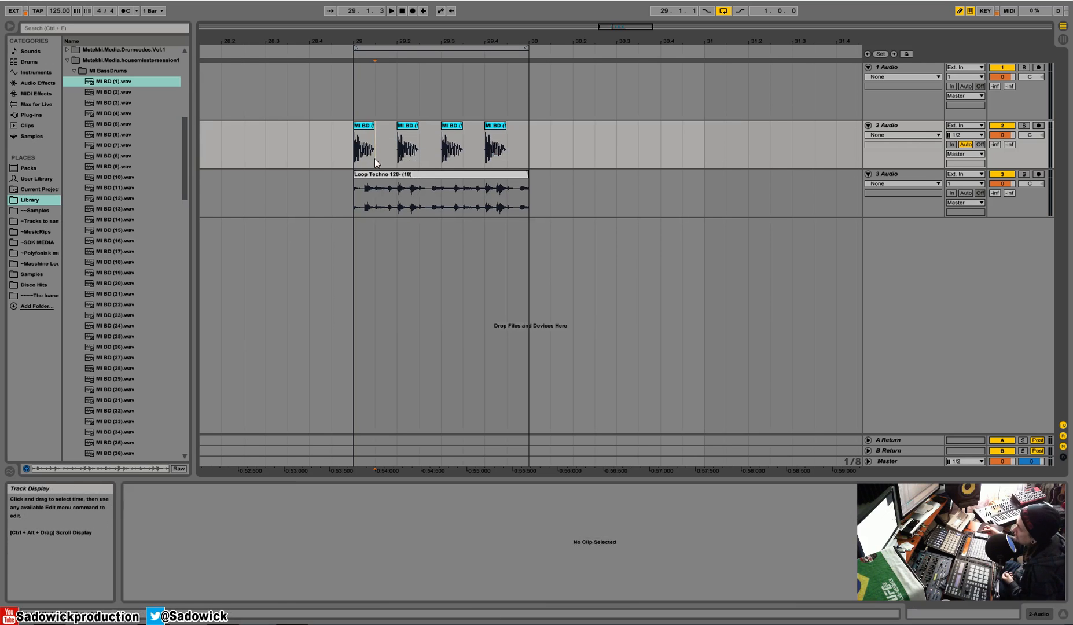
pyautogui.moveTo(183, 145); pyautogui.dragTo(184, 125)
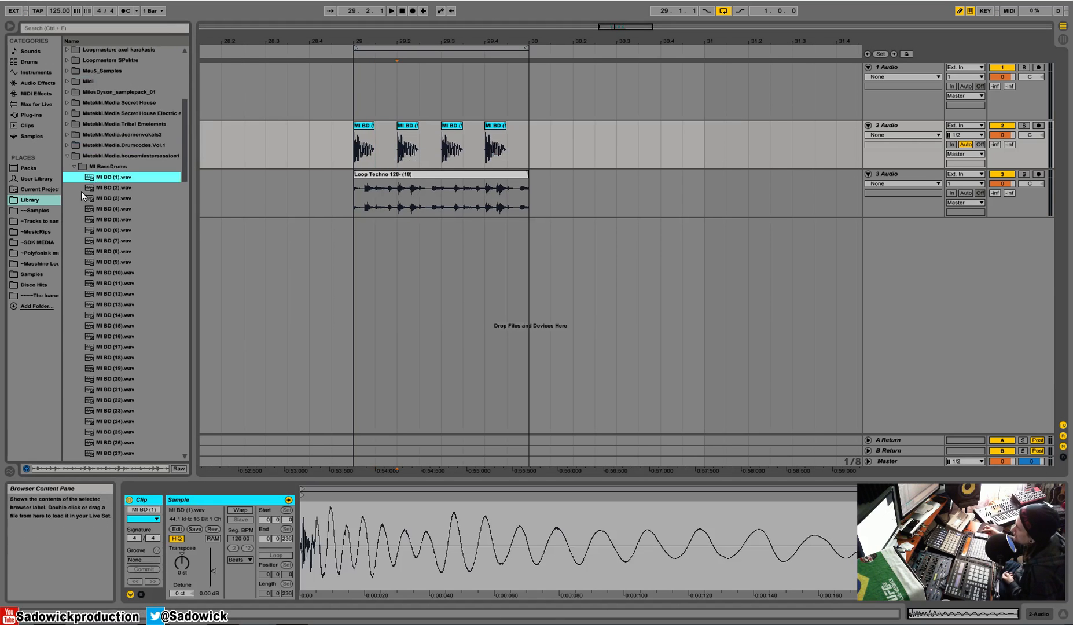
pyautogui.click(74, 167)
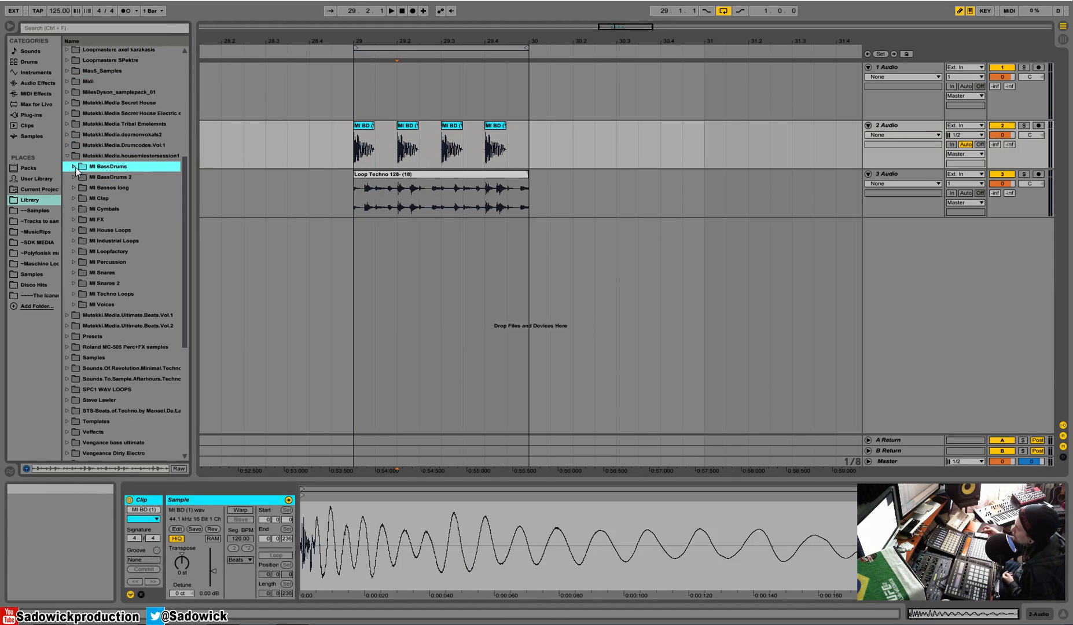
pyautogui.click(75, 209)
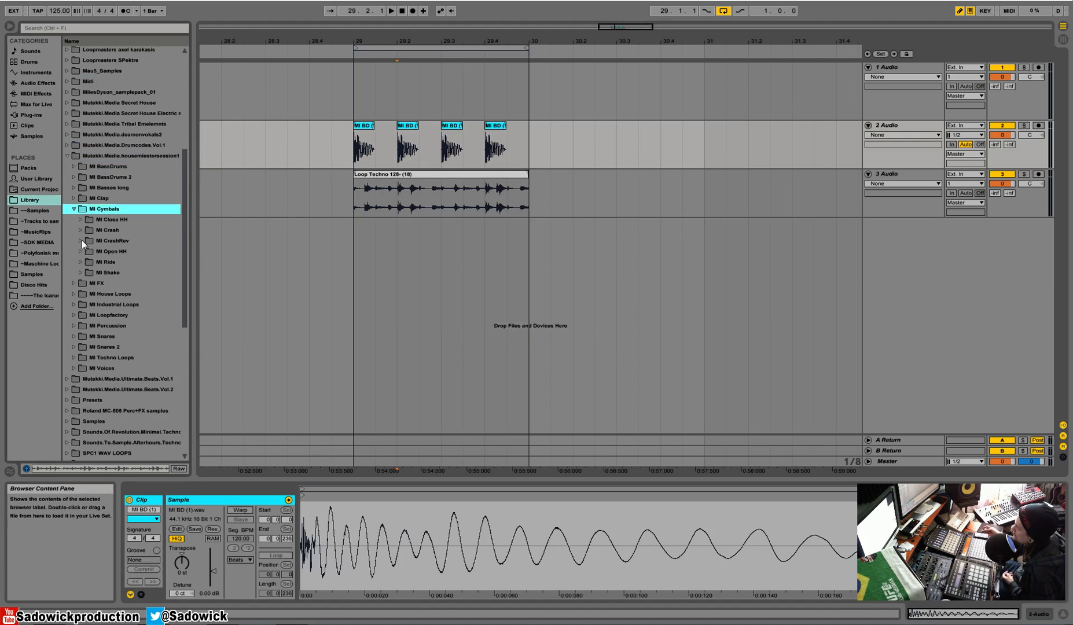
pyautogui.click(80, 251)
pyautogui.click(115, 283)
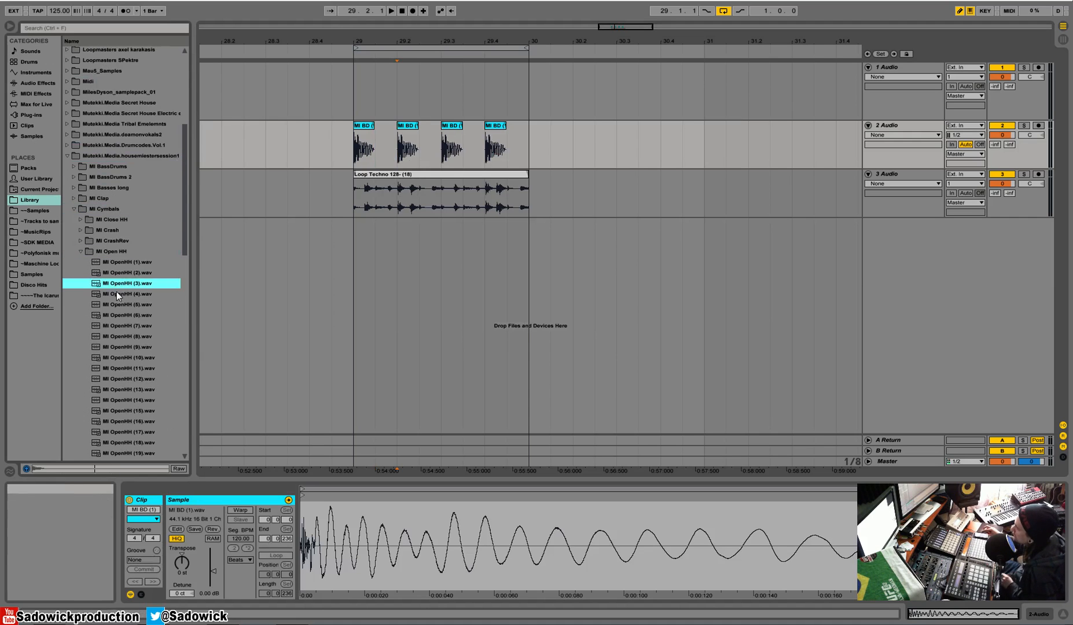
pyautogui.moveTo(117, 316); pyautogui.dragTo(368, 236)
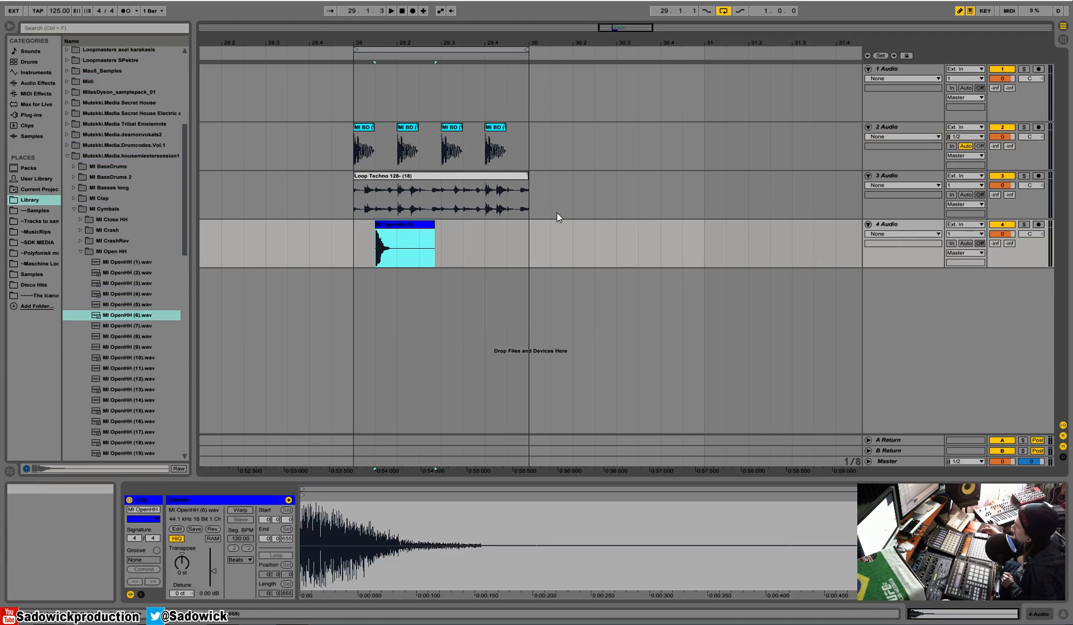
# Shorten the open hi-hat clip on track 4 so it ends at the second beat, 29.2.
pyautogui.moveTo(435, 227); pyautogui.dragTo(403, 229)
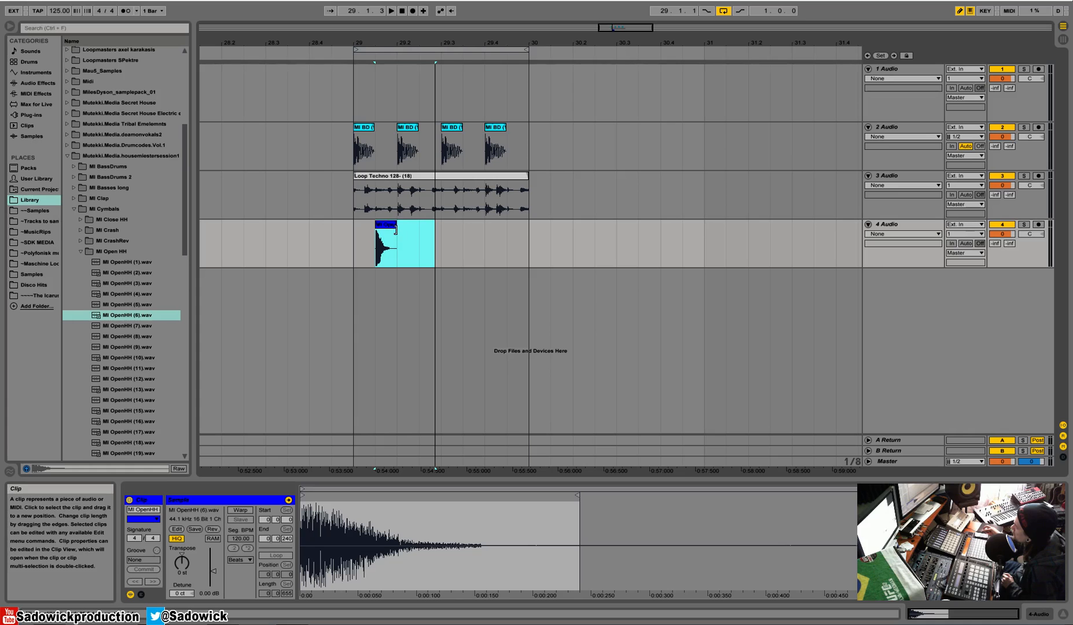
pyautogui.click(397, 242)
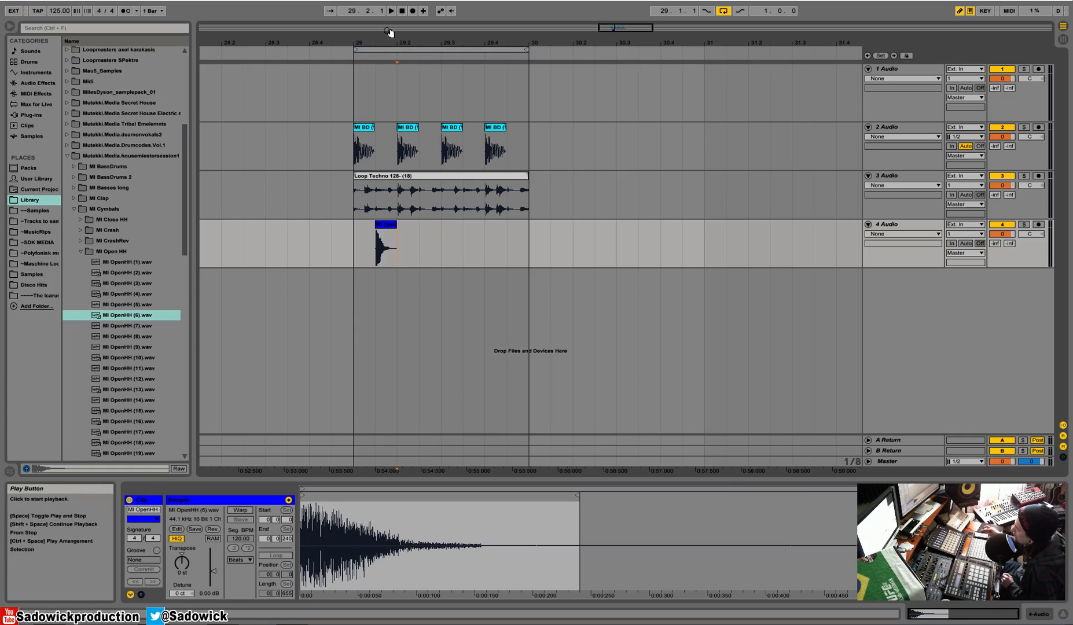
pyautogui.moveTo(390, 39); pyautogui.dragTo(390, 44)
pyautogui.click(403, 227)
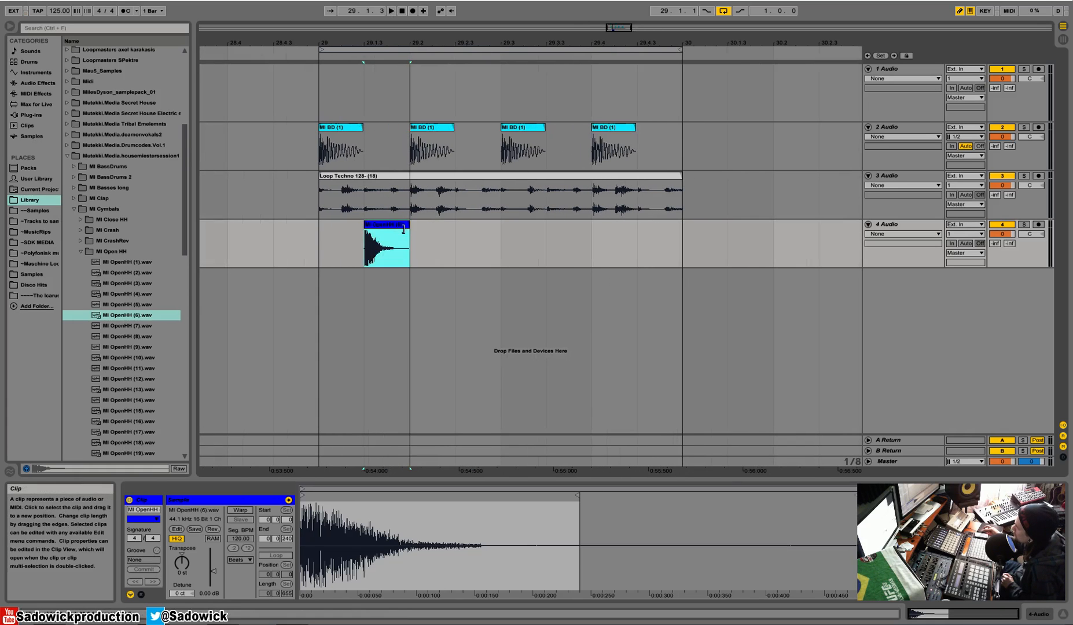
pyautogui.rightClick(397, 242)
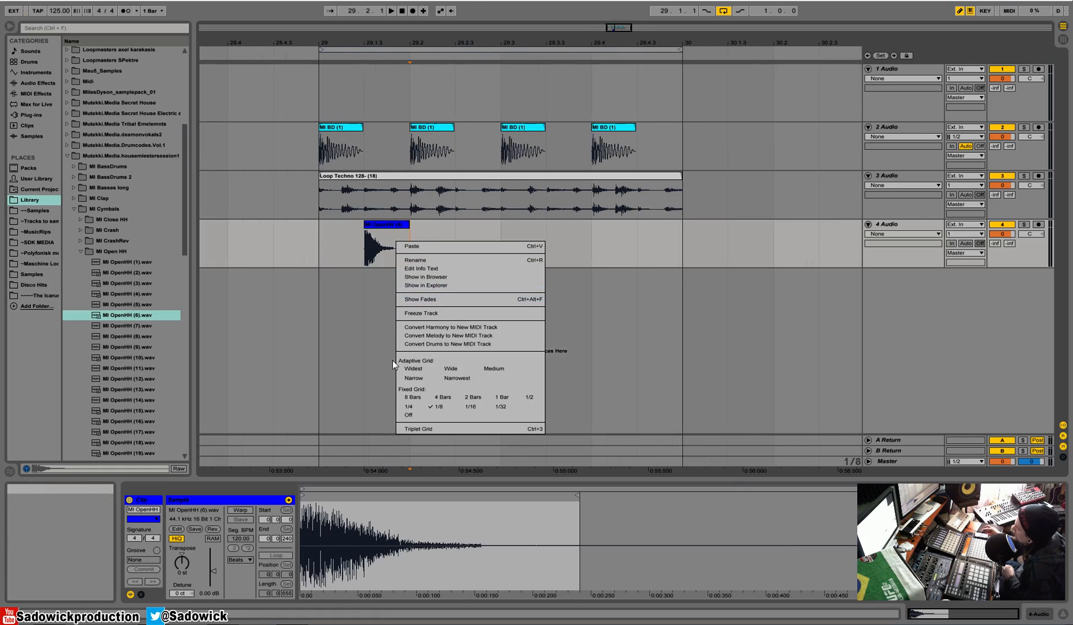
pyautogui.click(381, 246)
pyautogui.click(386, 240)
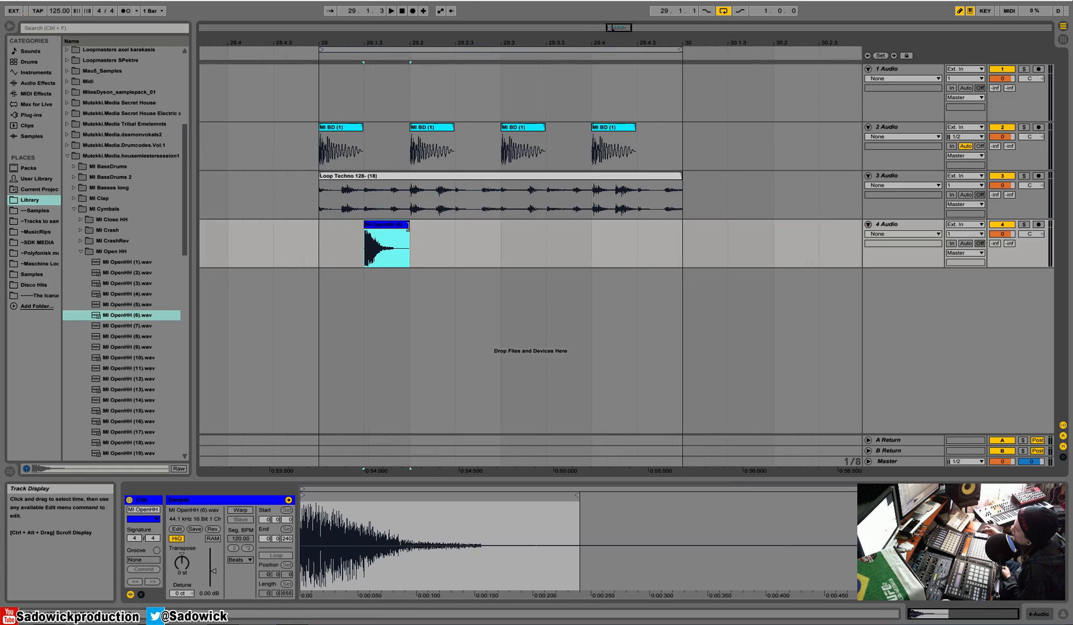
# Adjust the hi-hat clip's end in the sample view to about 0.2 seconds, just past the sound's tail.
pyautogui.moveTo(577, 495); pyautogui.dragTo(443, 503)
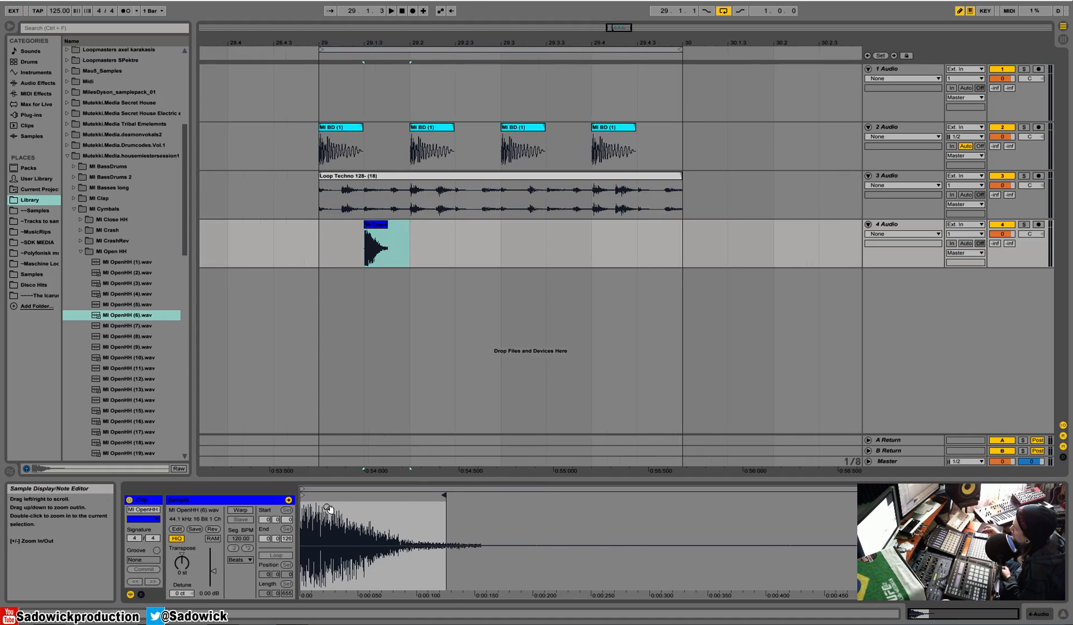
pyautogui.hotkey('ctrl', 'z')
pyautogui.moveTo(304, 495)
pyautogui.mouseDown()
pyautogui.moveTo(405, 495)
pyautogui.moveTo(298, 490)
pyautogui.mouseUp()
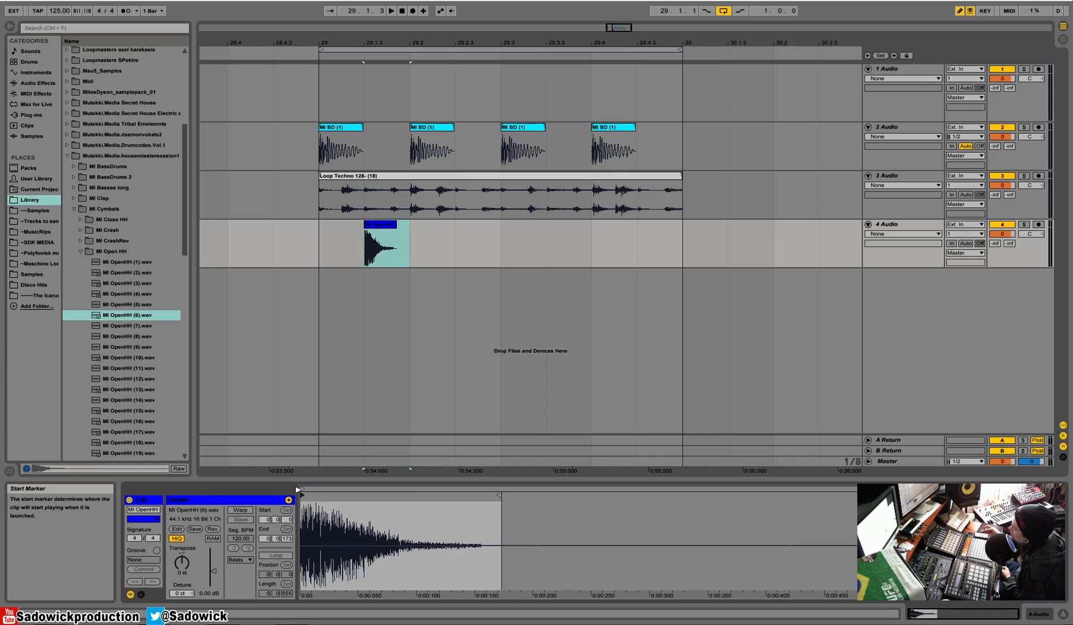
pyautogui.moveTo(499, 495)
pyautogui.mouseDown()
pyautogui.moveTo(489, 493)
pyautogui.moveTo(567, 495)
pyautogui.moveTo(528, 518)
pyautogui.mouseUp()
# Select the first beat of bar 29 on track 4 and duplicate it three times to put a hi-hat on every off-beat.
pyautogui.moveTo(410, 237); pyautogui.dragTo(322, 244)
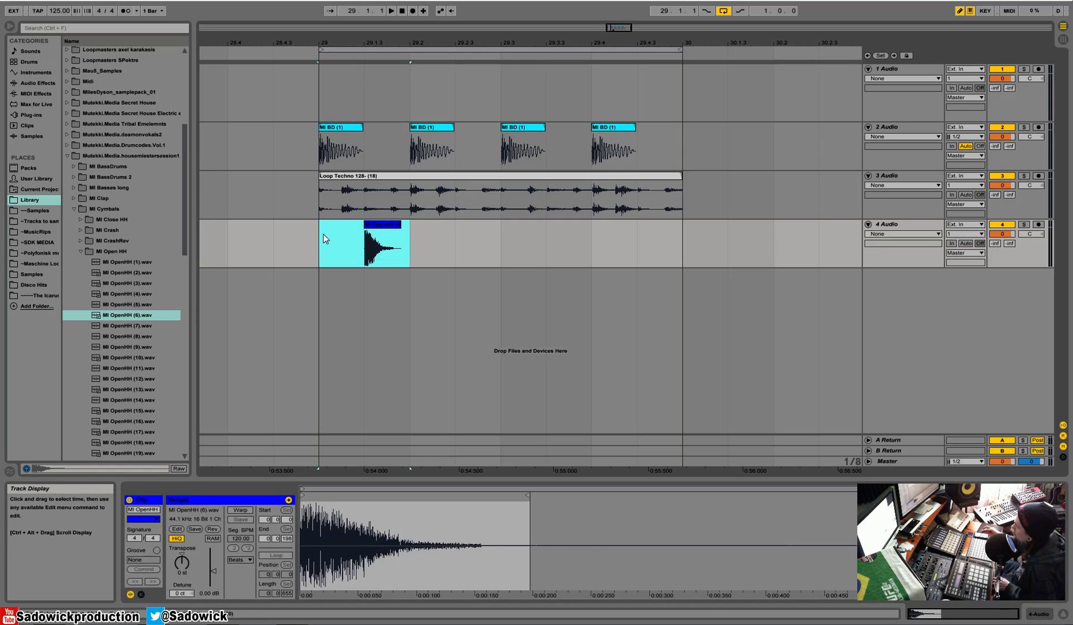
pyautogui.hotkey('ctrl', 'd')
pyautogui.hotkey('ctrl', 'd')
pyautogui.hotkey('ctrl', 'd')
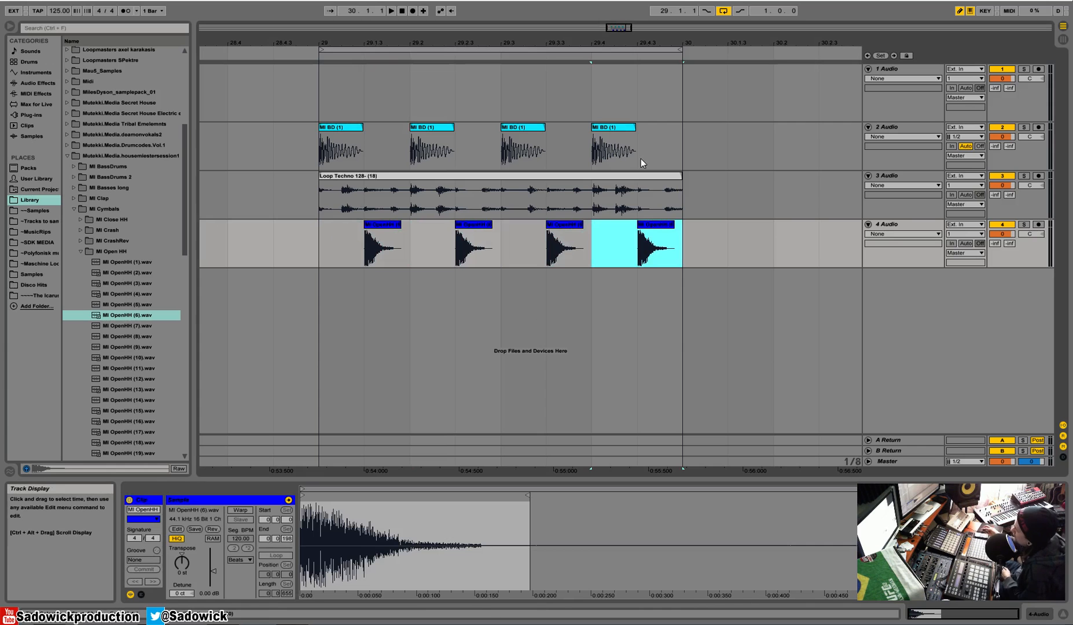
pyautogui.moveTo(646, 43); pyautogui.dragTo(580, 26)
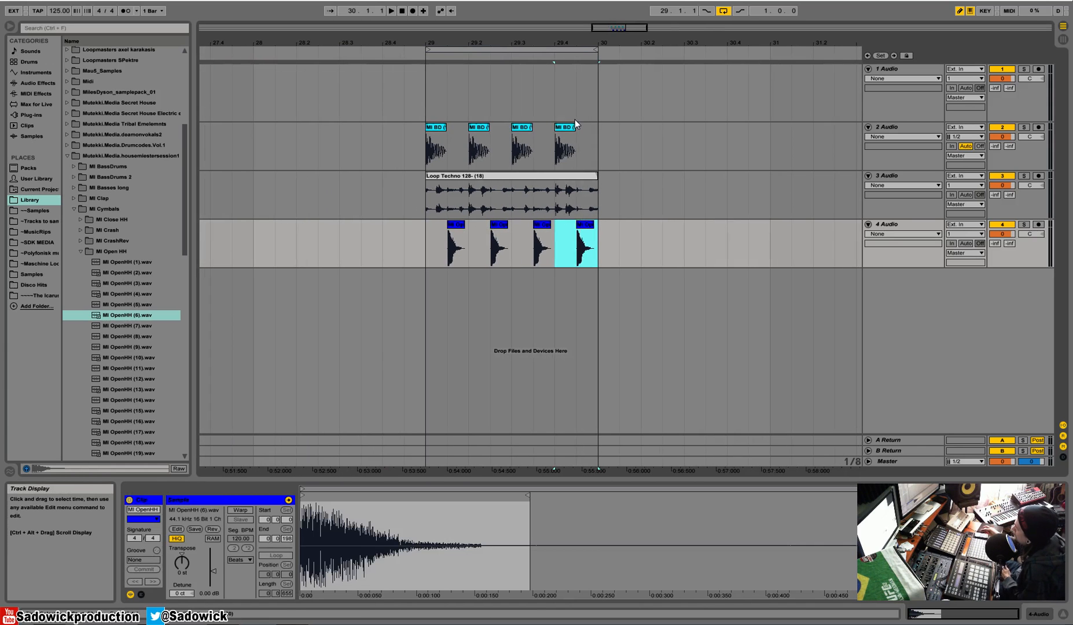
pyautogui.moveTo(408, 149); pyautogui.dragTo(584, 165)
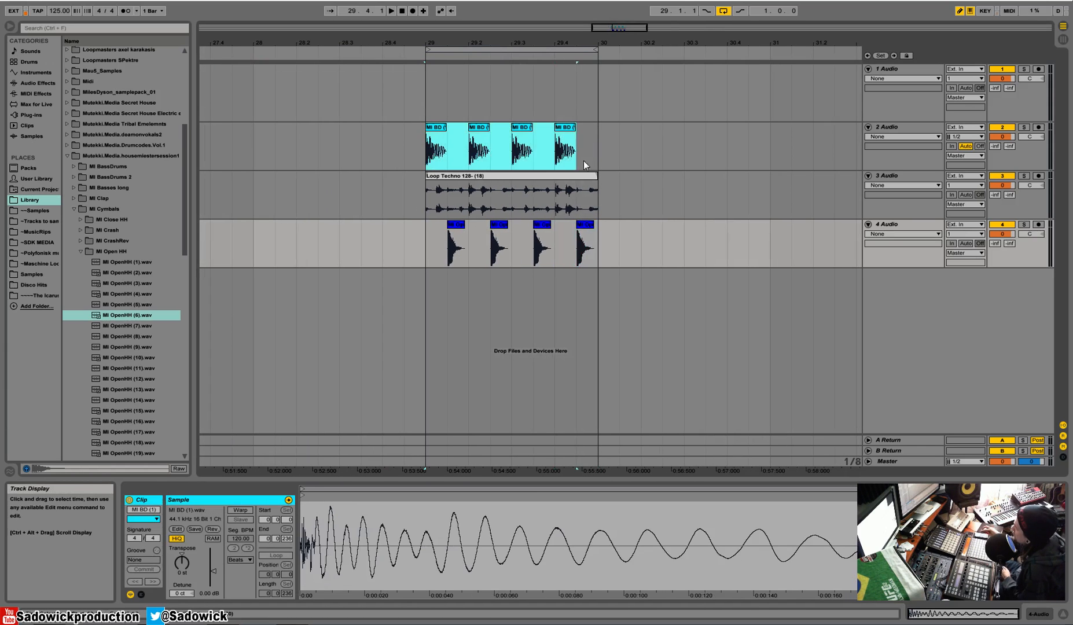
pyautogui.click(474, 168)
pyautogui.moveTo(423, 151); pyautogui.dragTo(607, 164)
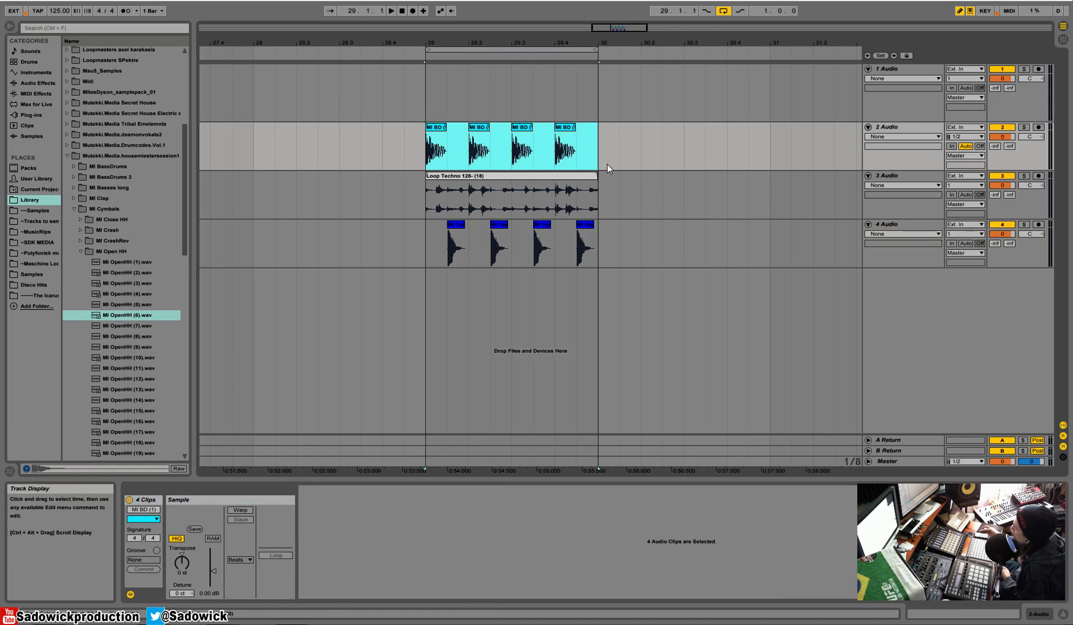
# Try ending the techno loop clip's loop at 1.3 in the sample view, and return the loop end to bar 2.
pyautogui.click(568, 175)
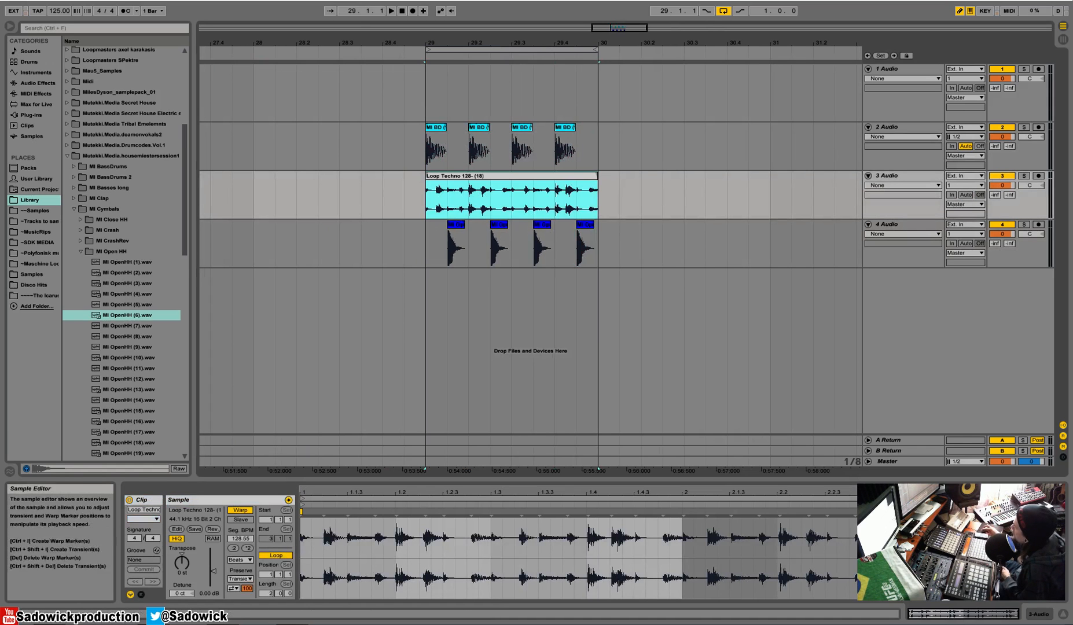
pyautogui.moveTo(682, 497)
pyautogui.mouseDown()
pyautogui.moveTo(631, 498)
pyautogui.moveTo(677, 503)
pyautogui.mouseUp()
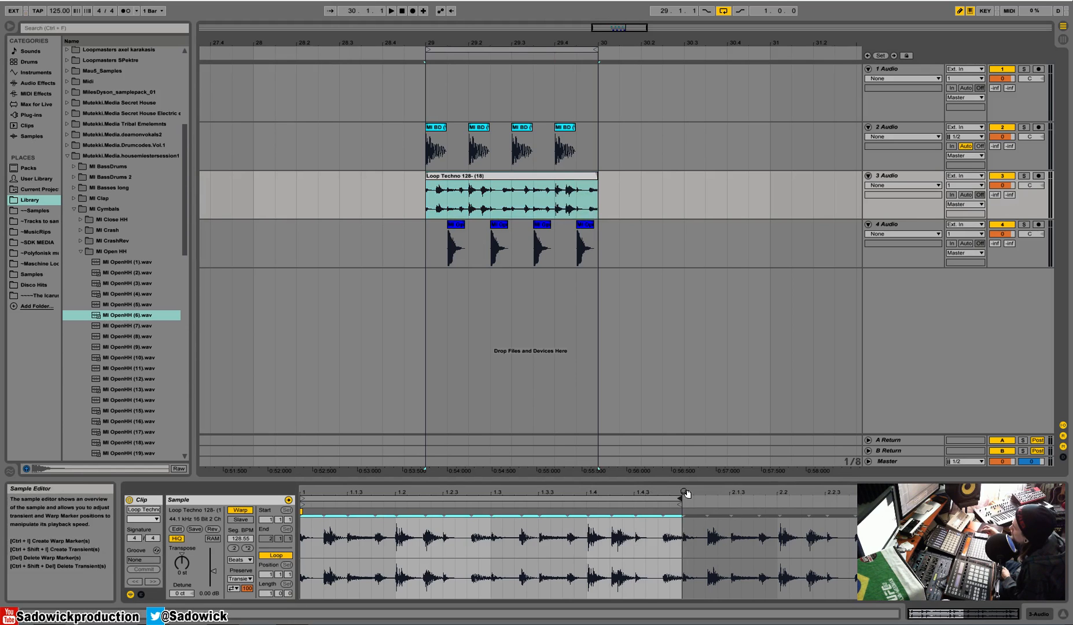
pyautogui.moveTo(681, 498); pyautogui.dragTo(491, 502)
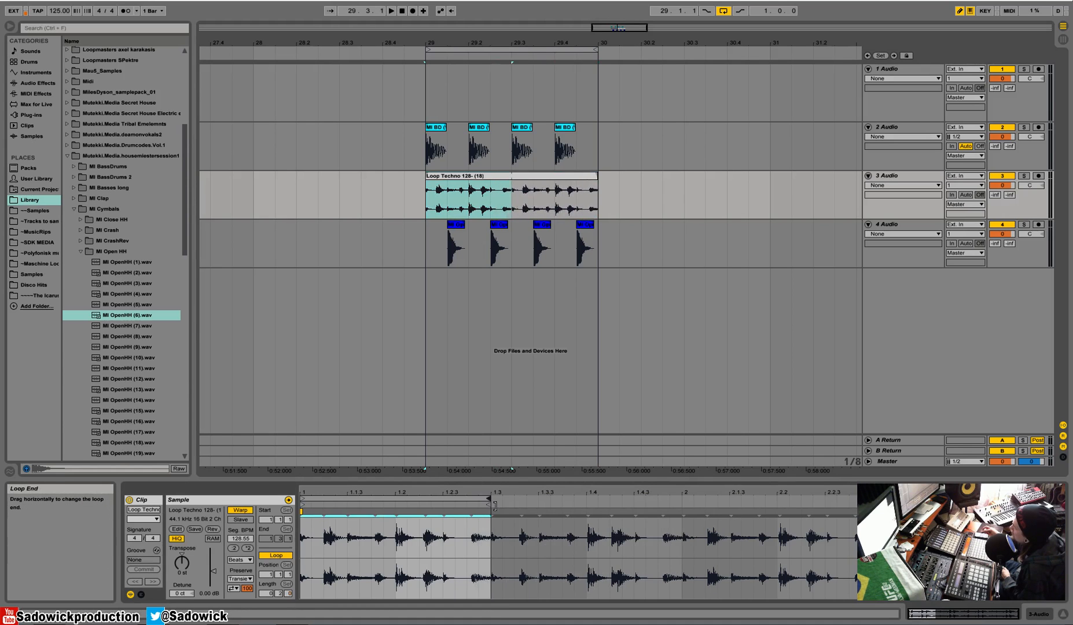
pyautogui.moveTo(495, 506); pyautogui.dragTo(678, 523)
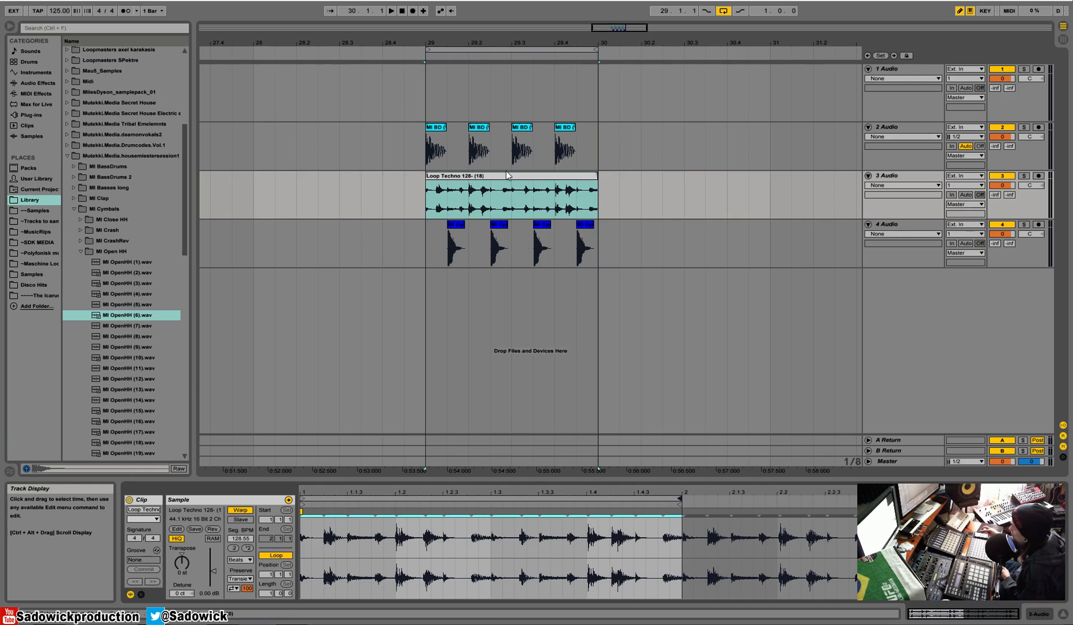
pyautogui.click(404, 203)
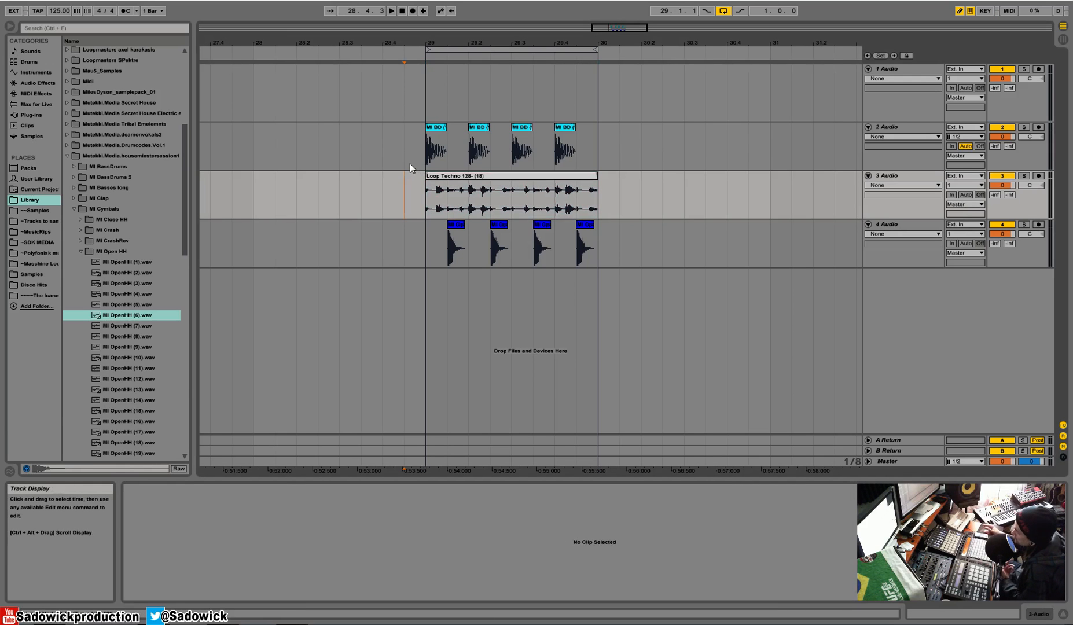
# Consolidate the four kicks on track 2 from bar 29 to 30 into one clip and turn on its looping.
pyautogui.moveTo(608, 145)
pyautogui.mouseDown()
pyautogui.moveTo(421, 147)
pyautogui.moveTo(617, 147)
pyautogui.moveTo(603, 145)
pyautogui.mouseUp()
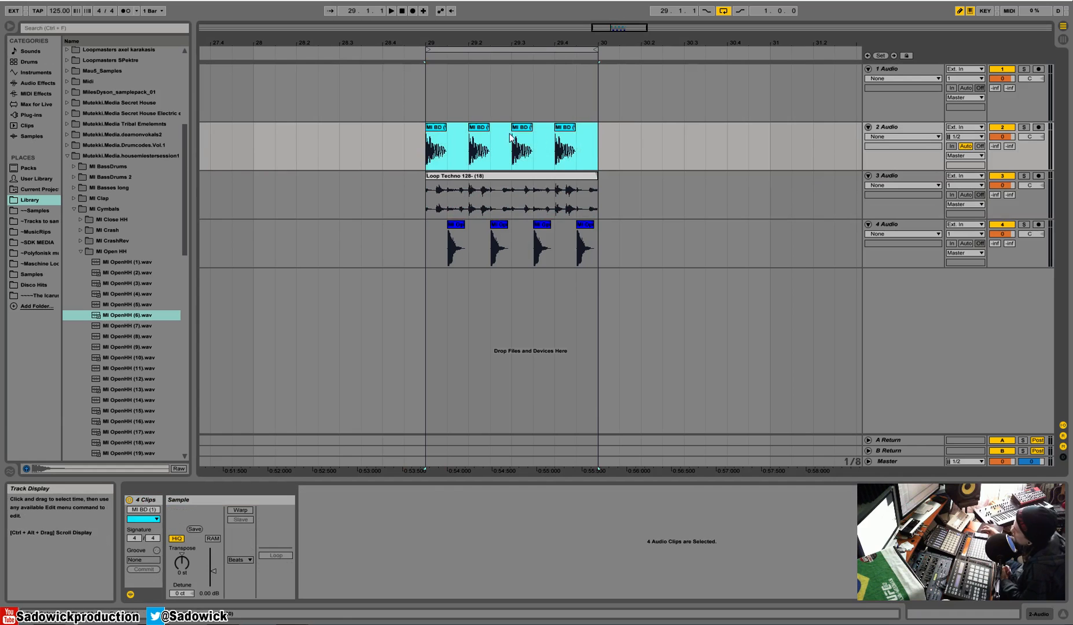
pyautogui.rightClick(478, 130)
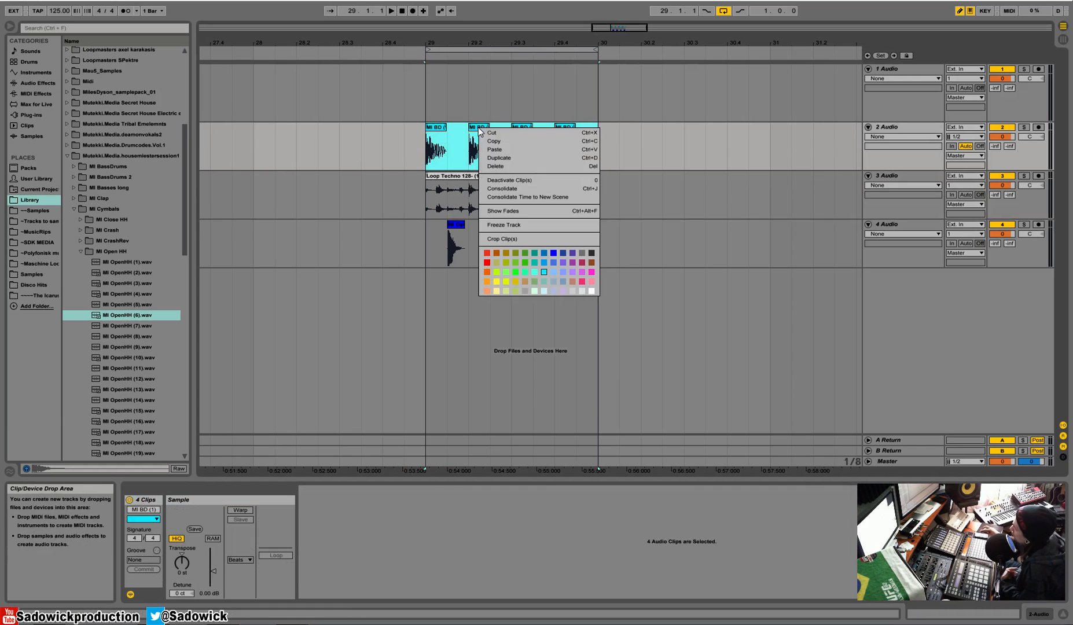
pyautogui.click(506, 189)
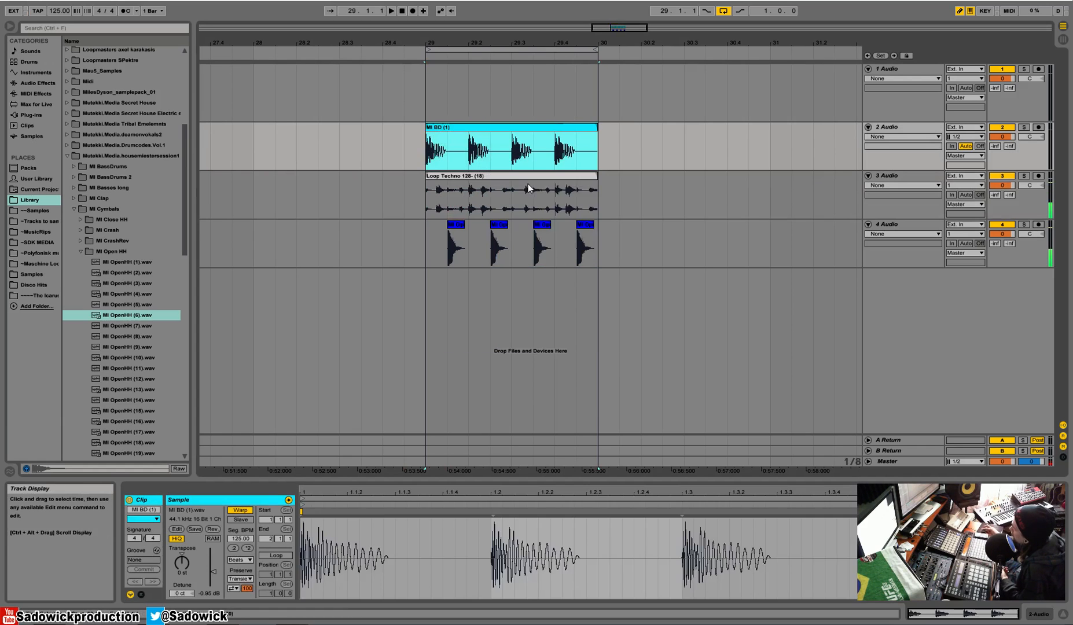
pyautogui.click(275, 555)
pyautogui.click(275, 555)
pyautogui.click(276, 555)
# Consolidate the four open hi-hats on track 4 into one clip spanning bar 29 to bar 30.
pyautogui.moveTo(421, 235); pyautogui.dragTo(599, 243)
pyautogui.rightClick(589, 230)
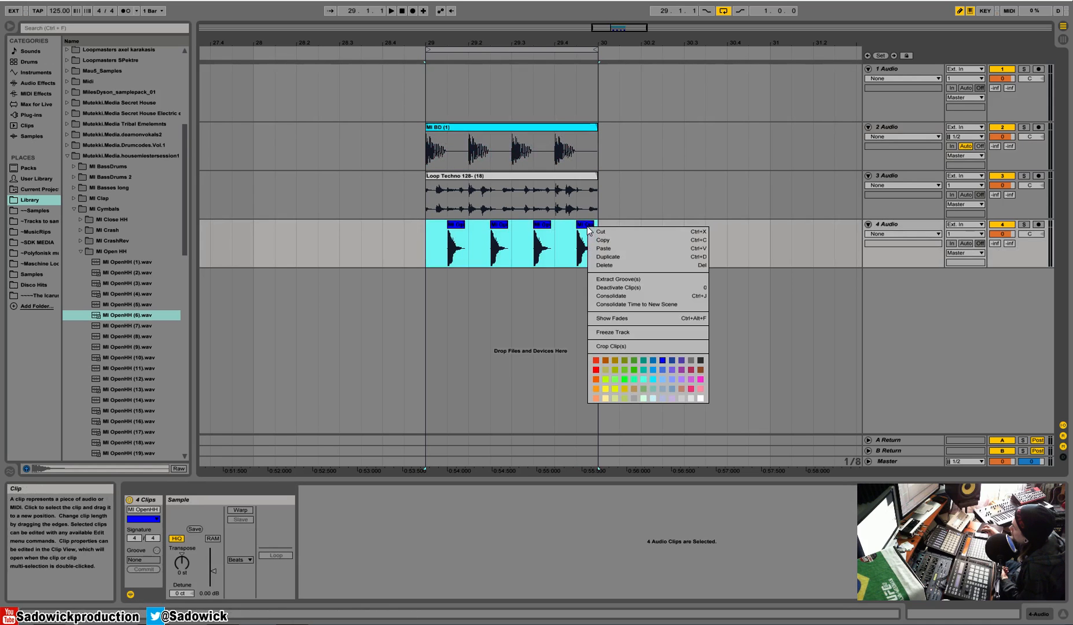
pyautogui.click(627, 297)
pyautogui.click(460, 234)
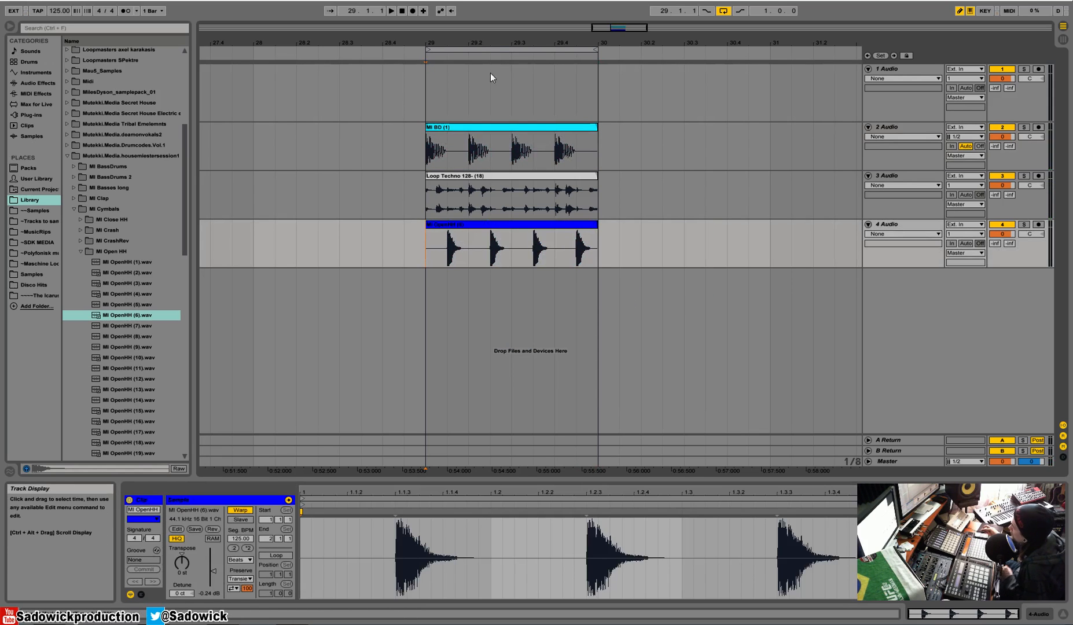
# Play the consolidated kick and hi-hat clips together with the techno loop.
pyautogui.moveTo(498, 43); pyautogui.dragTo(492, 55)
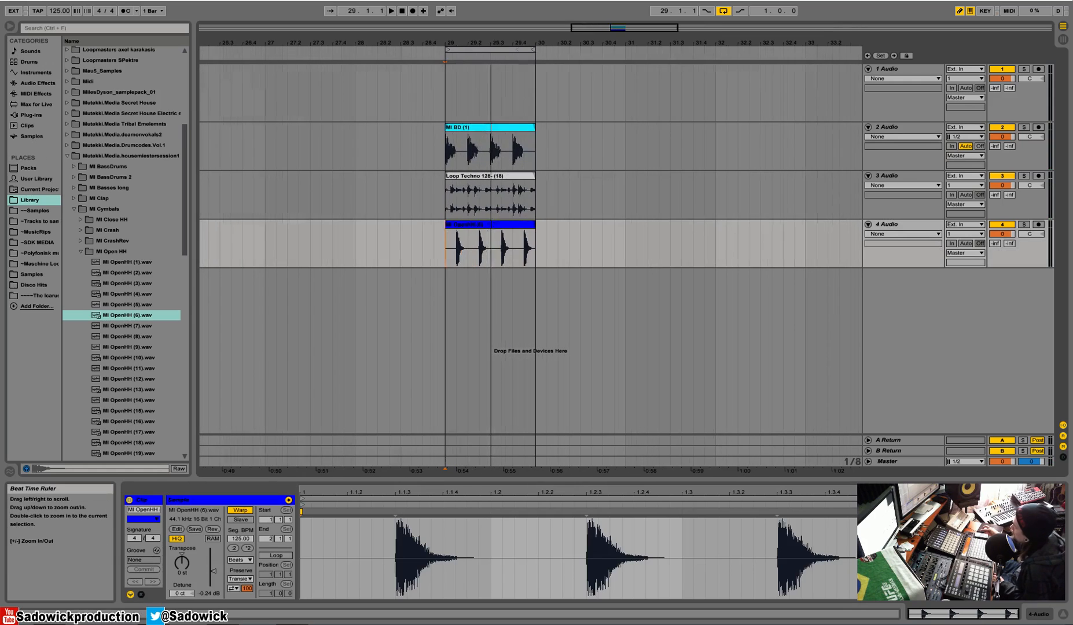
pyautogui.click(491, 134)
pyautogui.press('space')
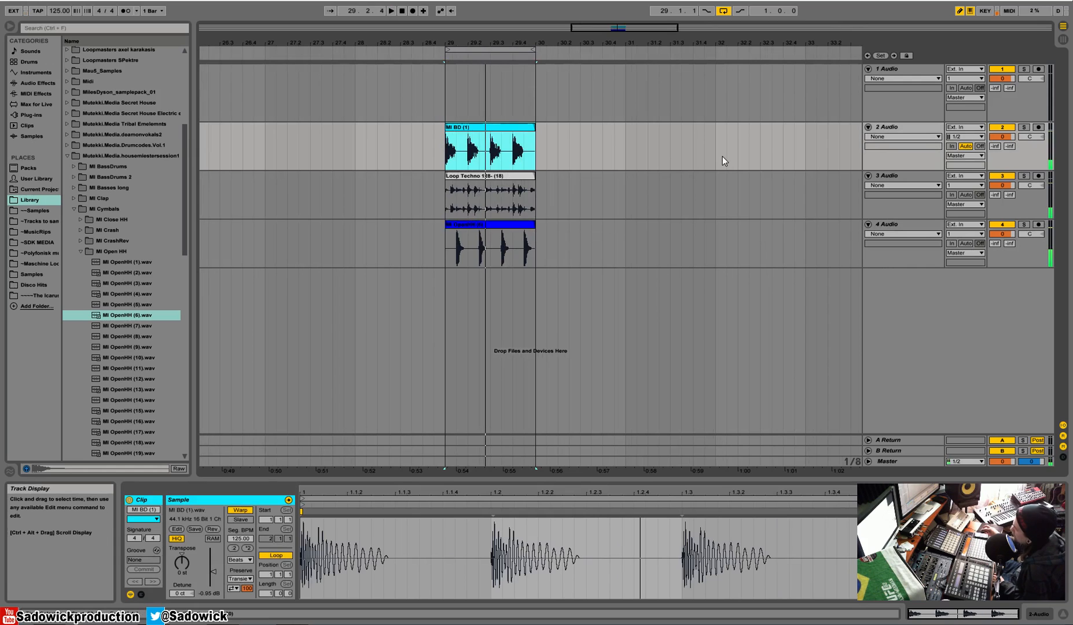
# Check the three clips and turn on looping for the consolidated hi-hat clip on track 4.
pyautogui.moveTo(540, 251); pyautogui.dragTo(447, 138)
pyautogui.click(484, 128)
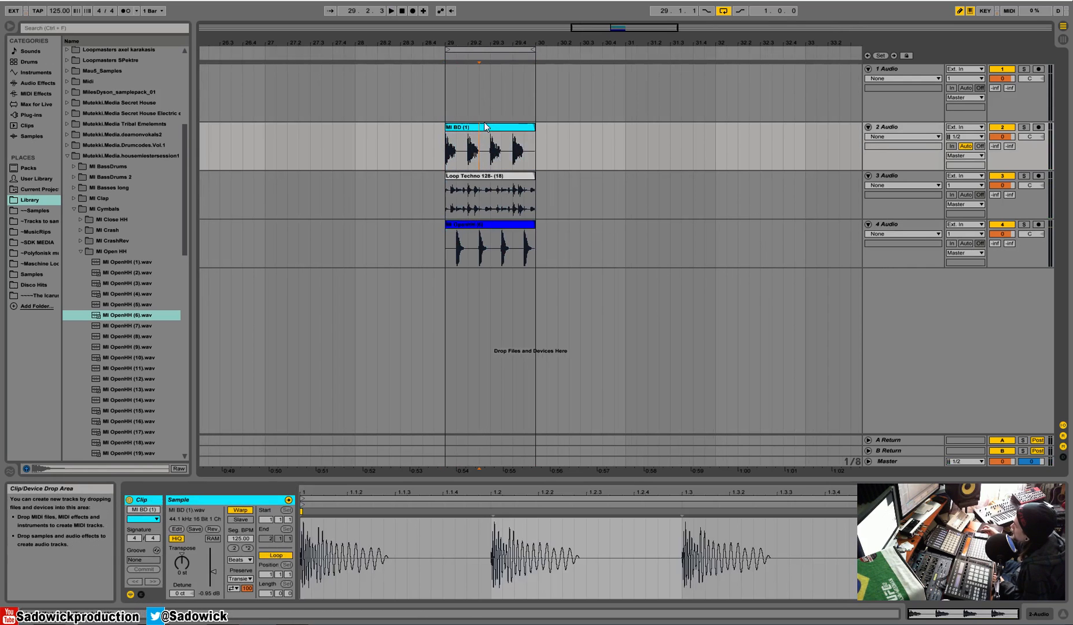
pyautogui.click(481, 189)
pyautogui.click(472, 225)
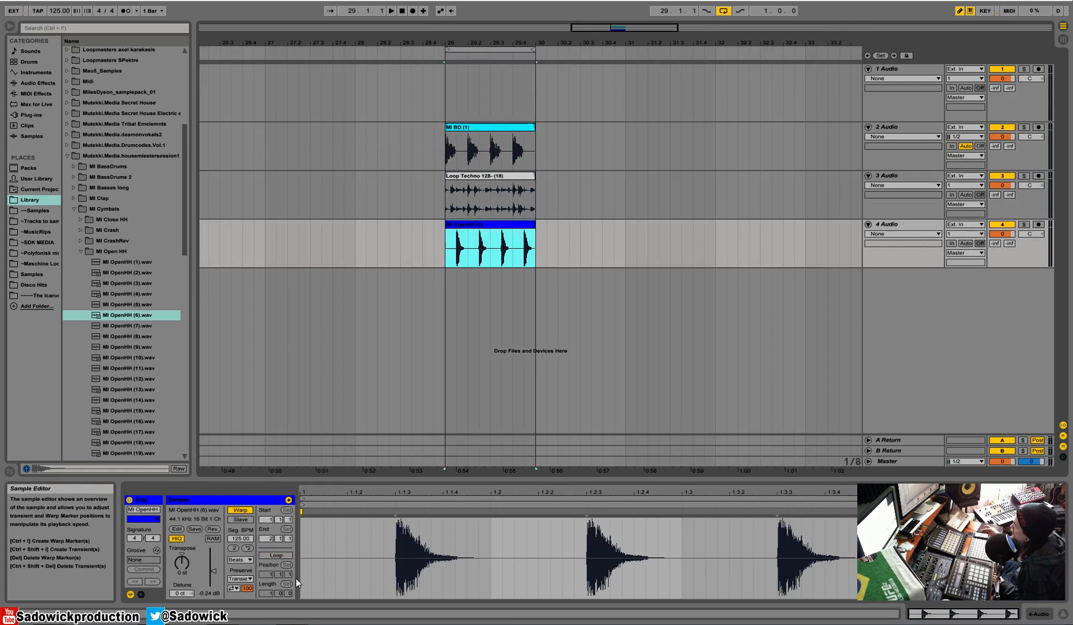
pyautogui.click(277, 555)
# Extend the looped kick, techno loop and hi-hat clips on tracks 2 to 4 so they run from bar 29 to bar 34.
pyautogui.moveTo(545, 241); pyautogui.dragTo(445, 157)
pyautogui.moveTo(514, 43); pyautogui.dragTo(409, 32)
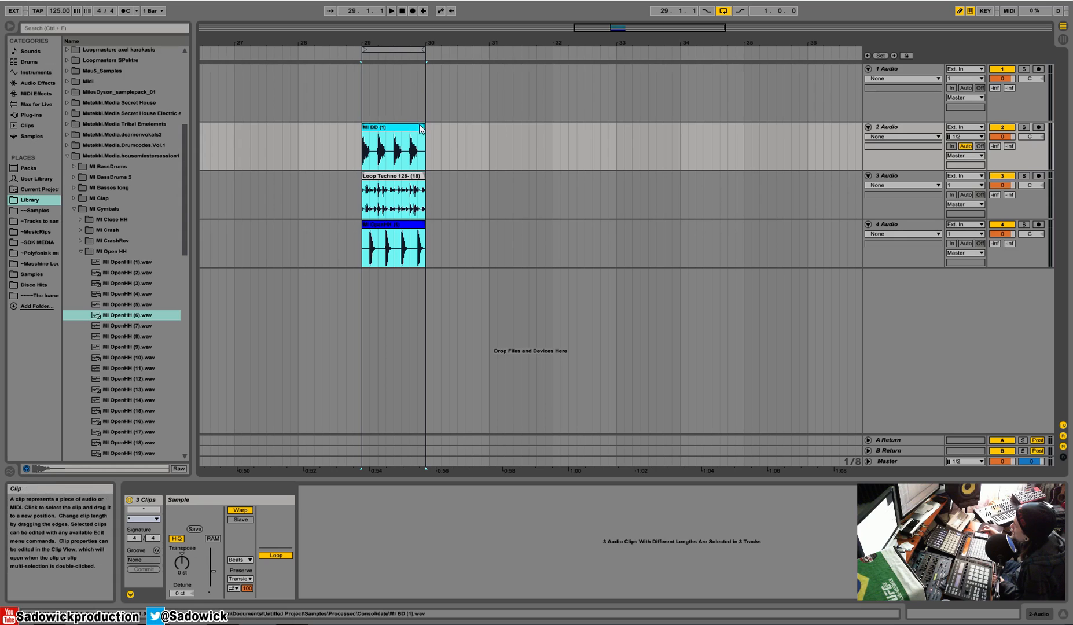
pyautogui.moveTo(419, 125); pyautogui.dragTo(675, 126)
pyautogui.click(666, 125)
pyautogui.click(672, 176)
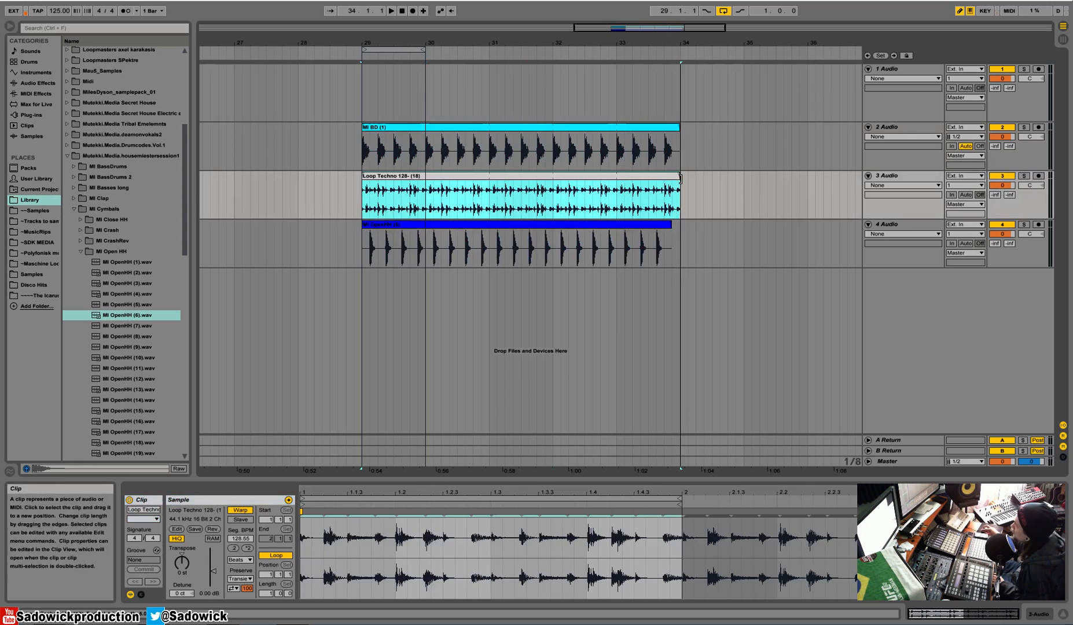
pyautogui.click(673, 224)
pyautogui.press('-')
pyautogui.press('-')
pyautogui.press('-')
pyautogui.click(577, 235)
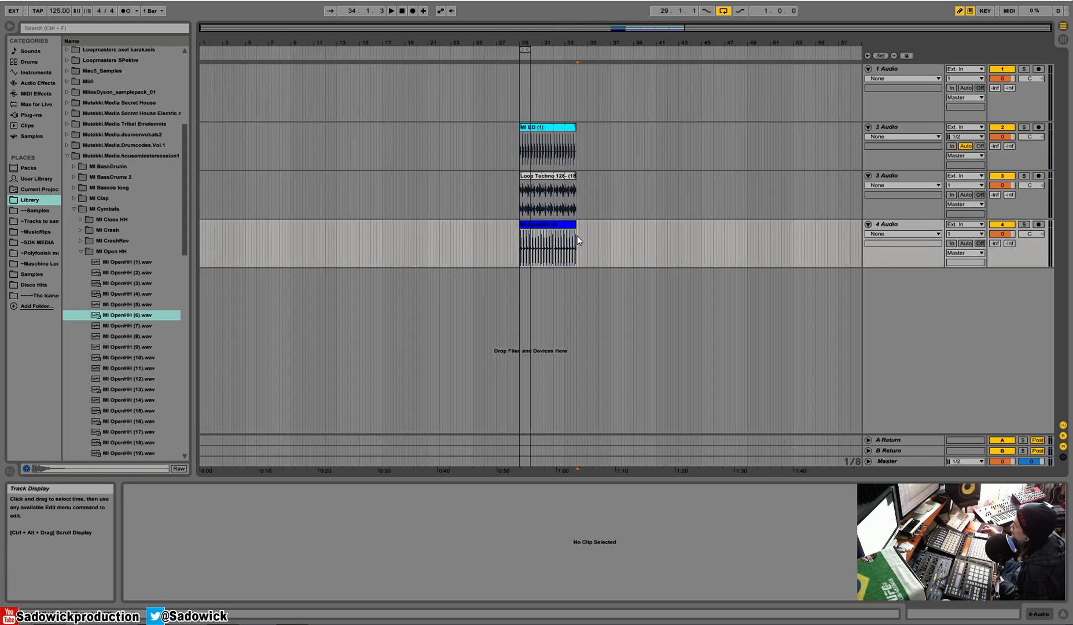
# Set the arrangement grid to a fixed 8 bars and move the three clips on tracks 2 to 4 to start at bar 25.
pyautogui.rightClick(423, 182)
pyautogui.click(441, 241)
pyautogui.click(454, 200)
pyautogui.rightClick(454, 200)
pyautogui.click(469, 289)
pyautogui.moveTo(574, 252); pyautogui.dragTo(502, 127)
pyautogui.click(527, 127)
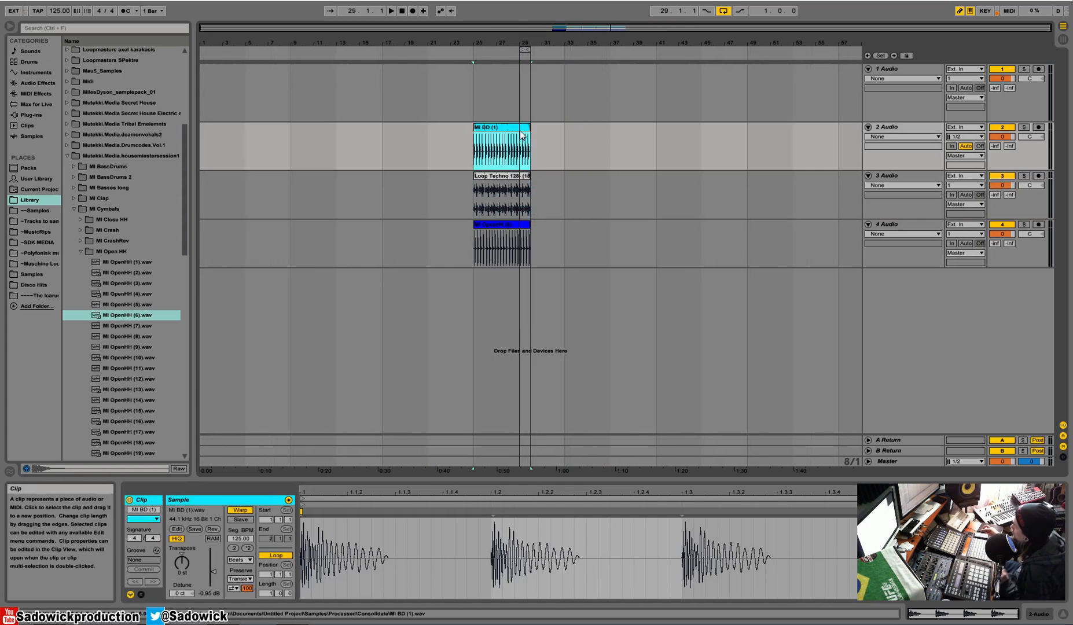
pyautogui.keyDown('shift'); pyautogui.click(519, 225); pyautogui.keyUp('shift')
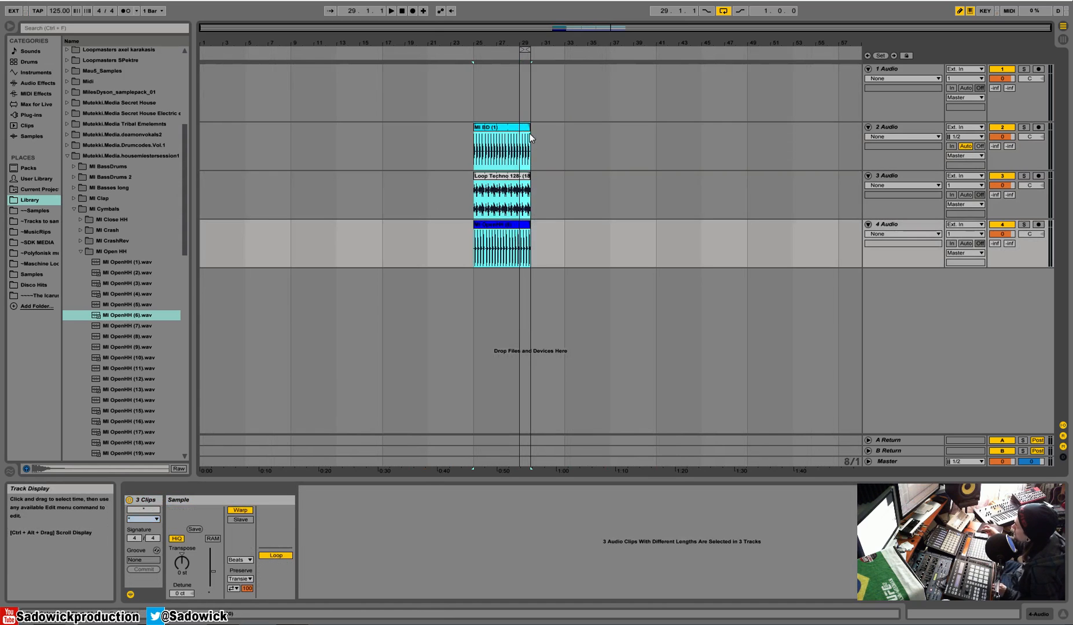
# Keep the 8-bar fixed grid and extend the kick and hi-hat clips on tracks 2 and 4 to bar 33.
pyautogui.click(354, 189)
pyautogui.rightClick(350, 192)
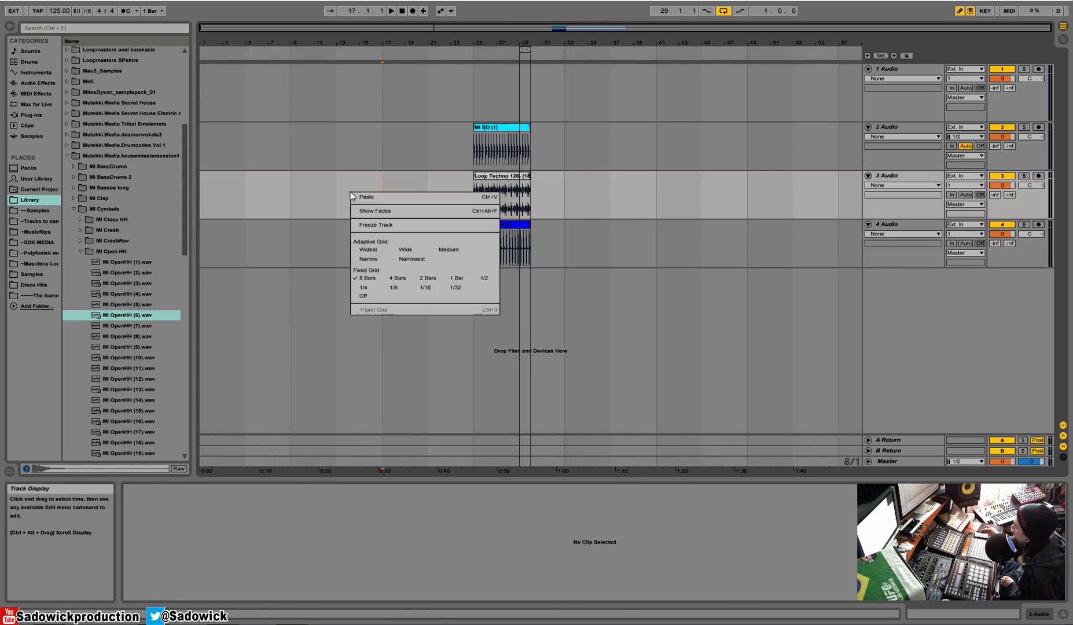
pyautogui.click(361, 279)
pyautogui.click(528, 139)
pyautogui.keyDown('ctrl'); pyautogui.click(521, 226); pyautogui.keyUp('ctrl')
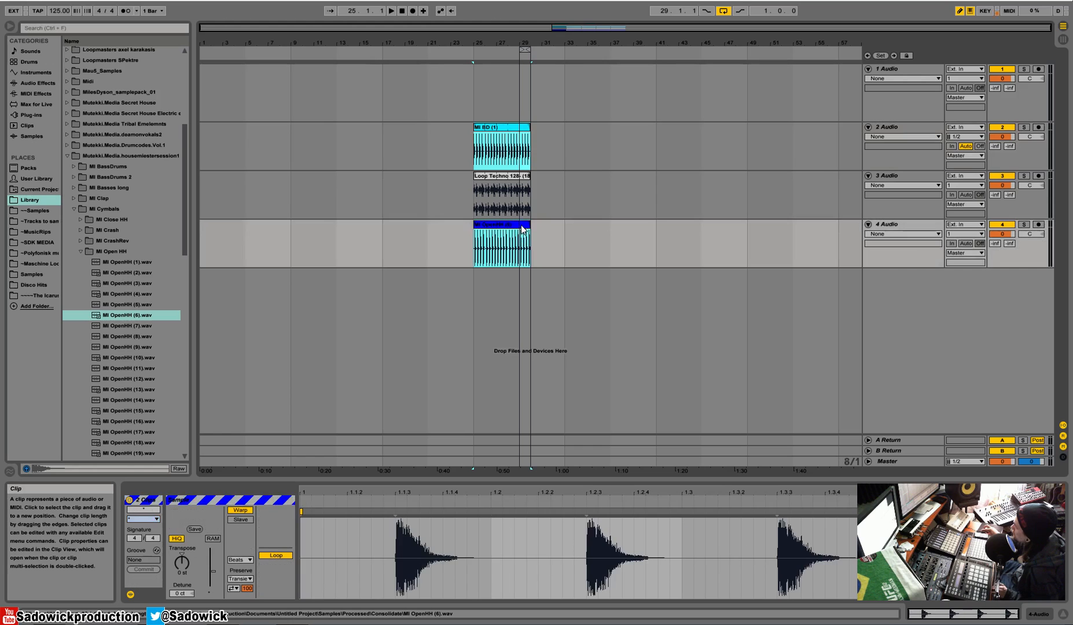
pyautogui.moveTo(528, 140); pyautogui.dragTo(564, 131)
pyautogui.click(531, 181)
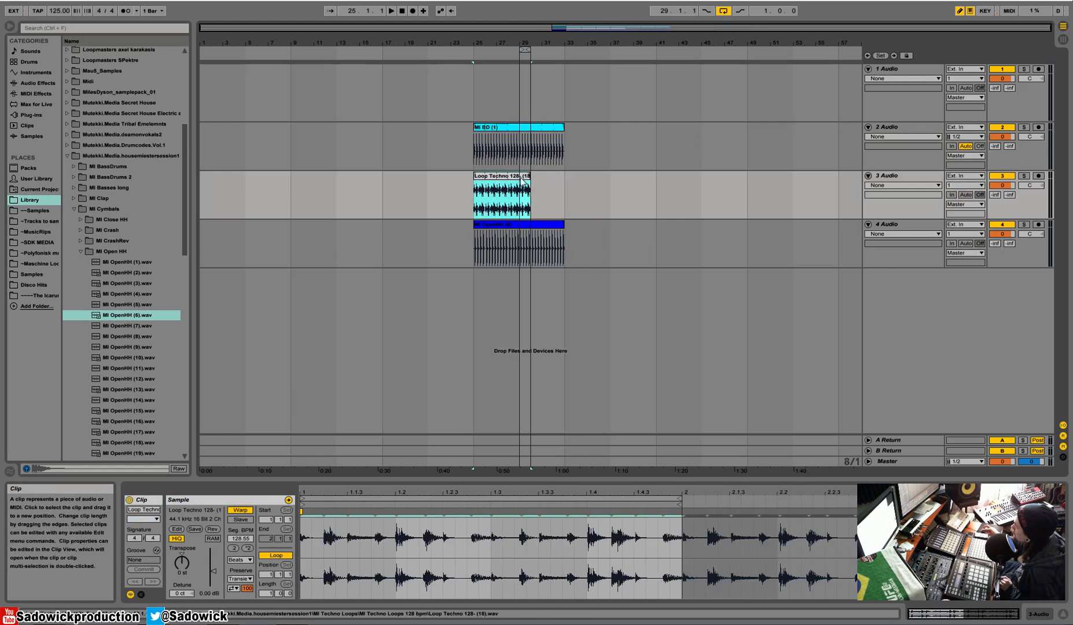
# Extend the techno loop on track 3 to match the other clips and move all three clips to bar 1.
pyautogui.click(517, 175)
pyautogui.click(517, 175)
pyautogui.hotkey('ctrl', 'd')
pyautogui.hotkey('ctrl', 'z')
pyautogui.click(532, 176)
pyautogui.moveTo(530, 176); pyautogui.dragTo(567, 180)
pyautogui.moveTo(584, 224); pyautogui.dragTo(257, 234)
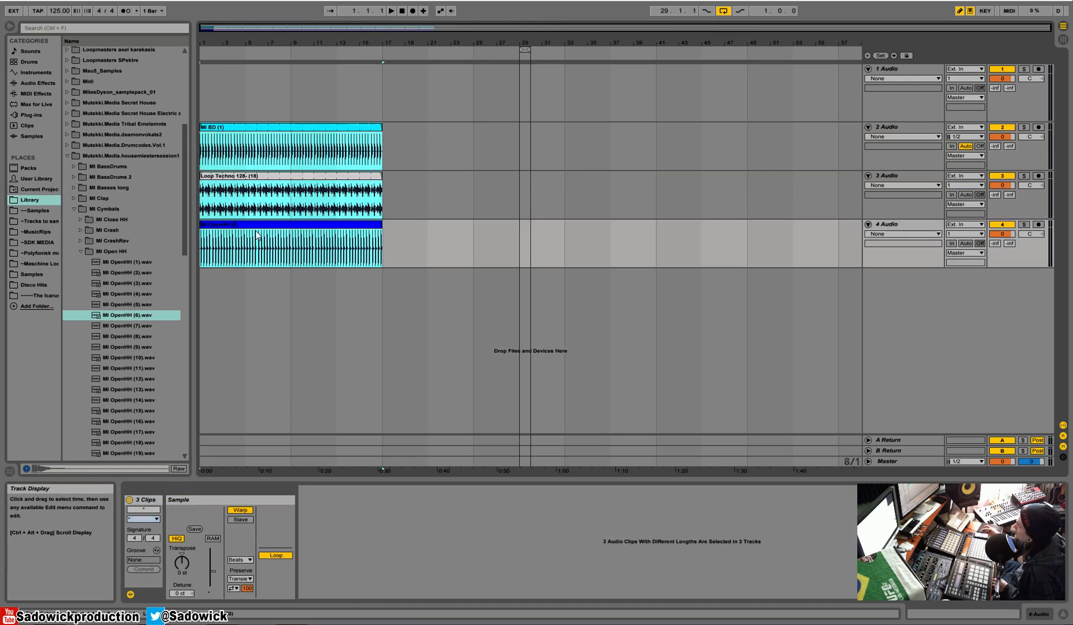
# Duplicate the three 16-bar clips three times in a row, filling the arrangement up to bar 65.
pyautogui.hotkey('ctrl', 'd')
pyautogui.hotkey('ctrl', 'd')
pyautogui.hotkey('ctrl', 'd')
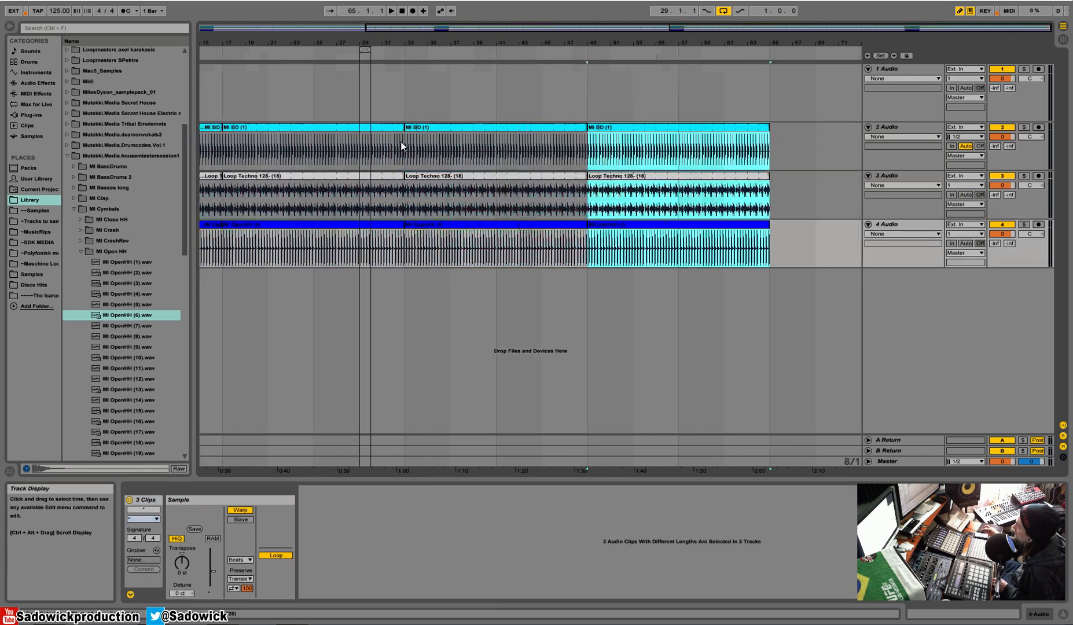
# Cut and re-paste the last set of copies at bar 49, and delete all copies from bar 17 to bar 65.
pyautogui.moveTo(322, 40); pyautogui.dragTo(426, 40)
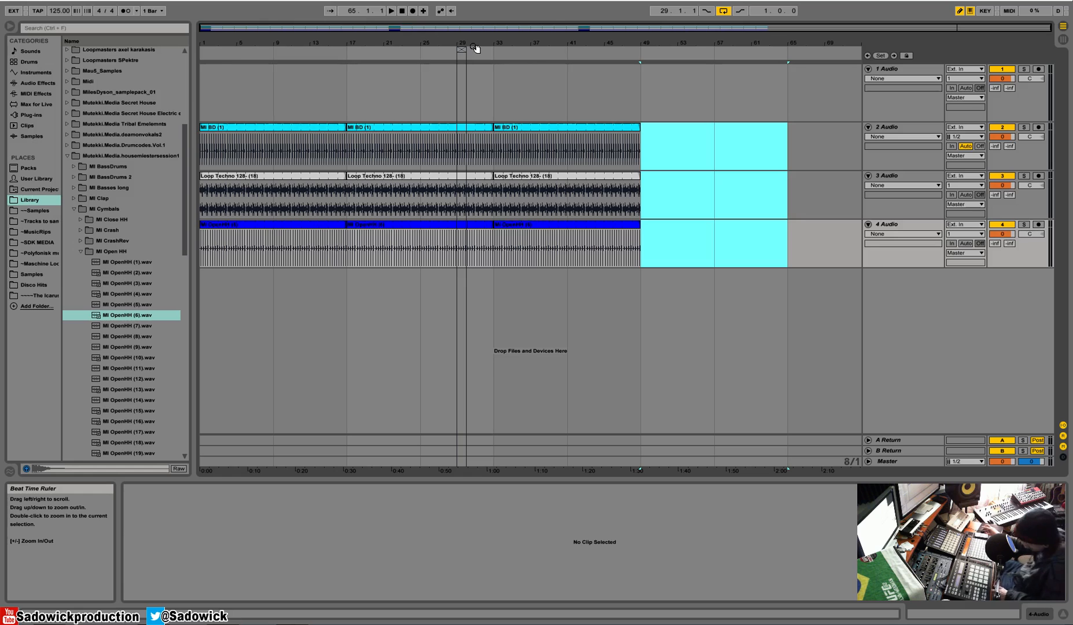
pyautogui.click(667, 137)
pyautogui.hotkey('ctrl', 'v')
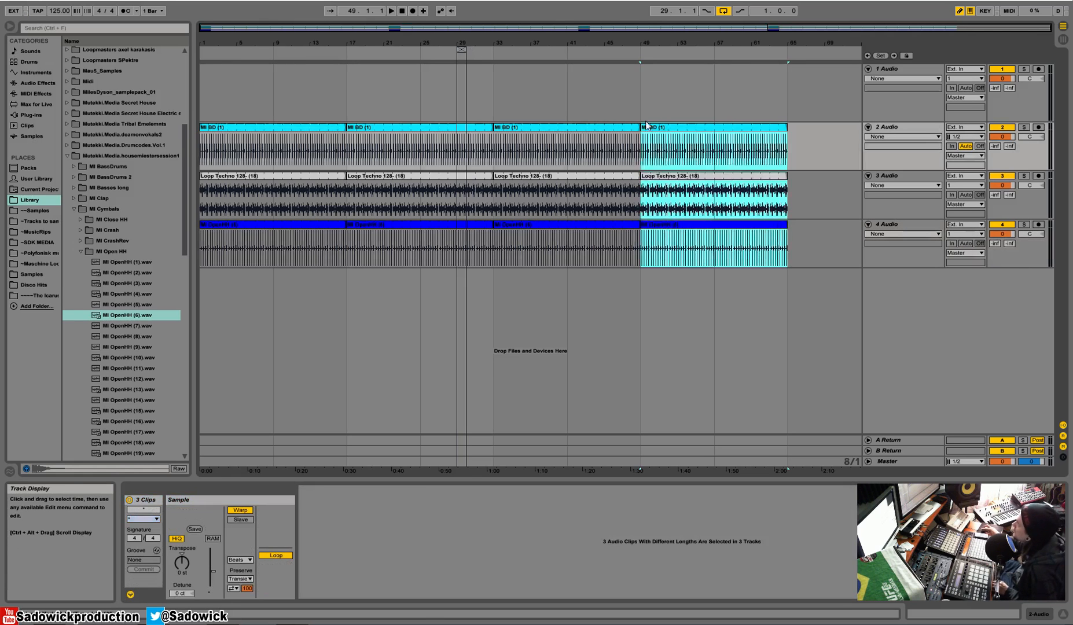
pyautogui.moveTo(794, 122); pyautogui.dragTo(349, 237)
pyautogui.press('Delete')
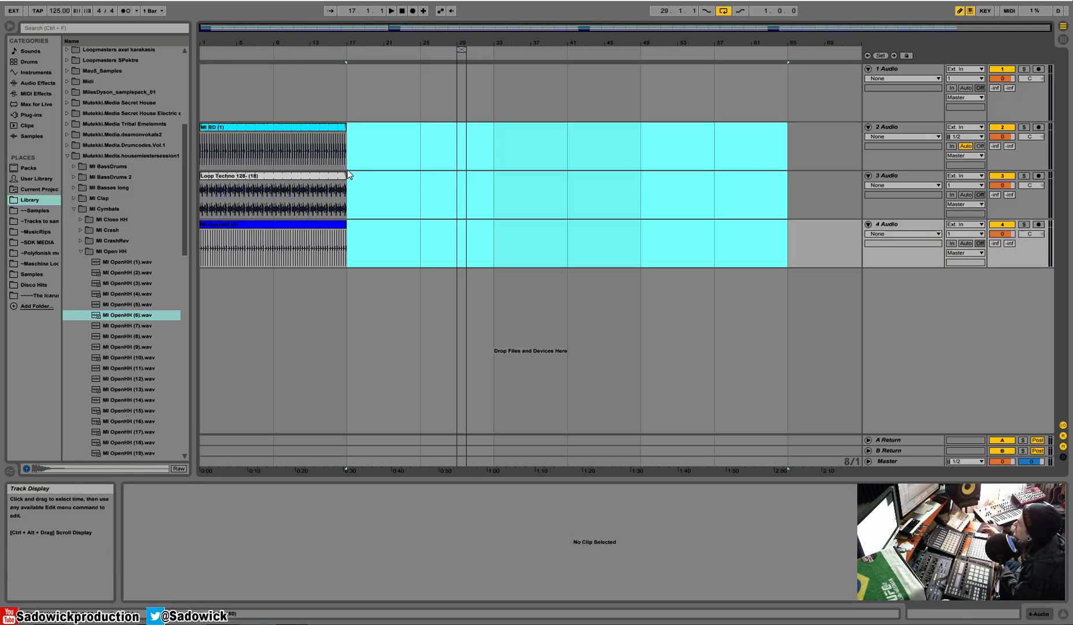
# Move the three remaining clips to bar 33 and place the one-bar arrangement loop at their start.
pyautogui.moveTo(354, 126); pyautogui.dragTo(142, 258)
pyautogui.moveTo(225, 134); pyautogui.dragTo(505, 146)
pyautogui.click(461, 50)
pyautogui.moveTo(463, 50); pyautogui.dragTo(617, 76)
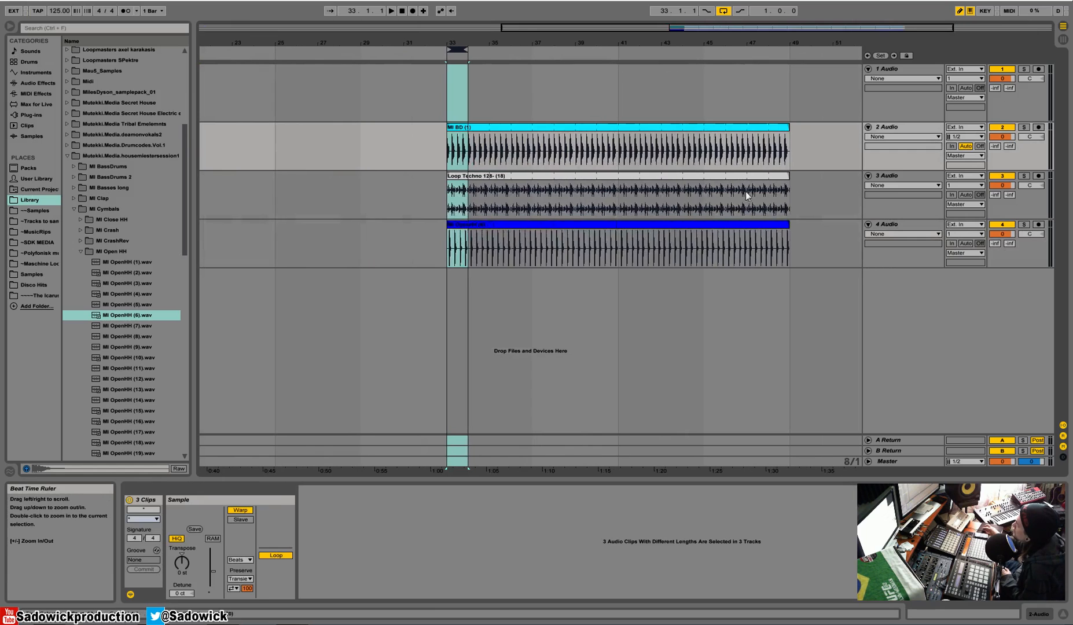
# Shorten the kick, techno loop and hi-hat clips to one bar each, from bar 33 to bar 34.
pyautogui.moveTo(789, 128); pyautogui.dragTo(468, 159)
pyautogui.moveTo(788, 191); pyautogui.dragTo(469, 191)
pyautogui.moveTo(785, 224); pyautogui.dragTo(475, 247)
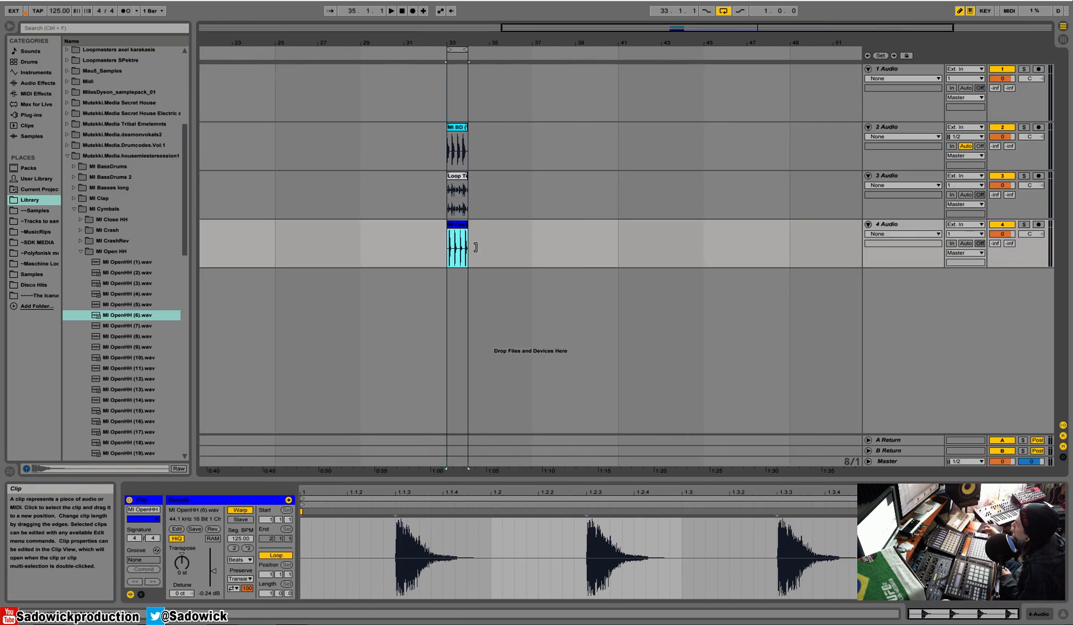
pyautogui.moveTo(463, 46); pyautogui.dragTo(439, 159)
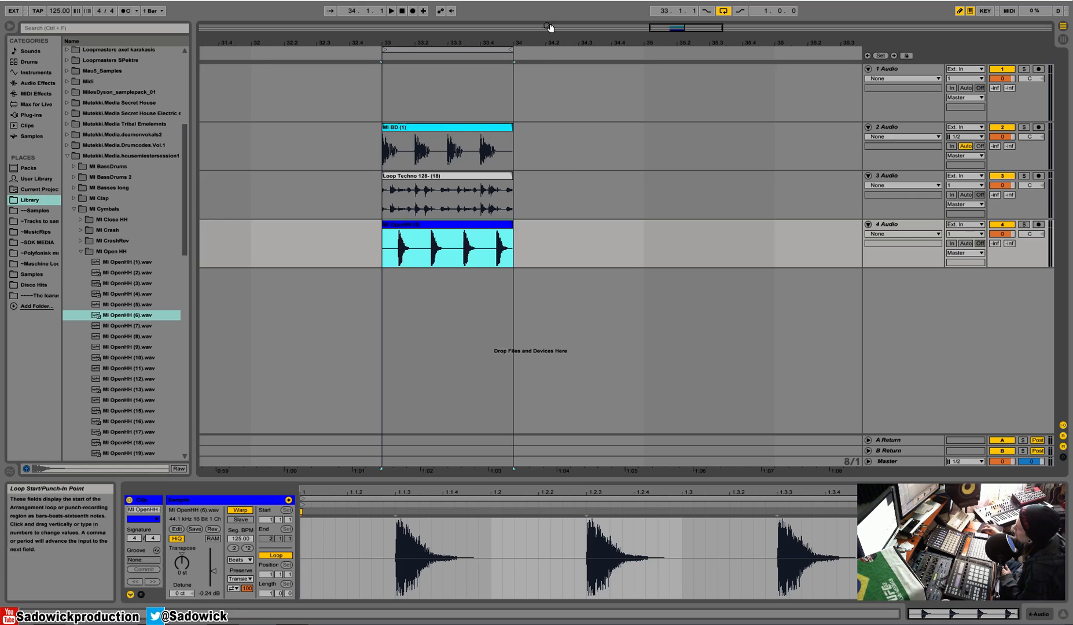
# Copy the kick clip and the techno loop from the arrangement into the intro scene of tracks 3 and 4 in Session View.
pyautogui.click(487, 127)
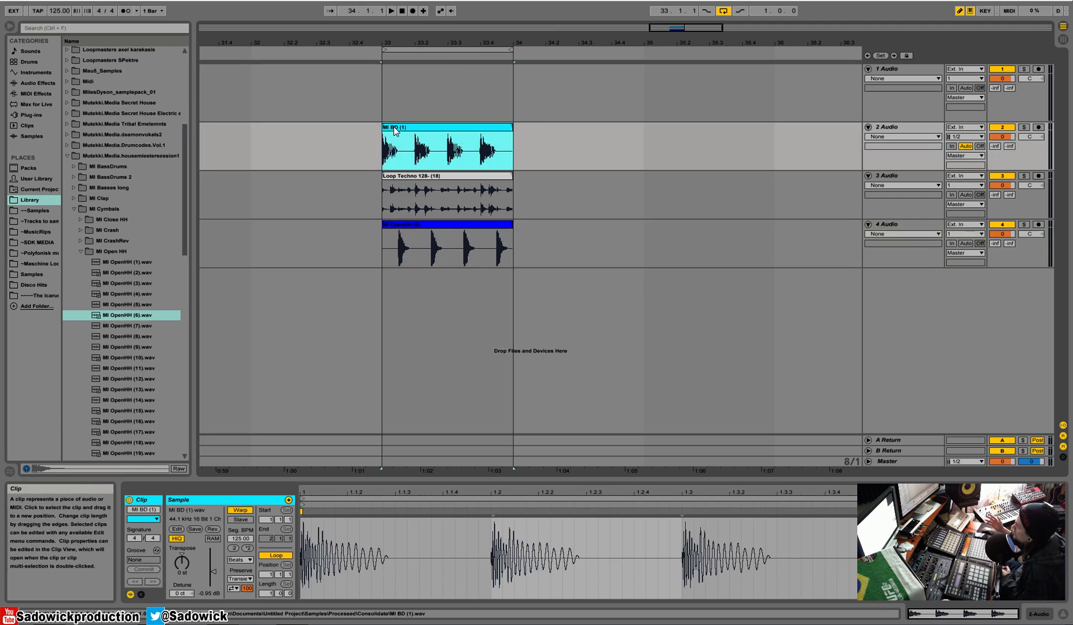
pyautogui.click(1063, 40)
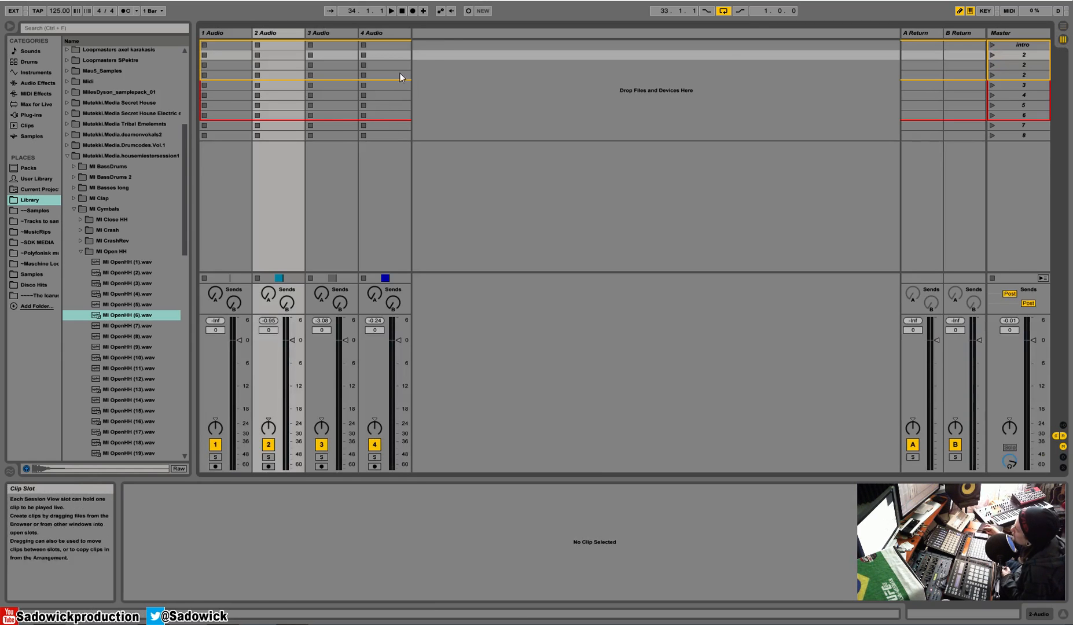
pyautogui.press('Tab')
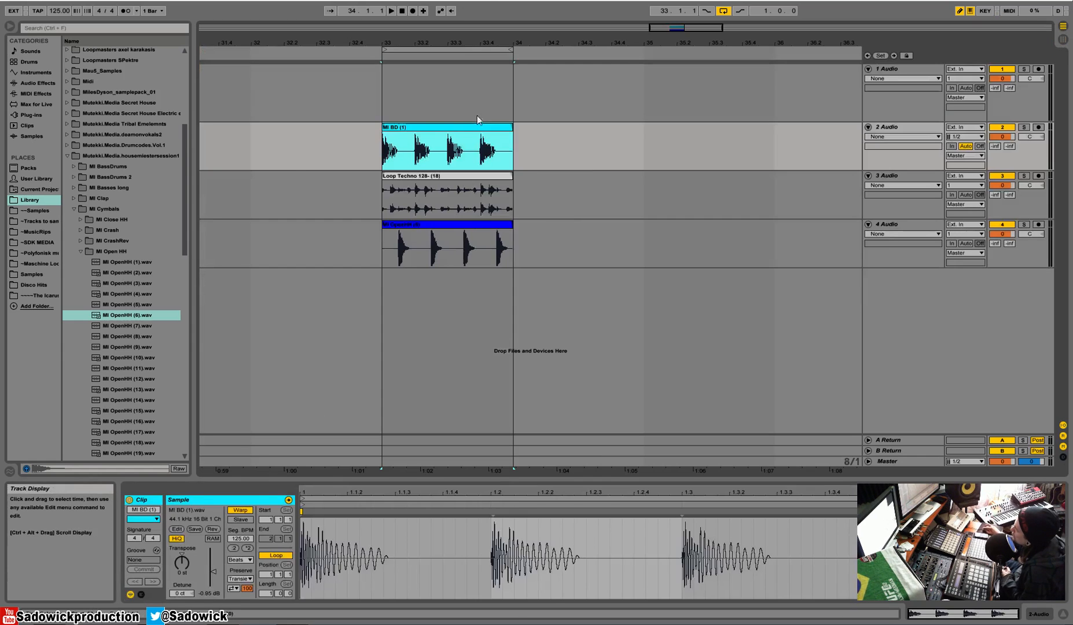
pyautogui.click(1064, 40)
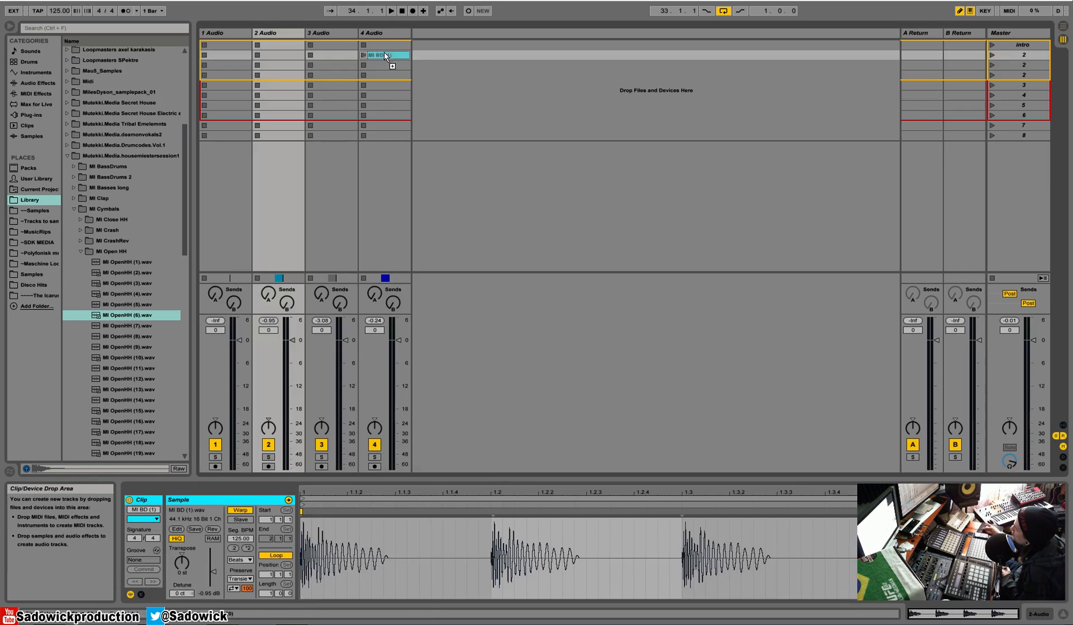
pyautogui.moveTo(382, 46); pyautogui.dragTo(332, 48)
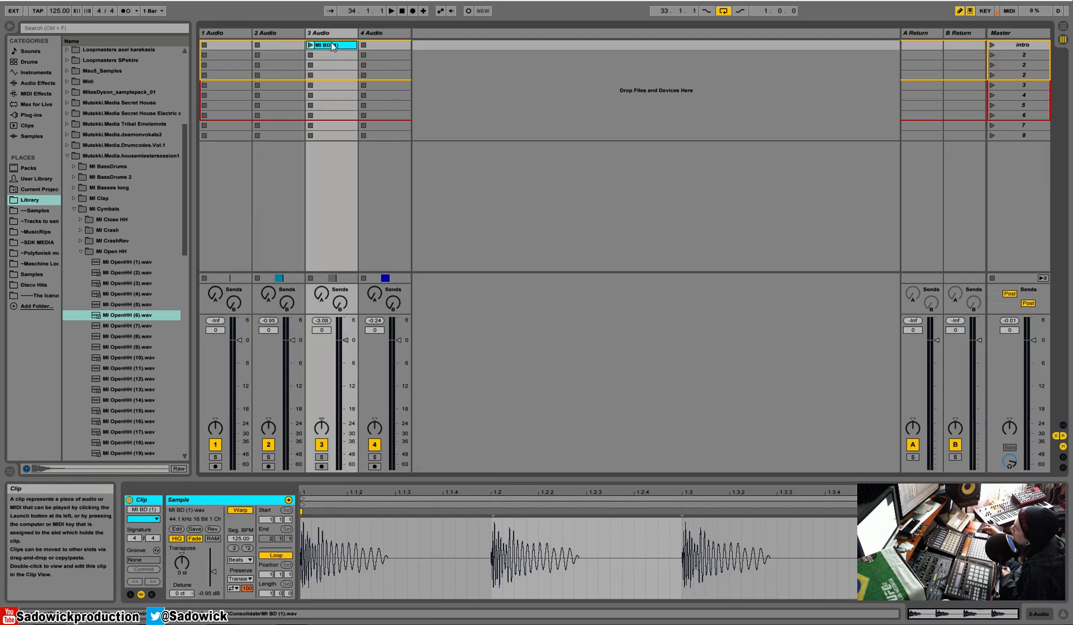
pyautogui.click(1064, 27)
pyautogui.moveTo(438, 201); pyautogui.dragTo(383, 47)
# Insert a fifth audio track and copy the open hi-hat clip from the arrangement into its intro scene slot.
pyautogui.click(1063, 27)
pyautogui.moveTo(432, 225); pyautogui.dragTo(420, 58)
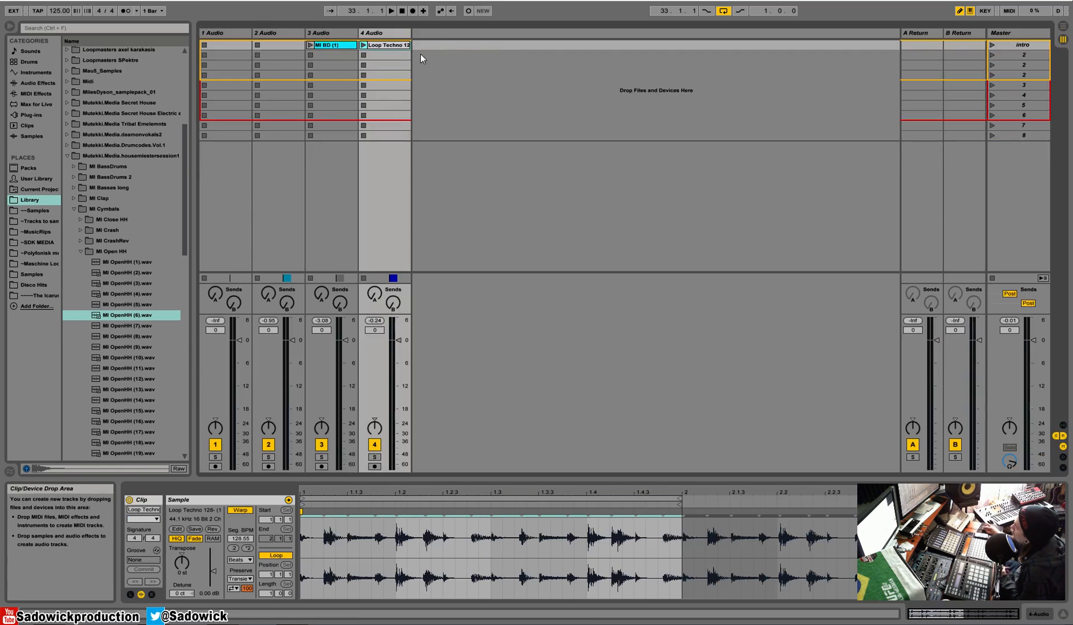
pyautogui.rightClick(507, 95)
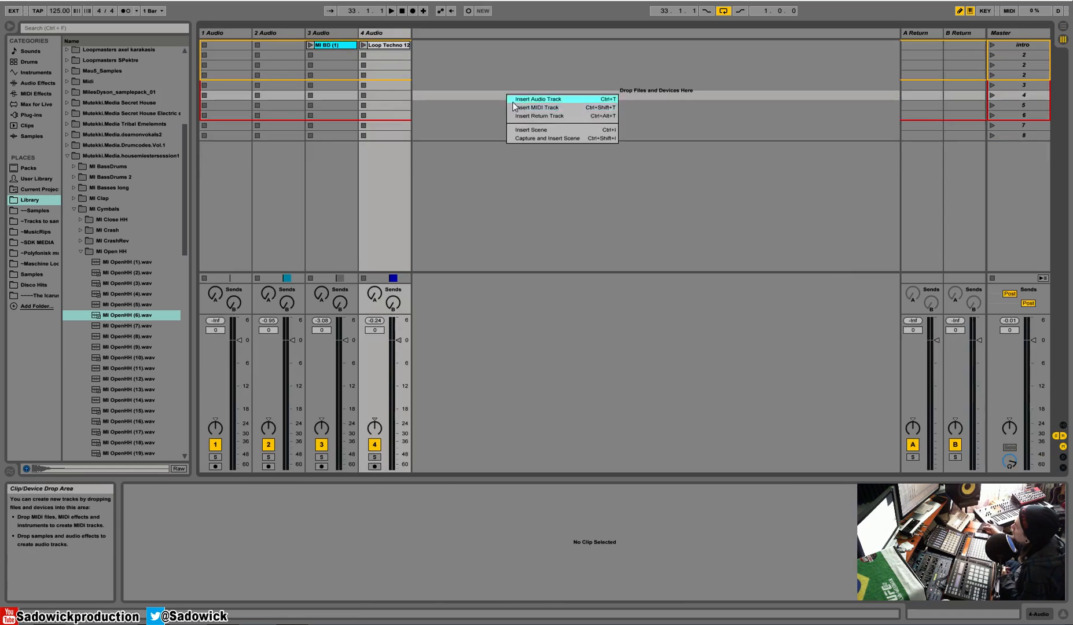
pyautogui.click(540, 99)
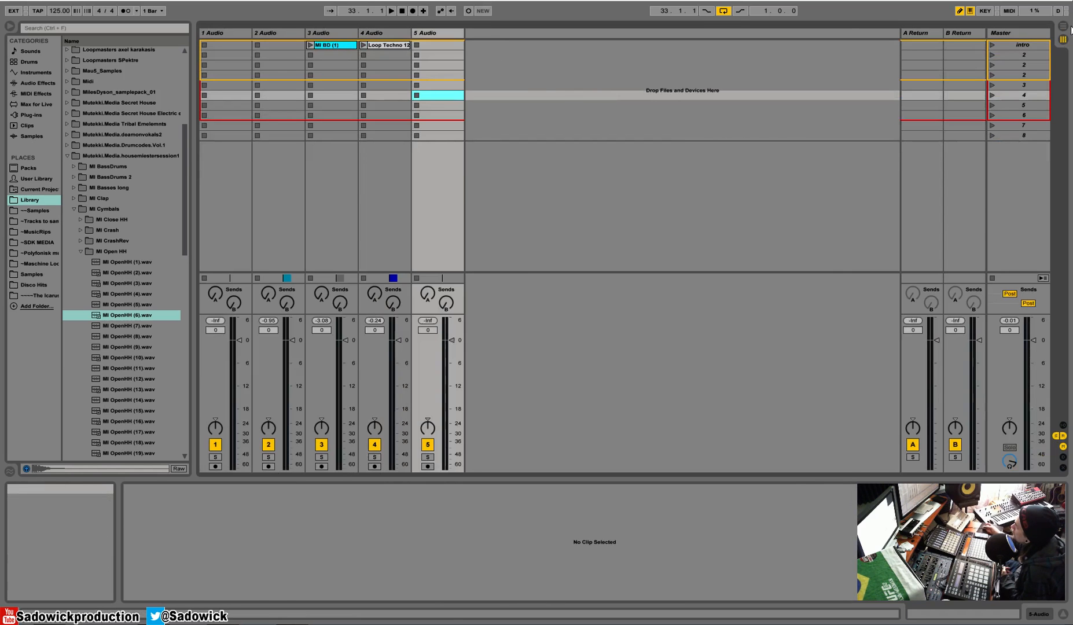
pyautogui.click(1061, 26)
pyautogui.click(431, 243)
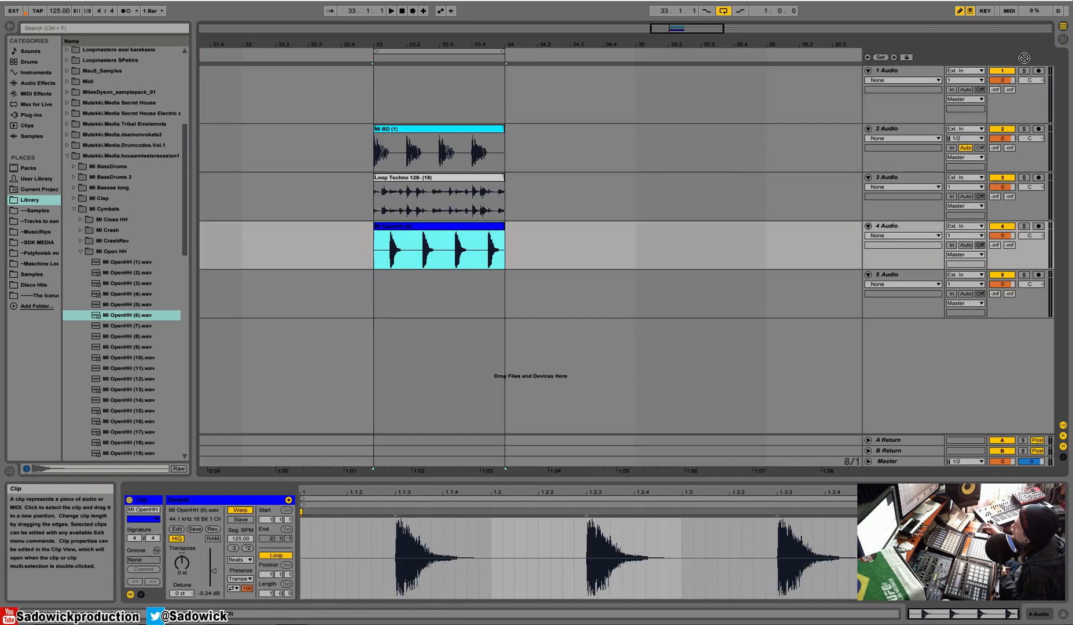
pyautogui.moveTo(1068, 43); pyautogui.dragTo(568, 47)
pyautogui.moveTo(430, 46); pyautogui.dragTo(430, 46)
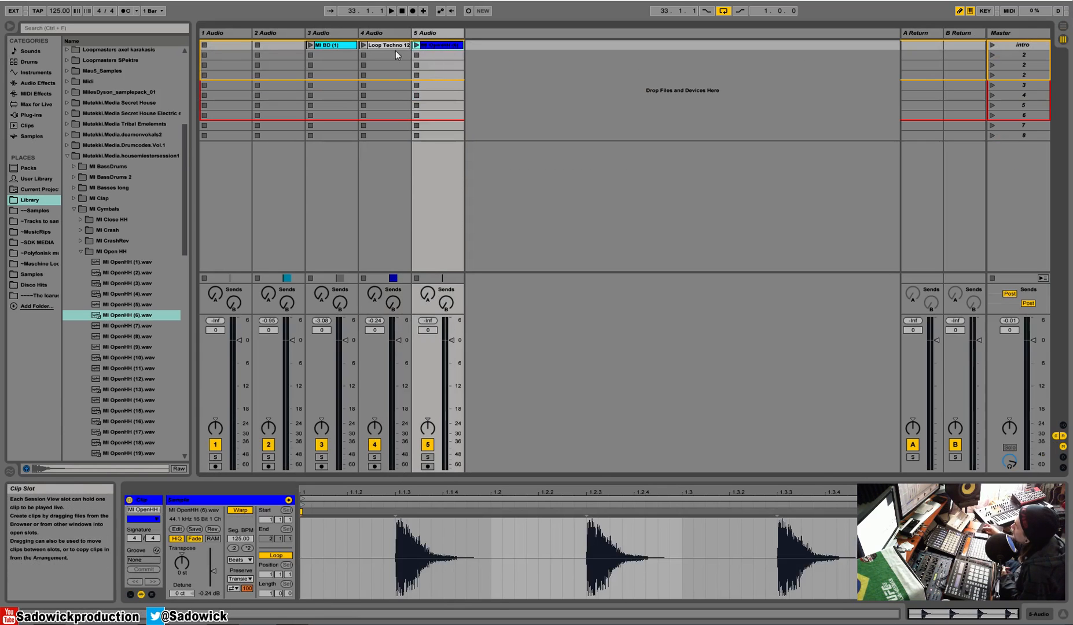
# Launch the intro scene to hear the three clips together and stop playback.
pyautogui.click(990, 44)
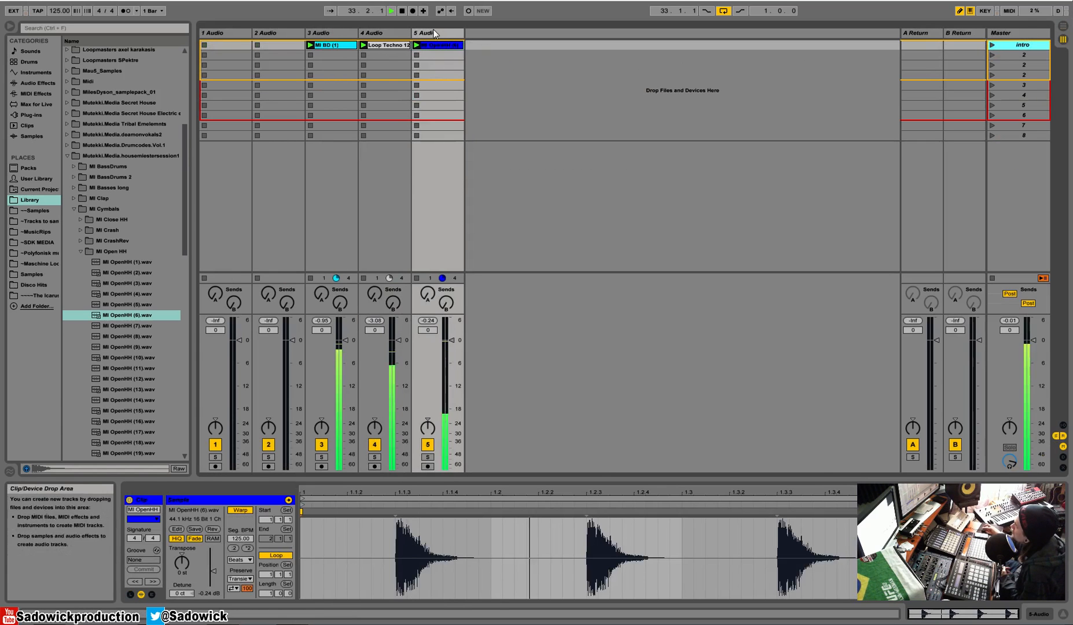
pyautogui.click(401, 10)
# Delete the three one-bar clips on tracks 2 to 4 from the arrangement.
pyautogui.press('Tab')
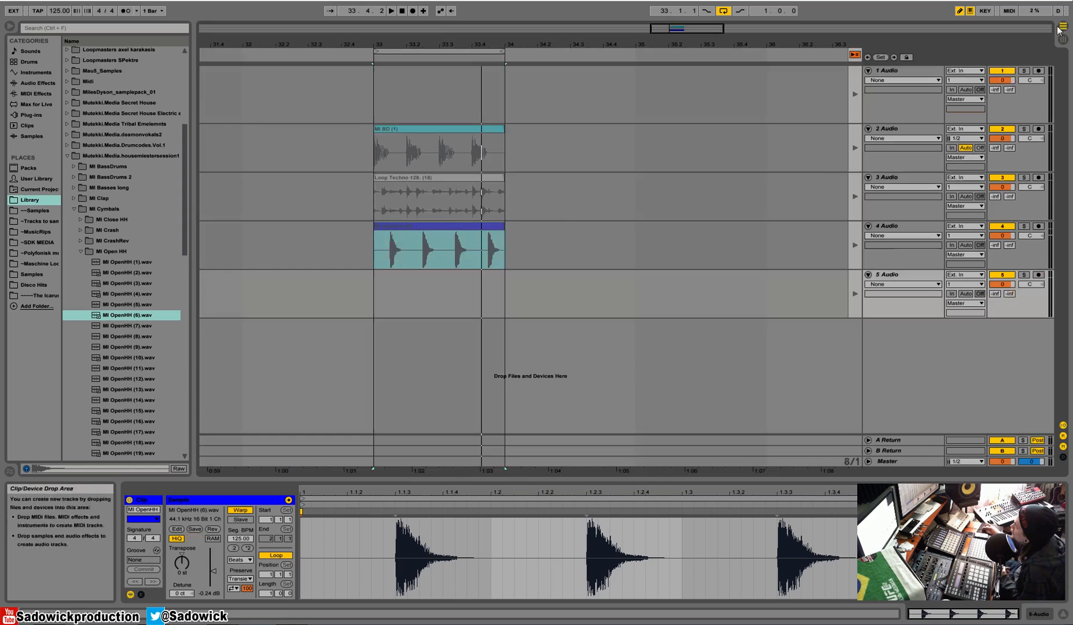
pyautogui.click(568, 218)
pyautogui.click(512, 216)
pyautogui.moveTo(514, 152); pyautogui.dragTo(359, 236)
pyautogui.press('Delete')
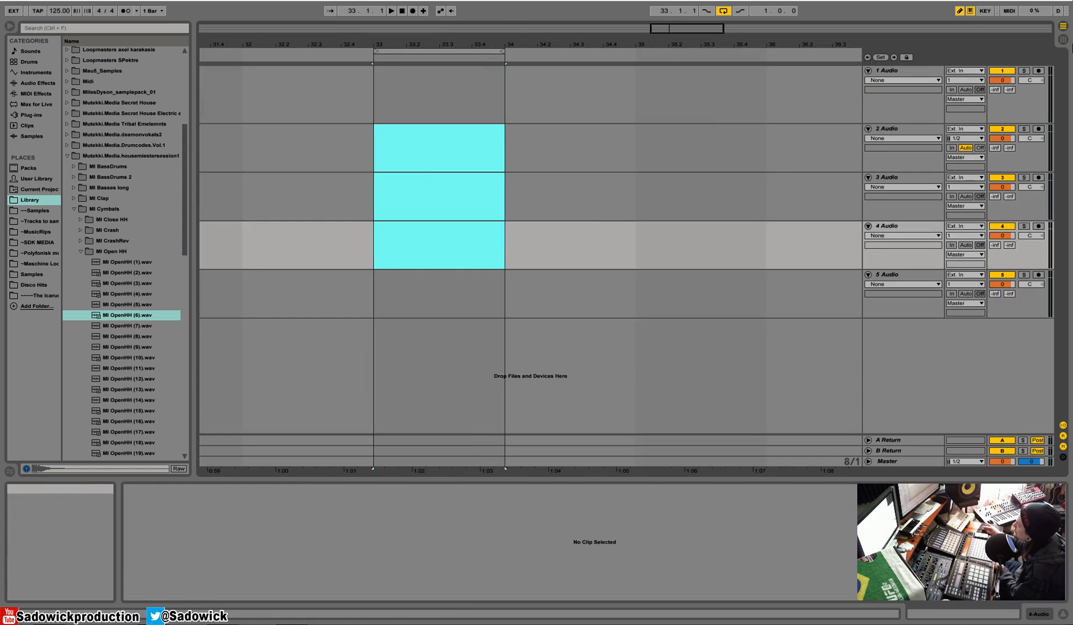
# Compare the clips in Session View with the emptied arrangement, marking bars 17 to 41 on track 2.
pyautogui.click(1067, 44)
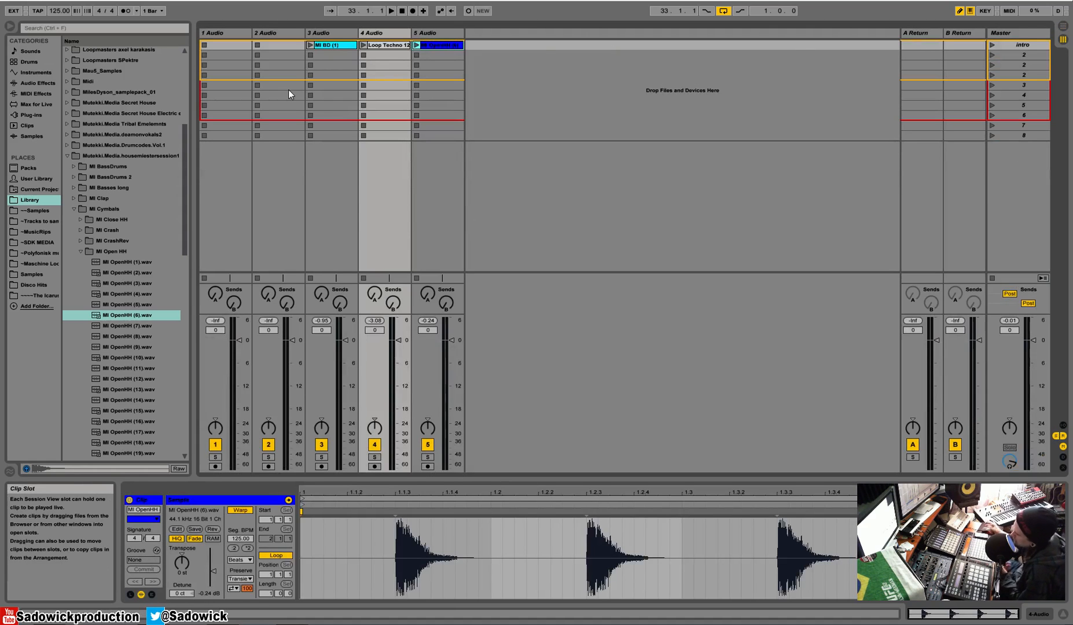
pyautogui.click(1063, 26)
pyautogui.moveTo(339, 137); pyautogui.dragTo(654, 145)
pyautogui.click(1061, 41)
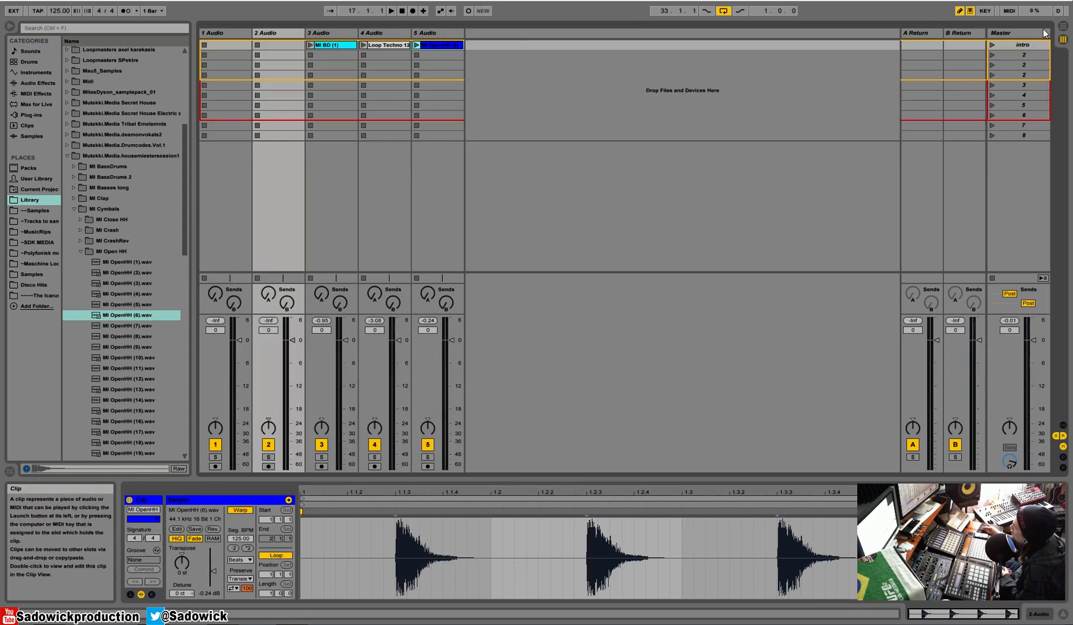
# Play and stop the intro scene, and return all tracks to arrangement playback.
pyautogui.click(992, 45)
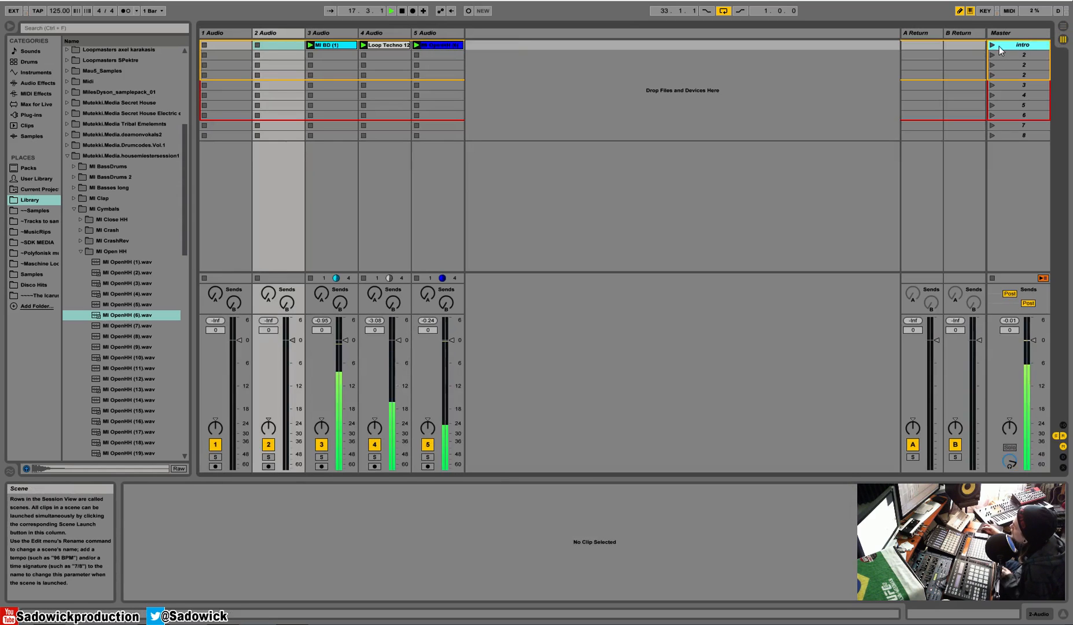
pyautogui.click(1012, 56)
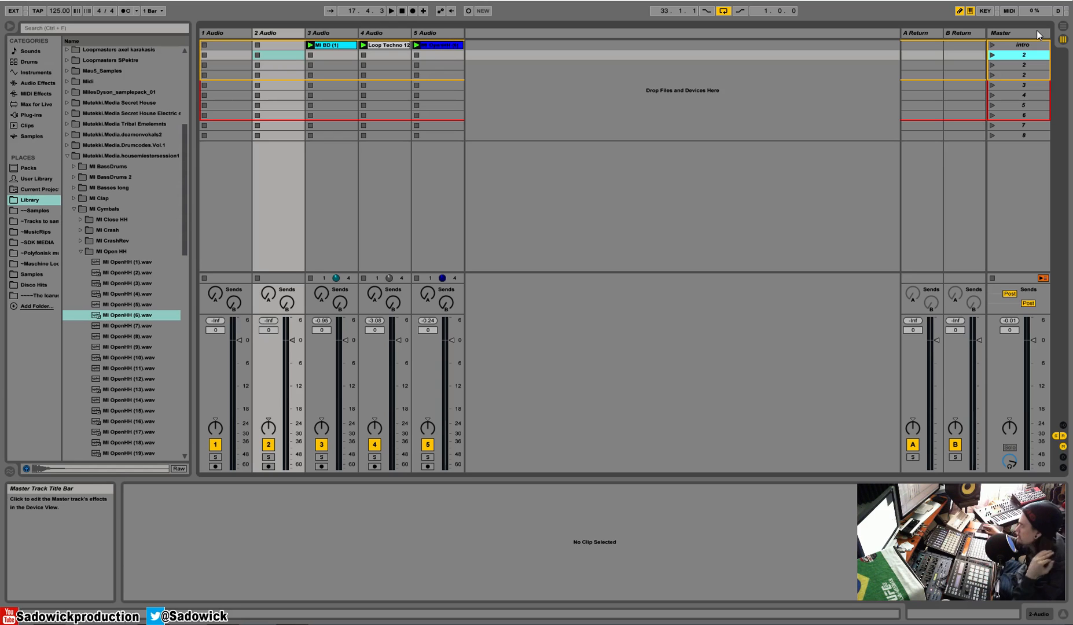
pyautogui.click(1063, 26)
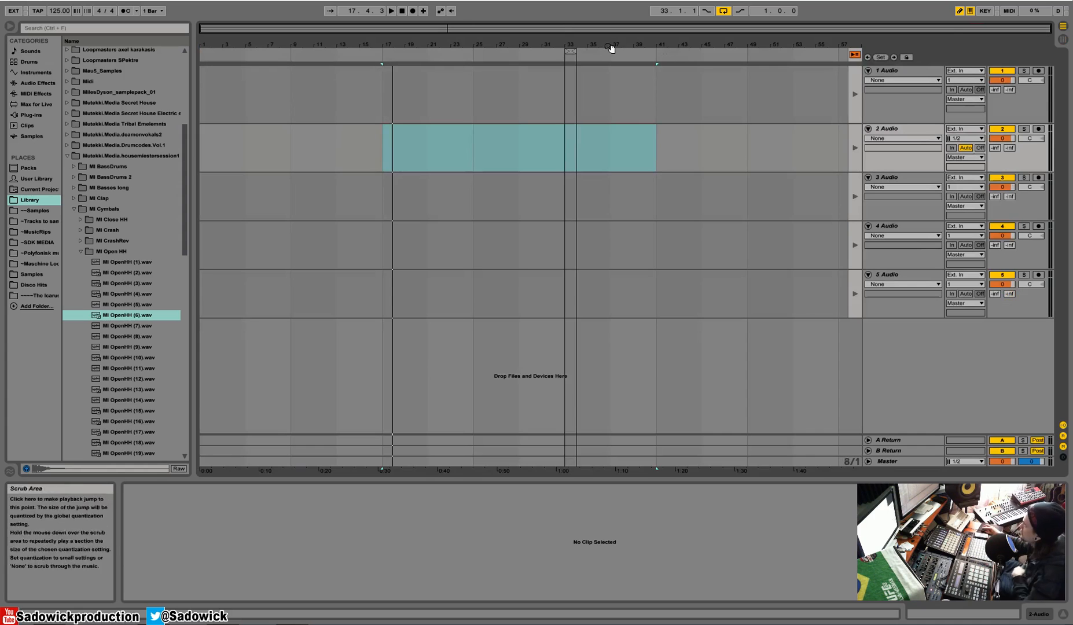
pyautogui.click(854, 55)
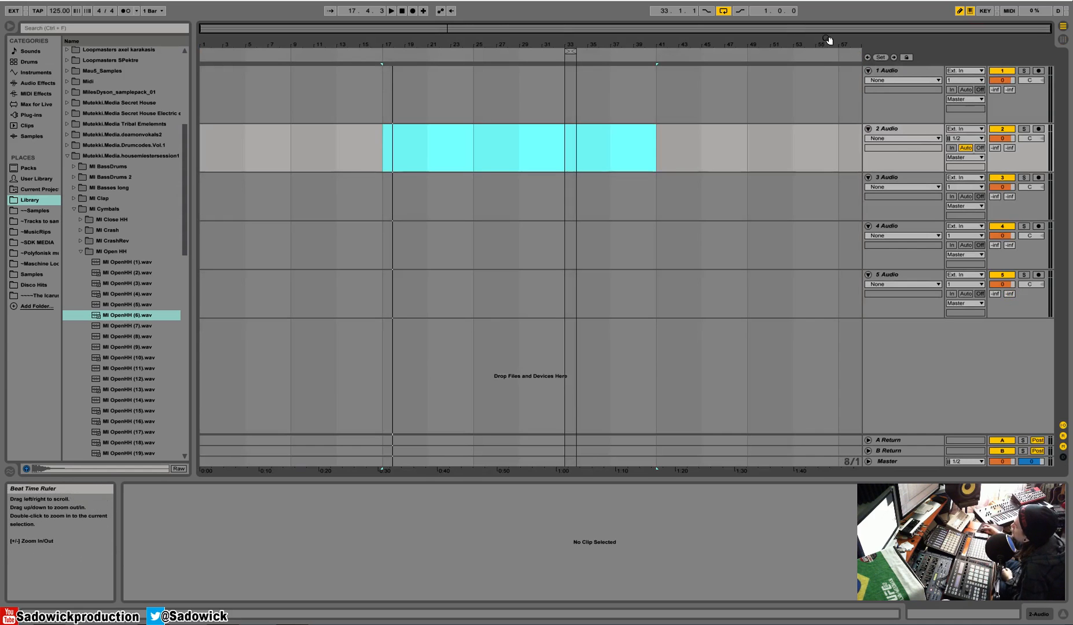
# Clear the time selection and place the insert marker at bar 49 on track 2.
pyautogui.click(656, 97)
pyautogui.moveTo(592, 135); pyautogui.dragTo(757, 144)
pyautogui.click(757, 144)
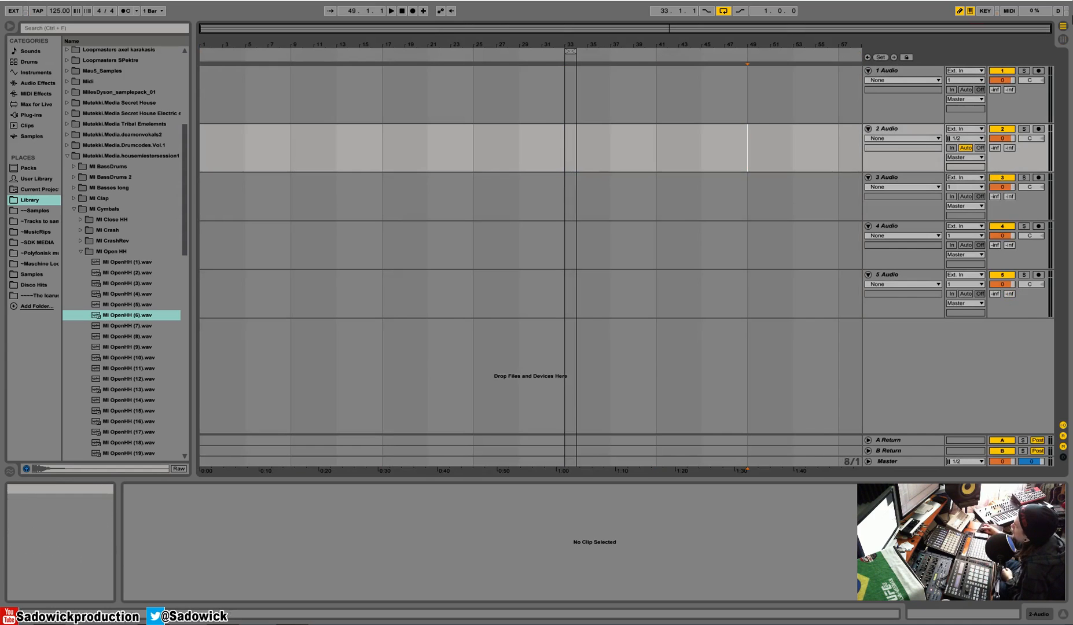
# Insert an empty scene below scene 8 in Session View.
pyautogui.press('Tab')
pyautogui.click(437, 45)
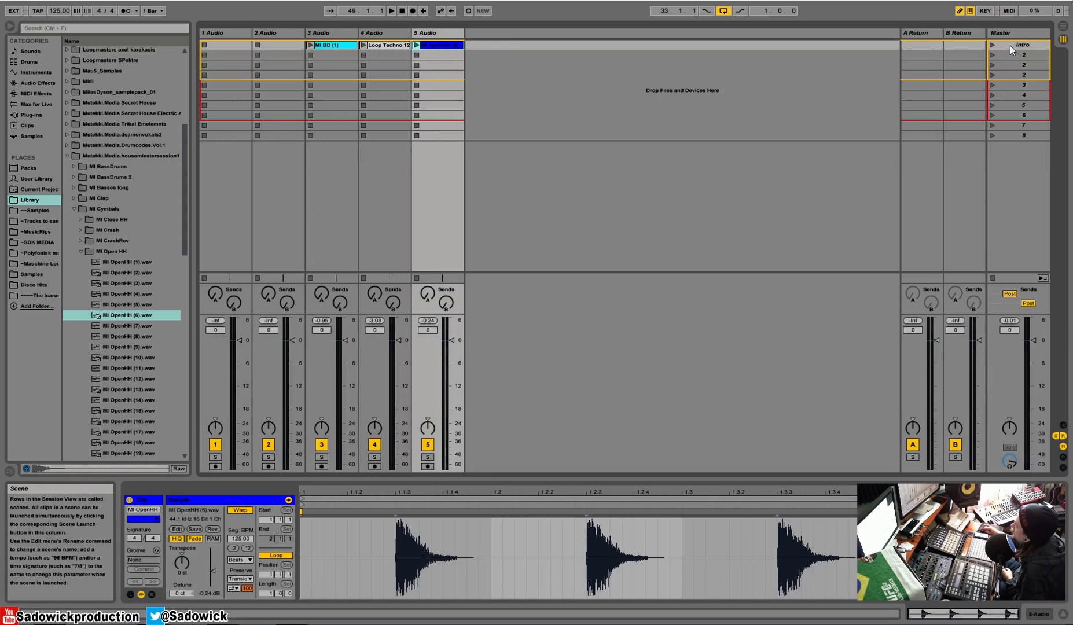
pyautogui.rightClick(1011, 45)
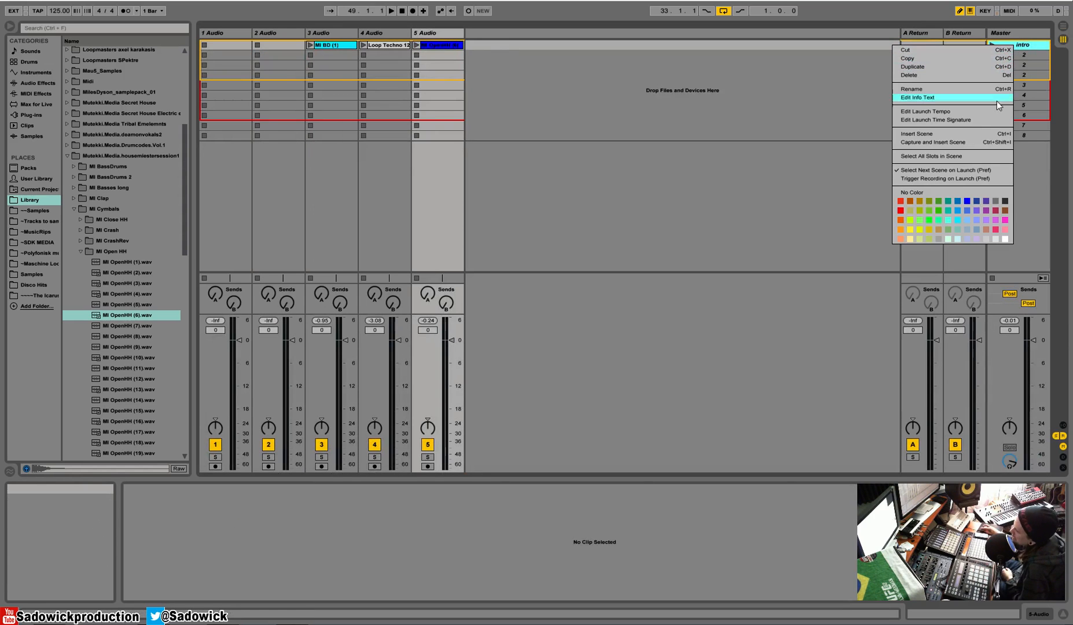
pyautogui.rightClick(1021, 168)
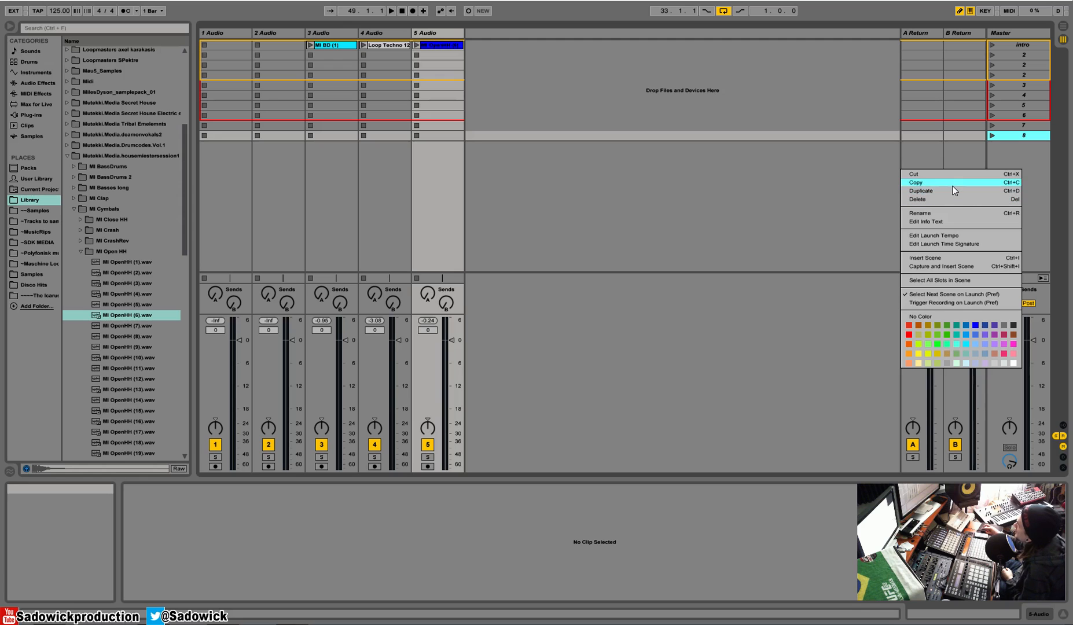
pyautogui.click(951, 258)
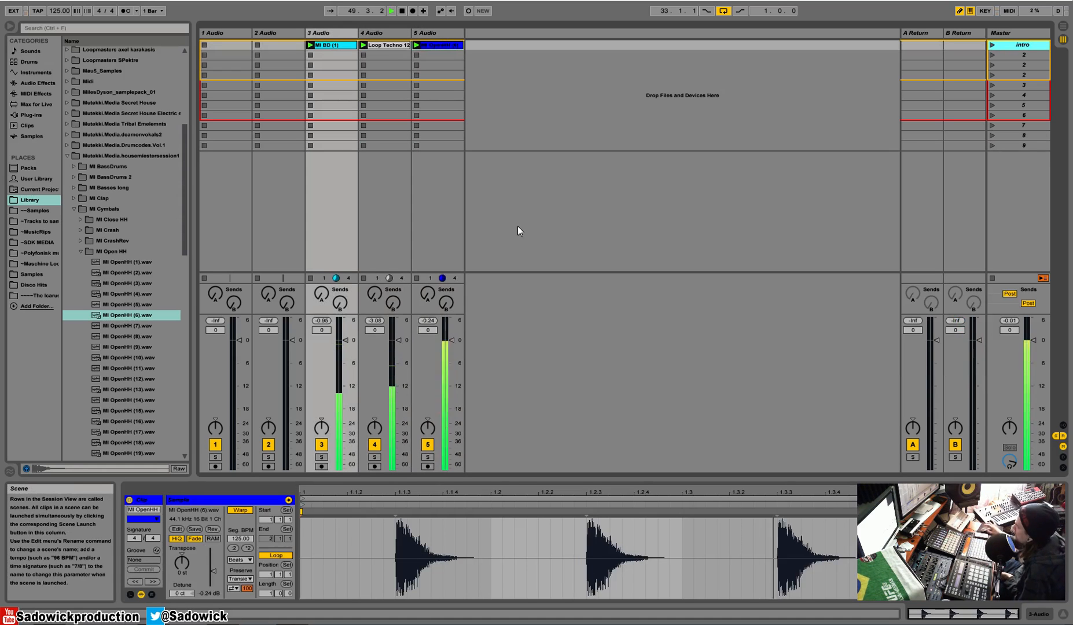
# Stop the intro scene and return all tracks to arrangement playback.
pyautogui.press('space')
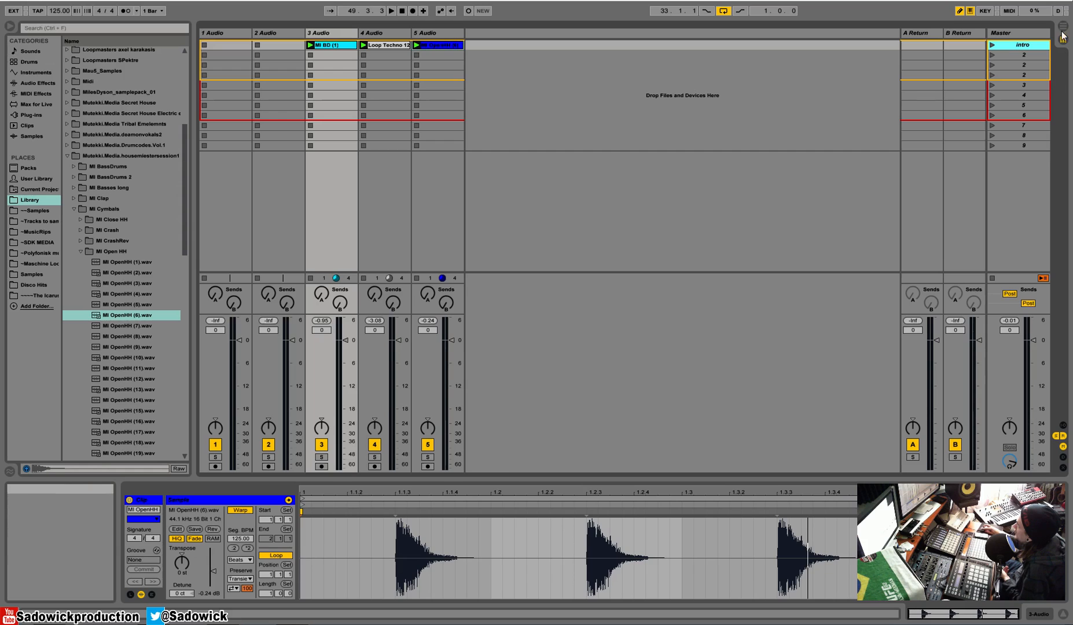
pyautogui.click(1063, 27)
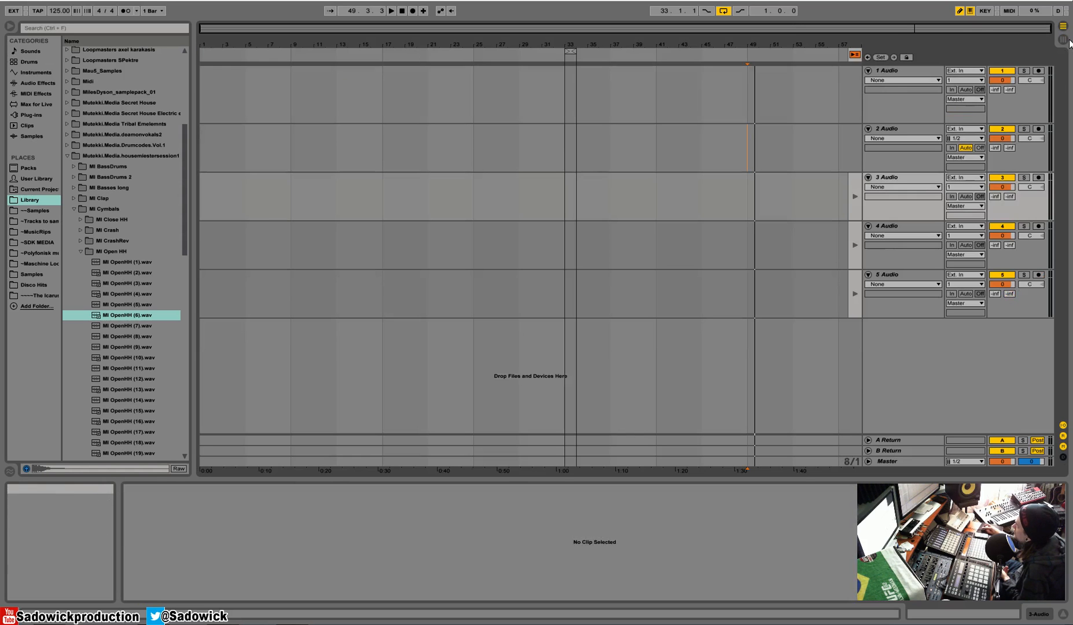
pyautogui.click(855, 55)
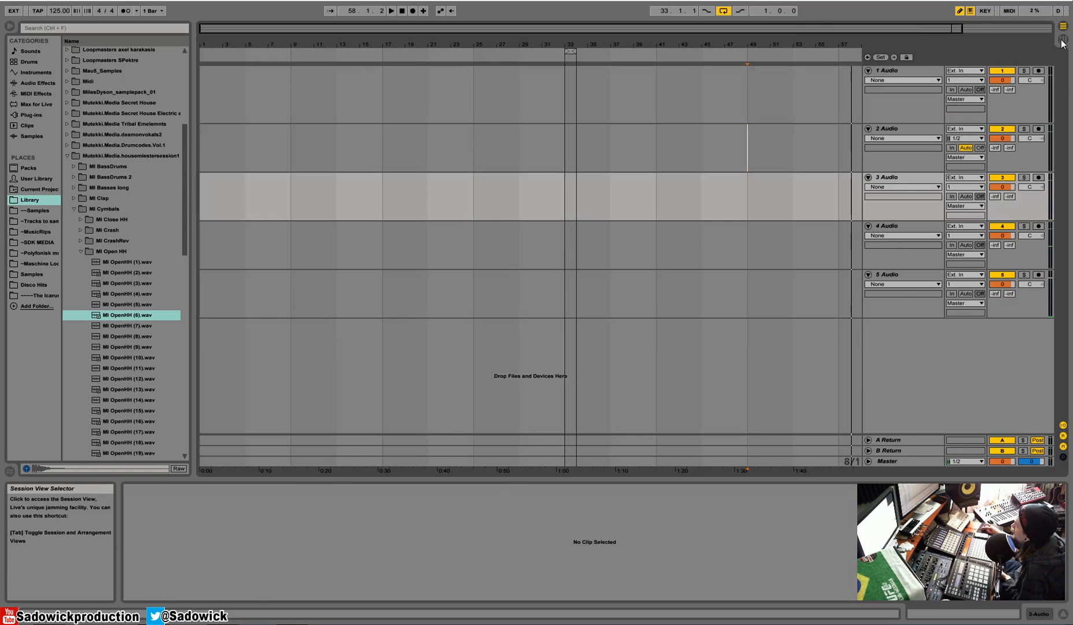
# Copy the intro scene's three clips from Session View into the arrangement at bar 25 on tracks 3 to 5.
pyautogui.click(1063, 40)
pyautogui.click(1063, 26)
pyautogui.moveTo(1064, 23); pyautogui.dragTo(479, 124)
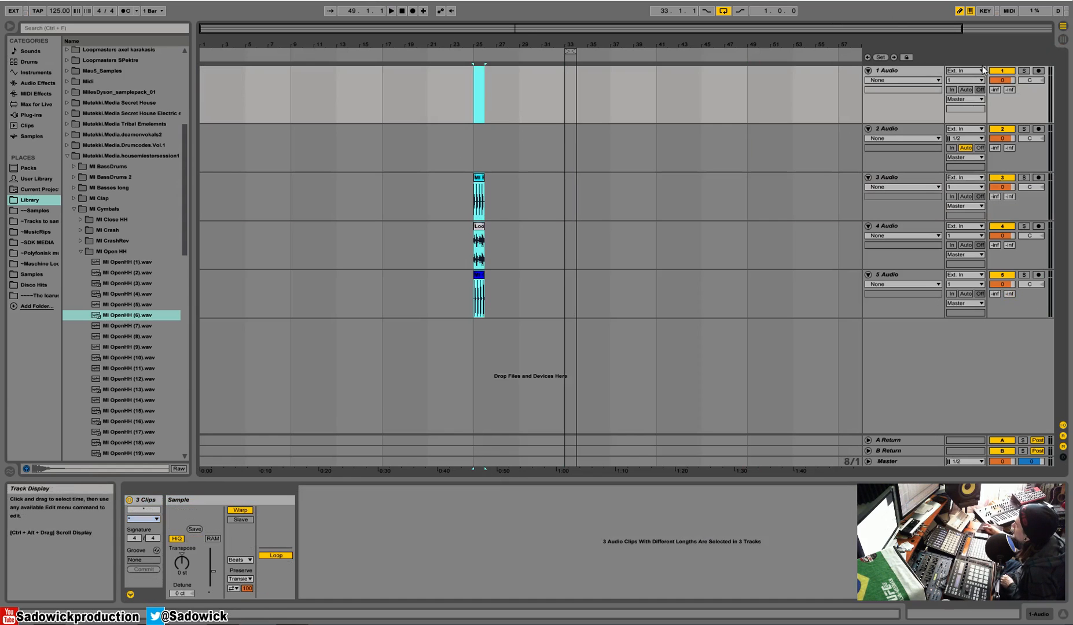
# Set the arrangement loop to the one bar at bar 25 that holds the three copied clips.
pyautogui.click(1063, 39)
pyautogui.click(1063, 27)
pyautogui.moveTo(492, 46); pyautogui.dragTo(492, 64)
pyautogui.moveTo(631, 51); pyautogui.dragTo(485, 106)
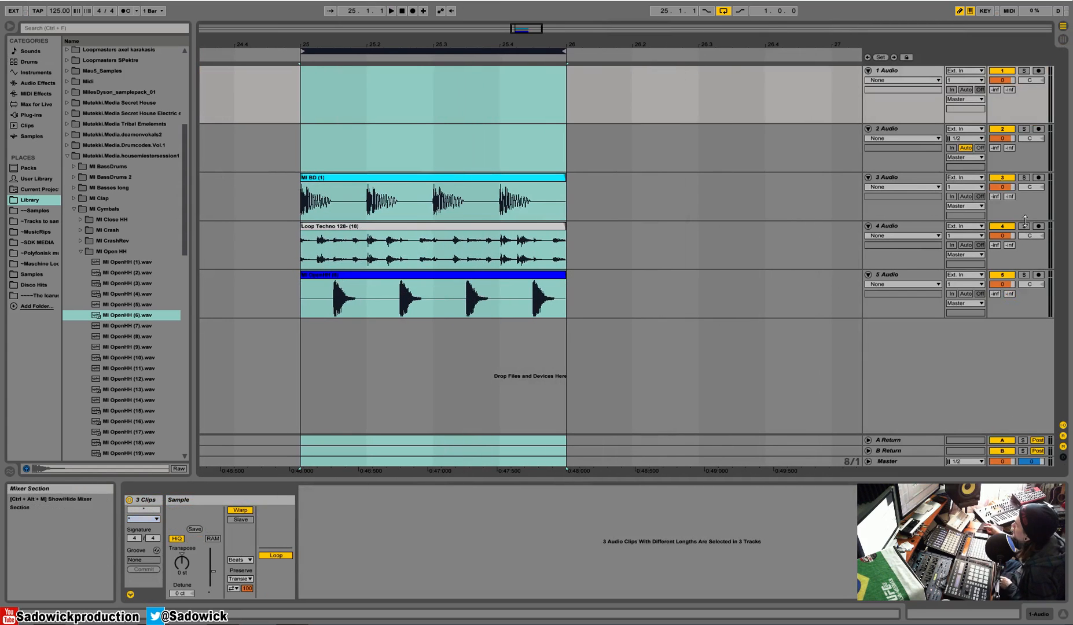
# Solo track 4, increase its height and play back the techno loop clip on its own.
pyautogui.click(1024, 226)
pyautogui.click(323, 239)
pyautogui.press('space')
pyautogui.press('space')
pyautogui.press('space')
pyautogui.moveTo(1029, 258); pyautogui.dragTo(1029, 306)
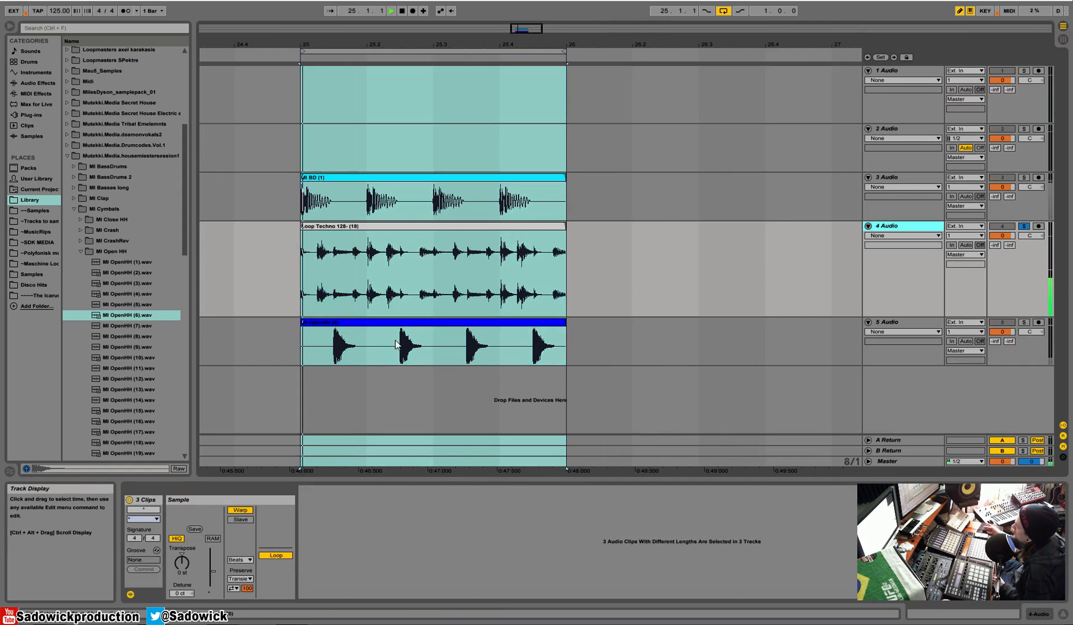
pyautogui.click(366, 258)
pyautogui.press('space')
# Set the arrangement's adaptive grid to Narrow.
pyautogui.rightClick(365, 254)
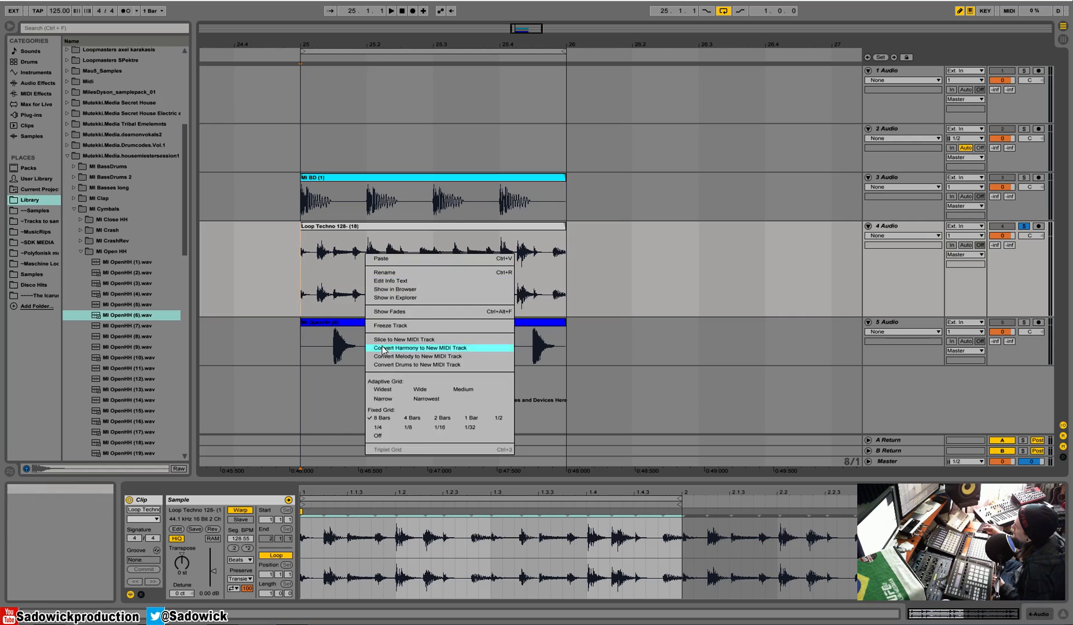
pyautogui.press('Escape')
pyautogui.moveTo(359, 33); pyautogui.dragTo(359, 47)
pyautogui.rightClick(385, 247)
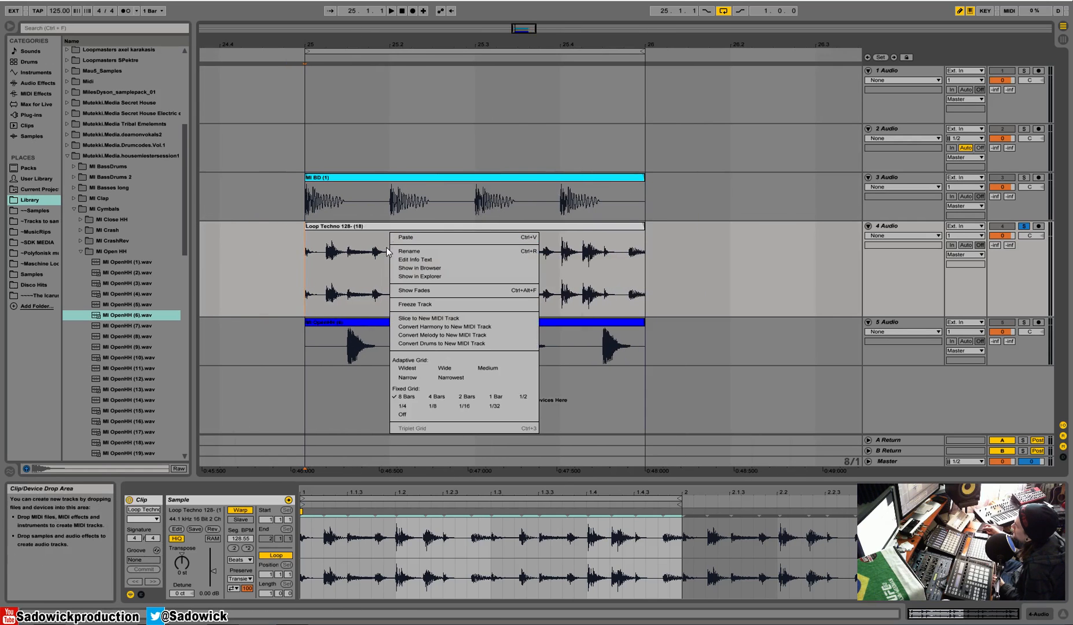
pyautogui.click(407, 379)
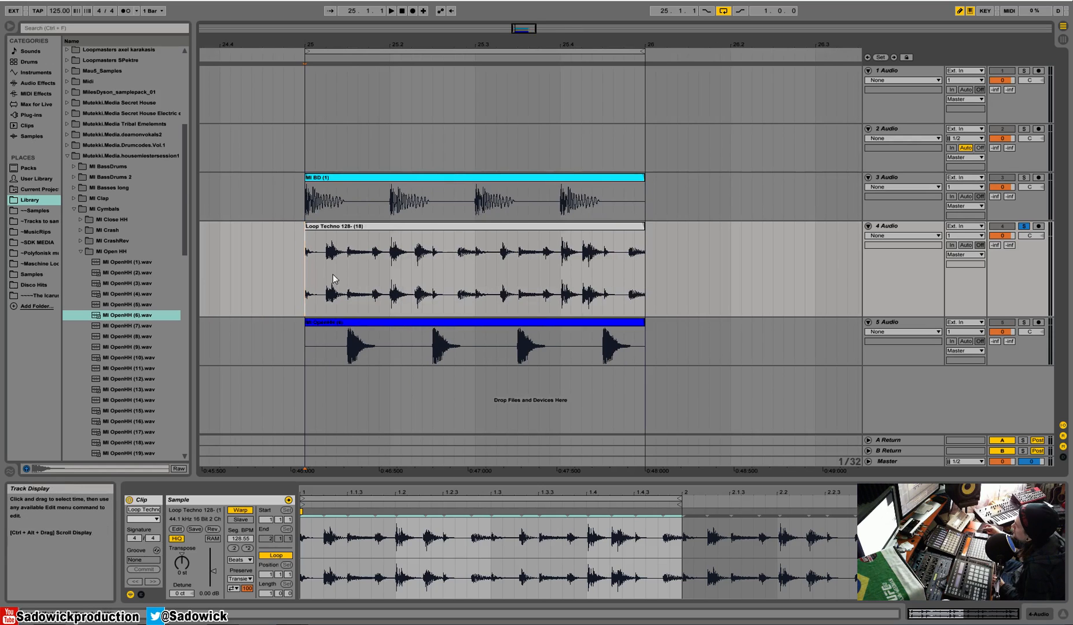
# Copy the techno loop's eighth-note slice from the off-beat of beat 1 onto the off-beats of beats 2, 3 and 4.
pyautogui.press('space')
pyautogui.moveTo(345, 266); pyautogui.dragTo(387, 266)
pyautogui.click(432, 262)
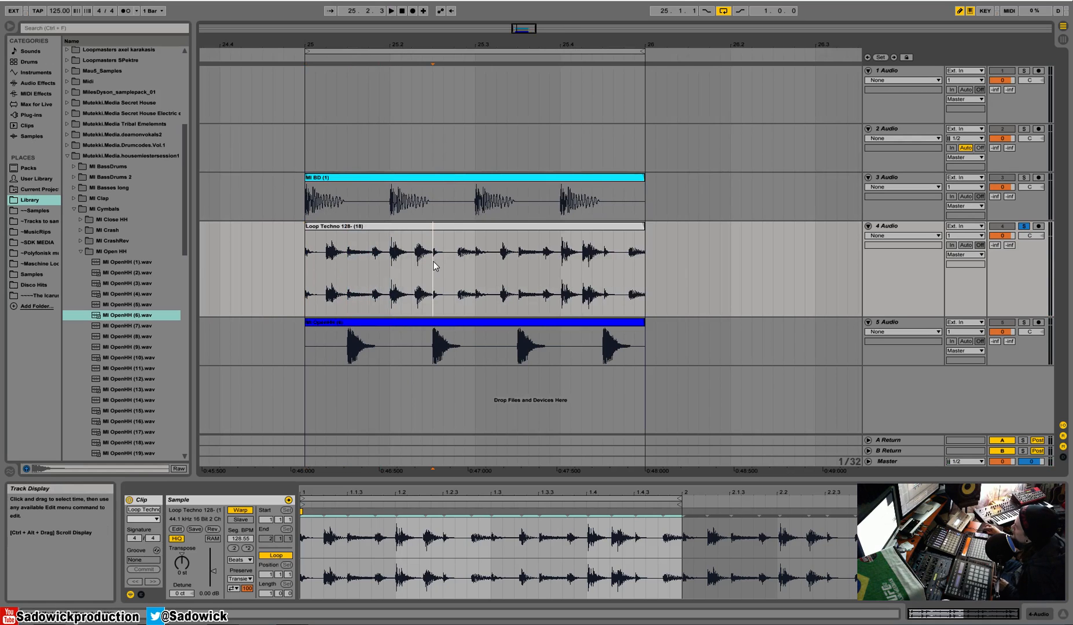
pyautogui.hotkey('ctrl', 'v')
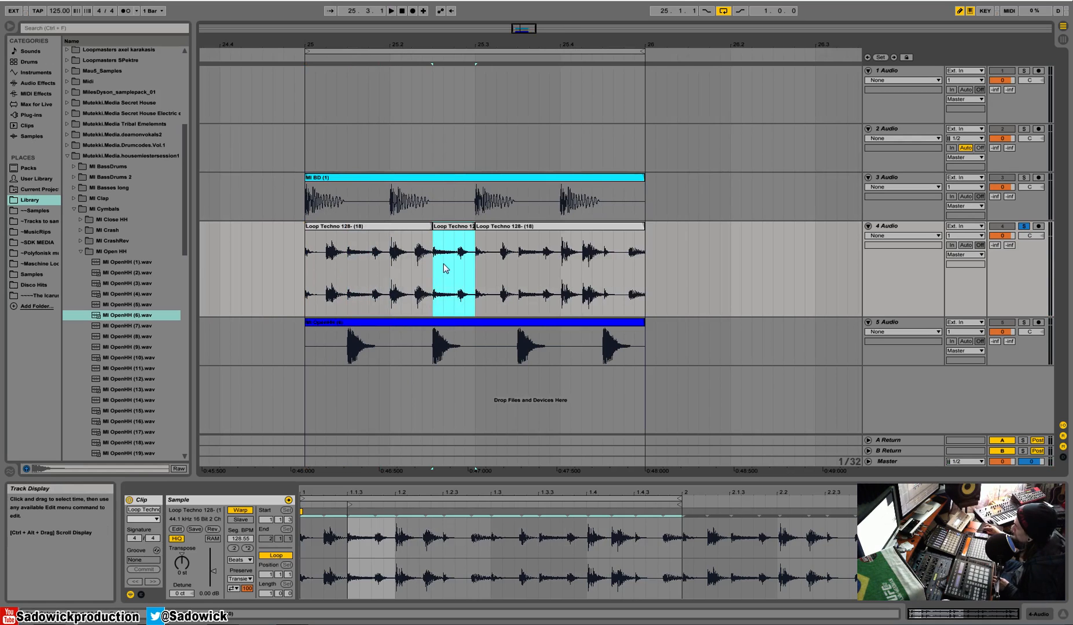
pyautogui.hotkey('ctrl', 'v')
pyautogui.hotkey('ctrl', 'v')
pyautogui.hotkey('ctrl', 'v')
pyautogui.hotkey('ctrl', 'v')
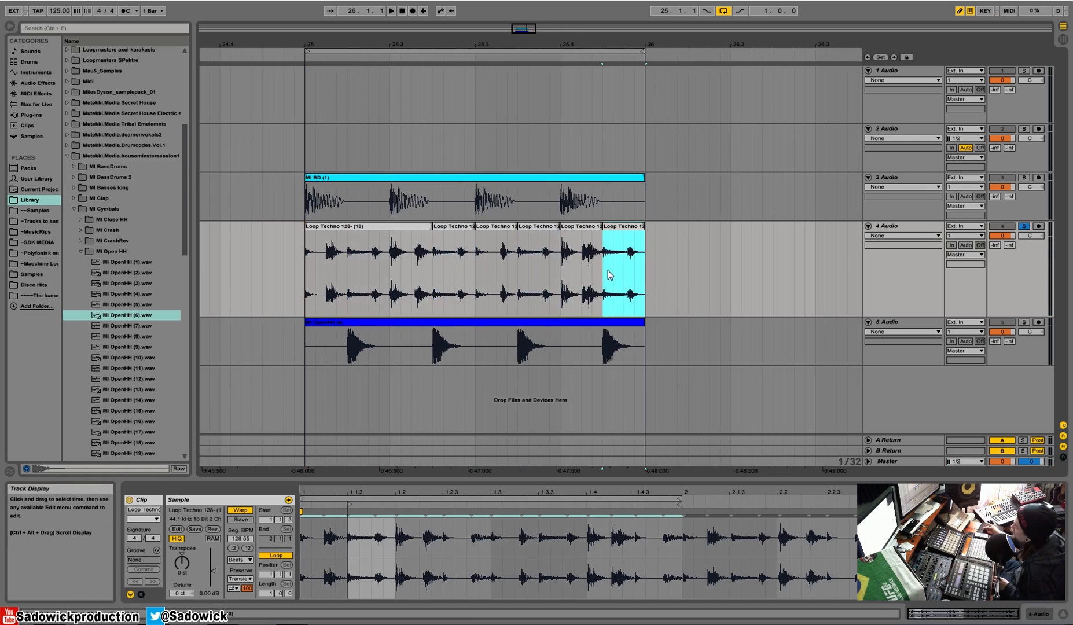
# Play the edited techno loop on track 4 from the start of bar 25 and stop playback.
pyautogui.click(324, 232)
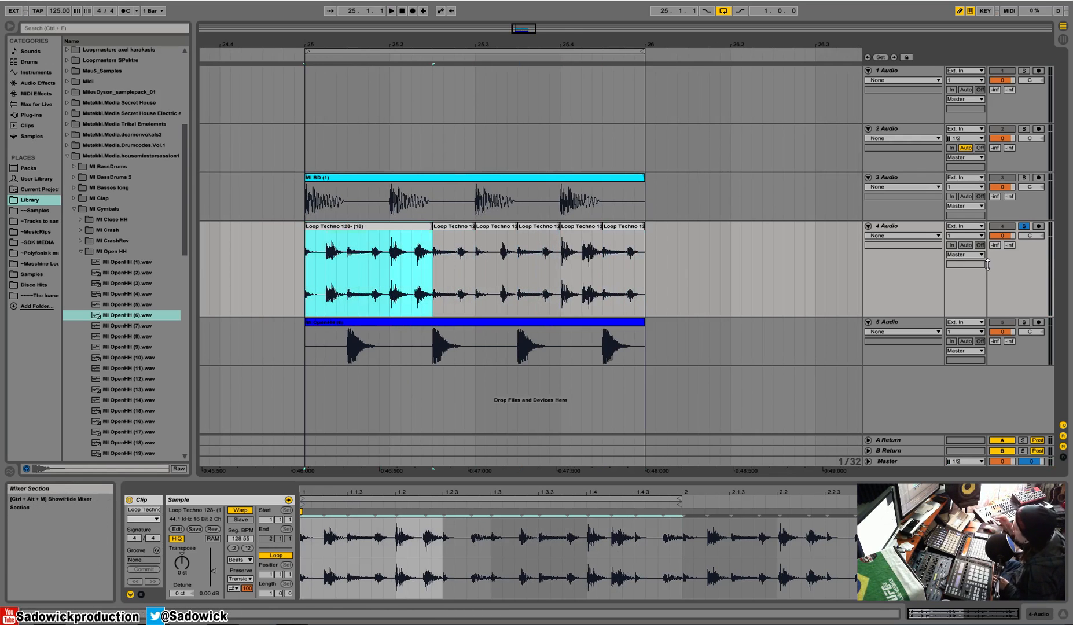
pyautogui.press('space')
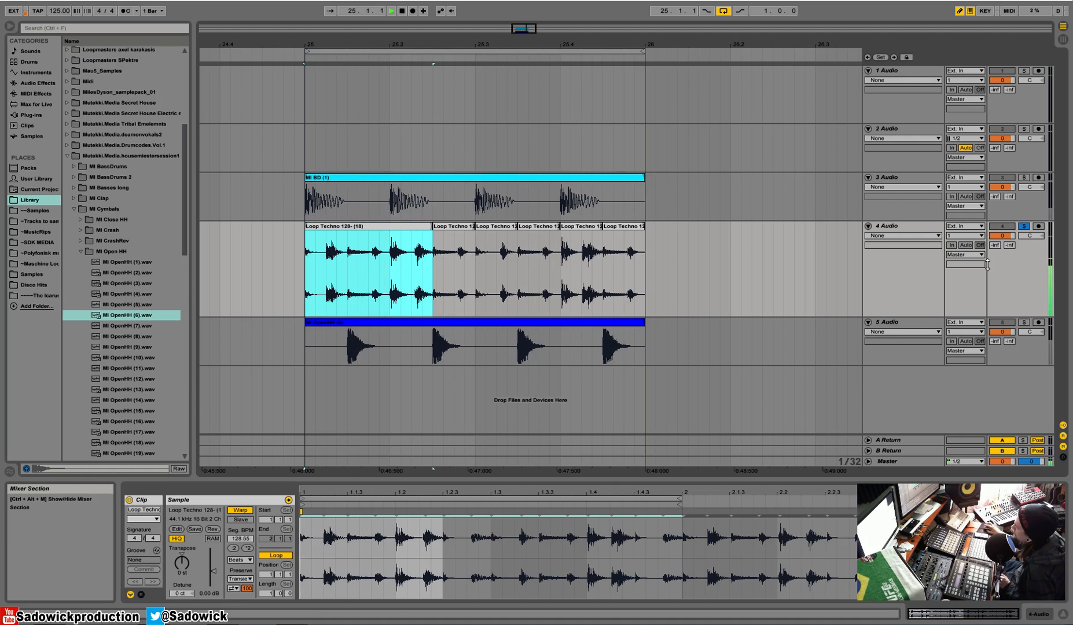
pyautogui.press('space')
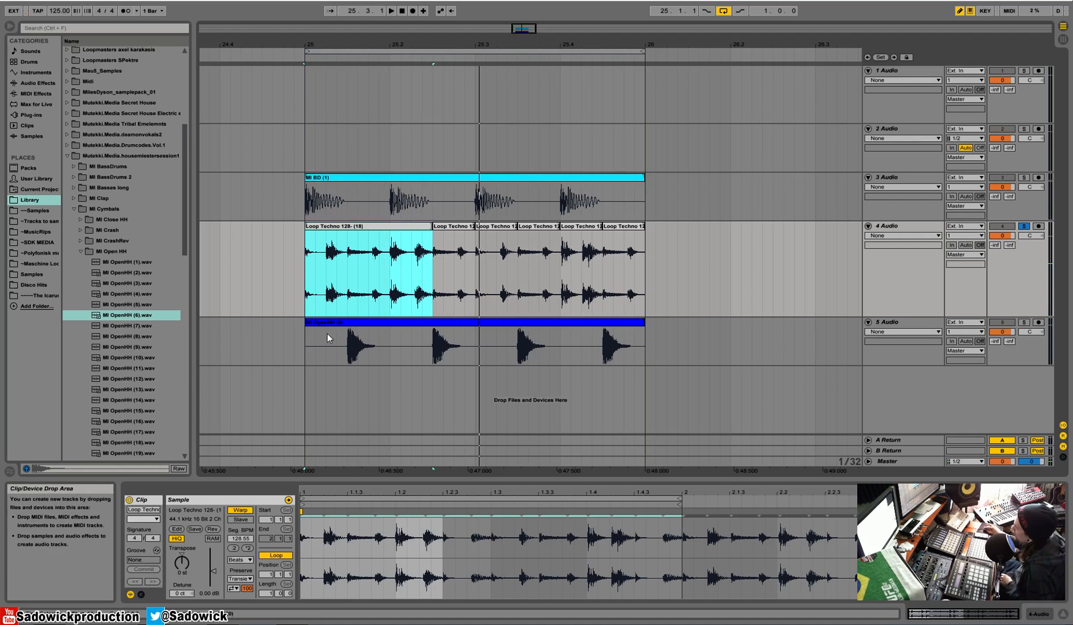
# Duplicate the first open hi-hat hit directly after itself on track 5, and solo the track to audition it with the techno loop.
pyautogui.moveTo(349, 347); pyautogui.dragTo(375, 348)
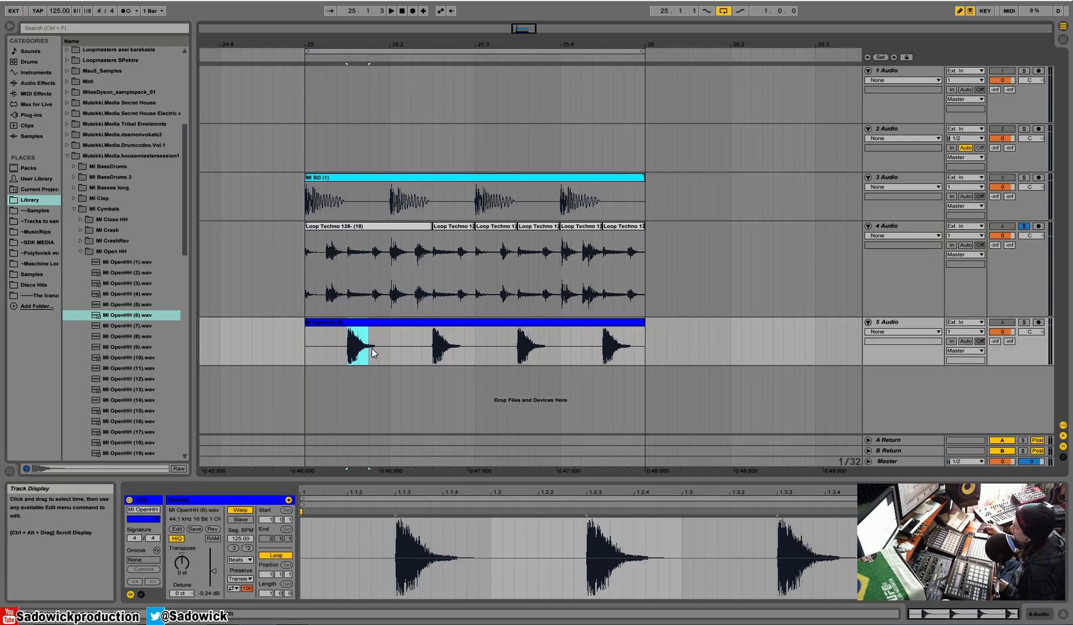
pyautogui.hotkey('ctrl', 'd')
pyautogui.click(1024, 323)
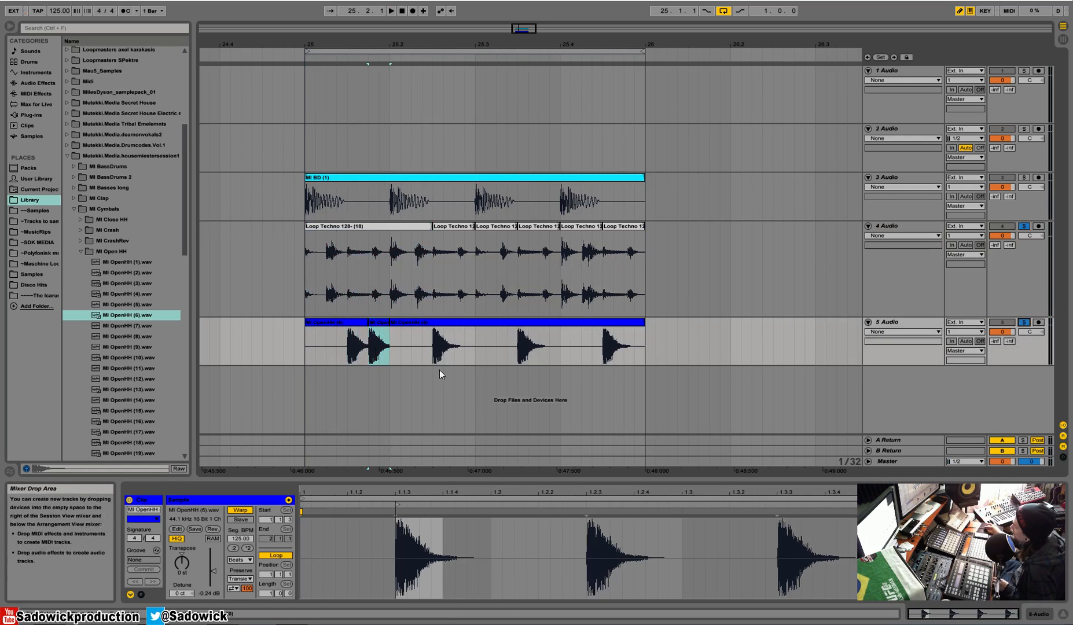
pyautogui.click(310, 339)
pyautogui.press('space')
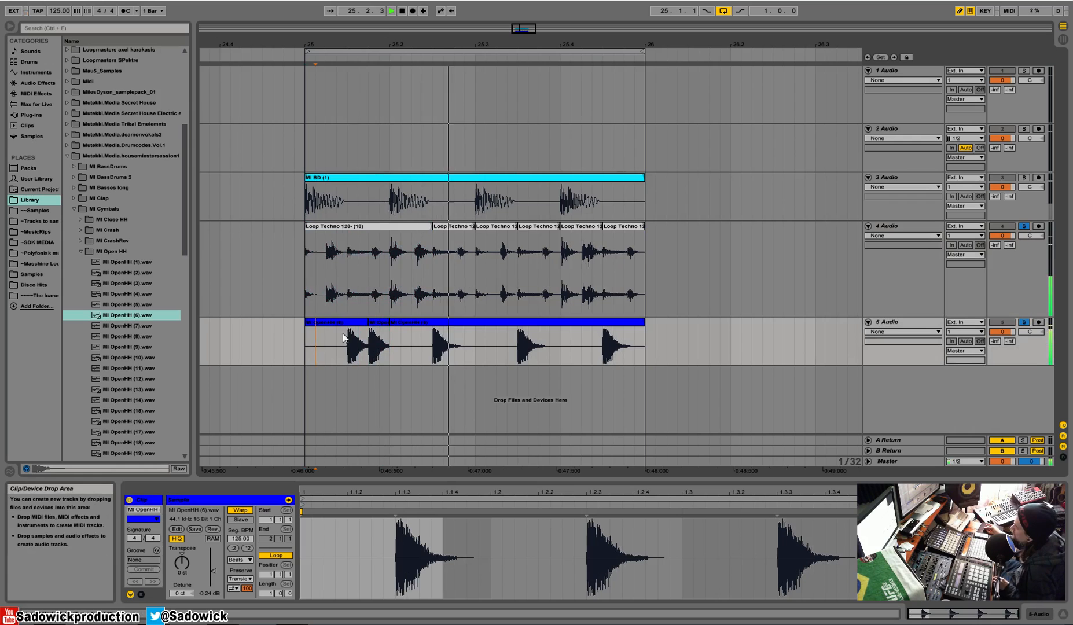
pyautogui.press('space')
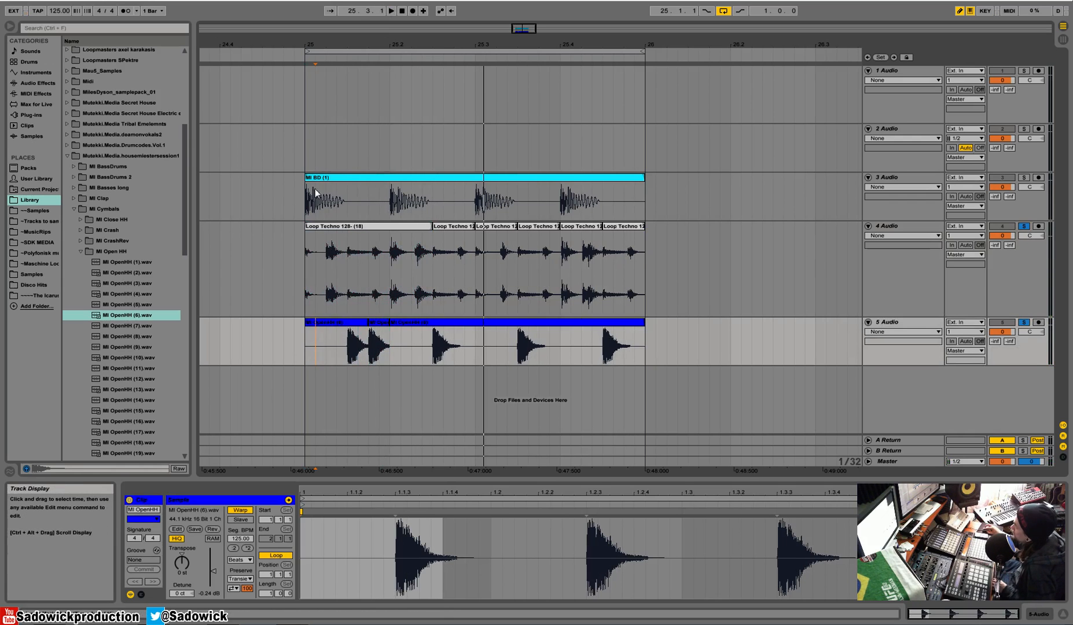
# Consolidate the sliced clips in bar 25 on tracks 4 and 5 into one clip per track.
pyautogui.click(316, 188)
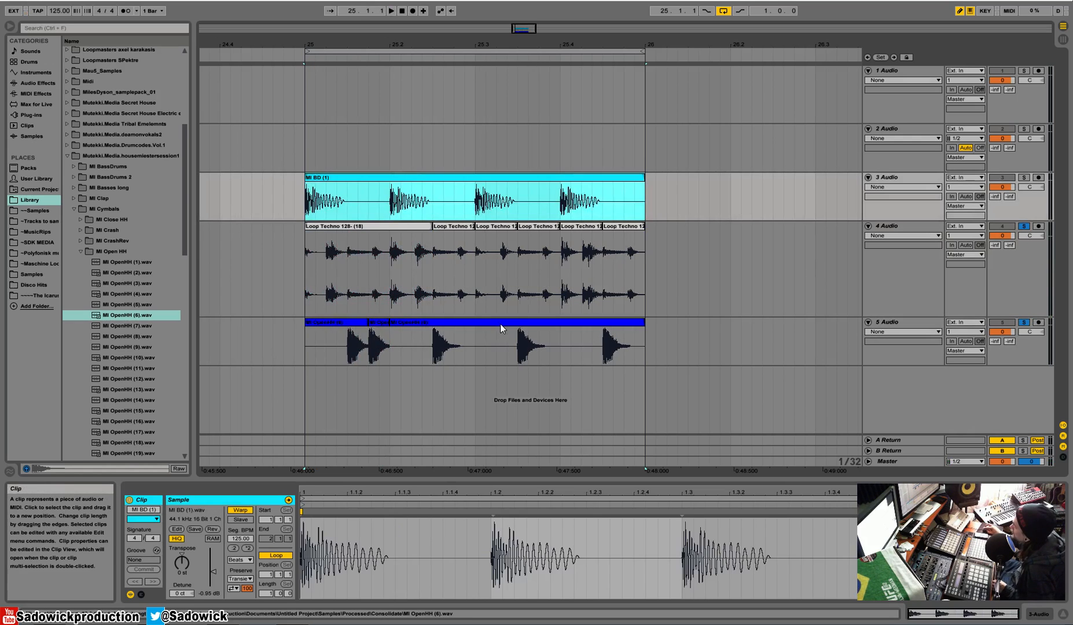
pyautogui.click(500, 324)
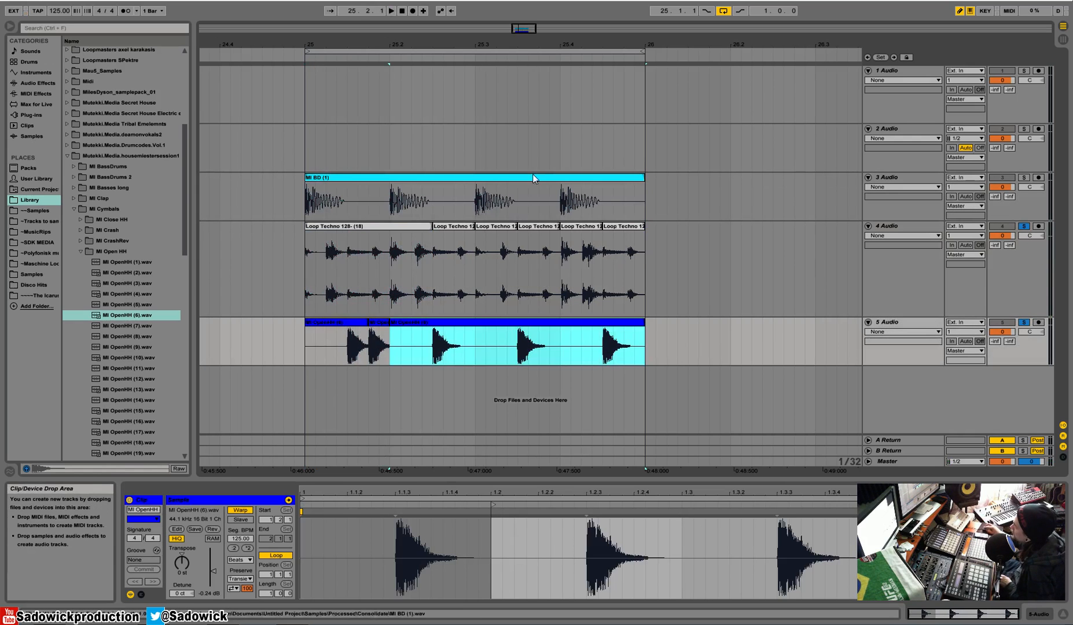
pyautogui.moveTo(656, 332); pyautogui.dragTo(307, 264)
pyautogui.press('Tab')
pyautogui.press('Tab')
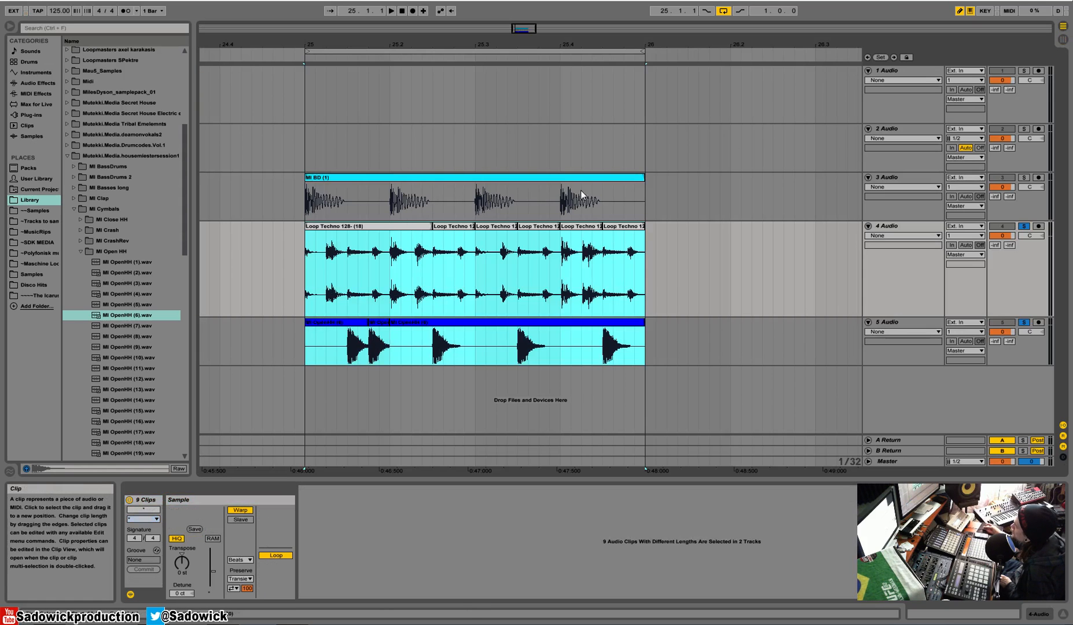
pyautogui.rightClick(396, 228)
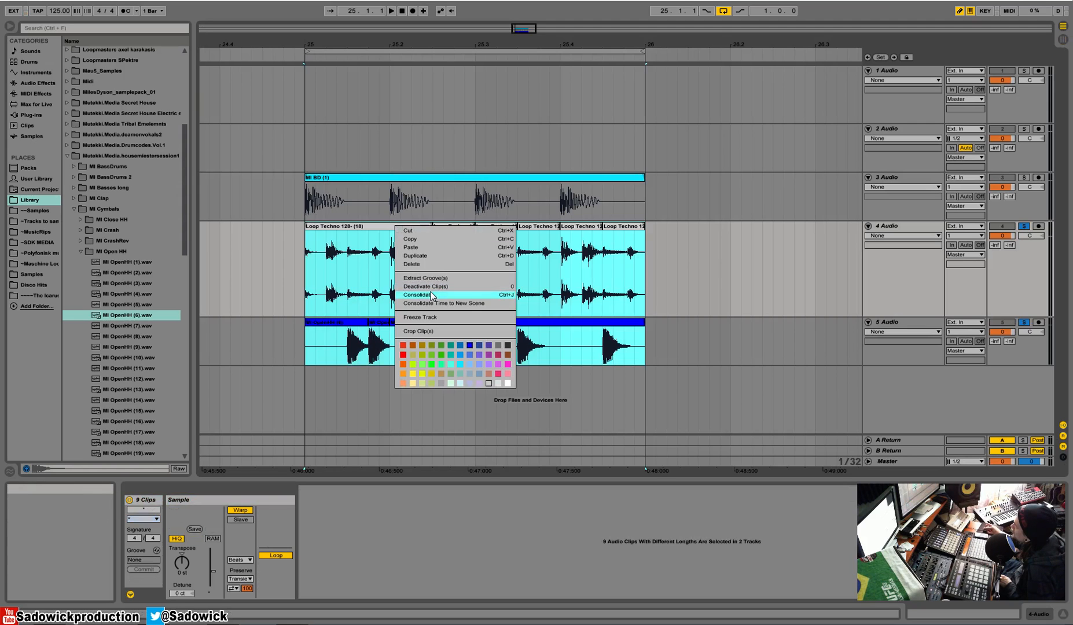
pyautogui.click(430, 294)
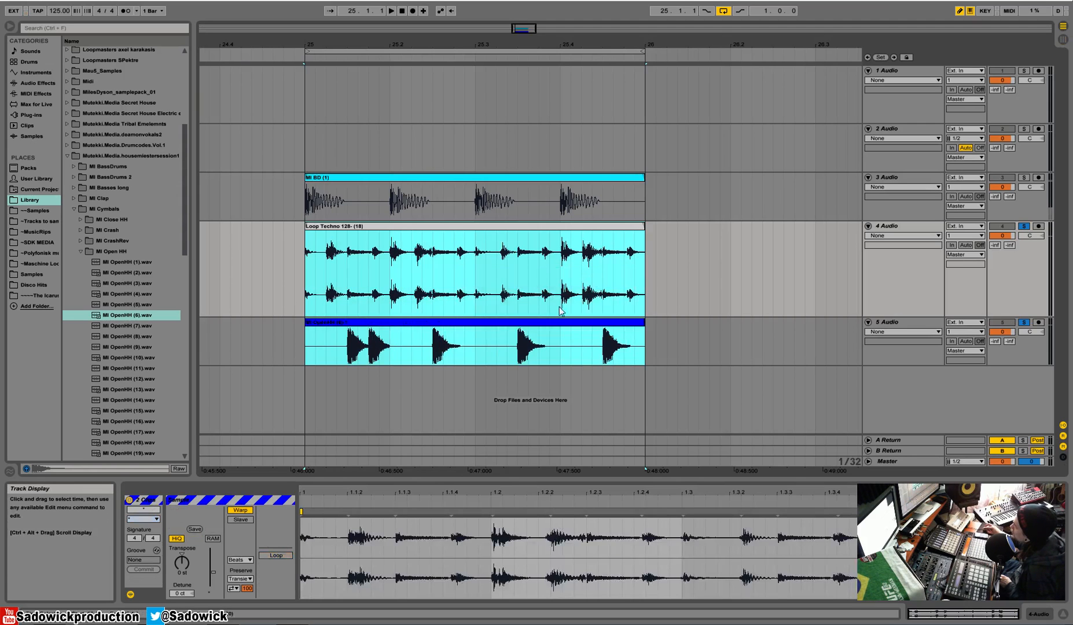
# Compare the consolidated techno loop clip in the arrangement with the original clips in Session View.
pyautogui.click(438, 240)
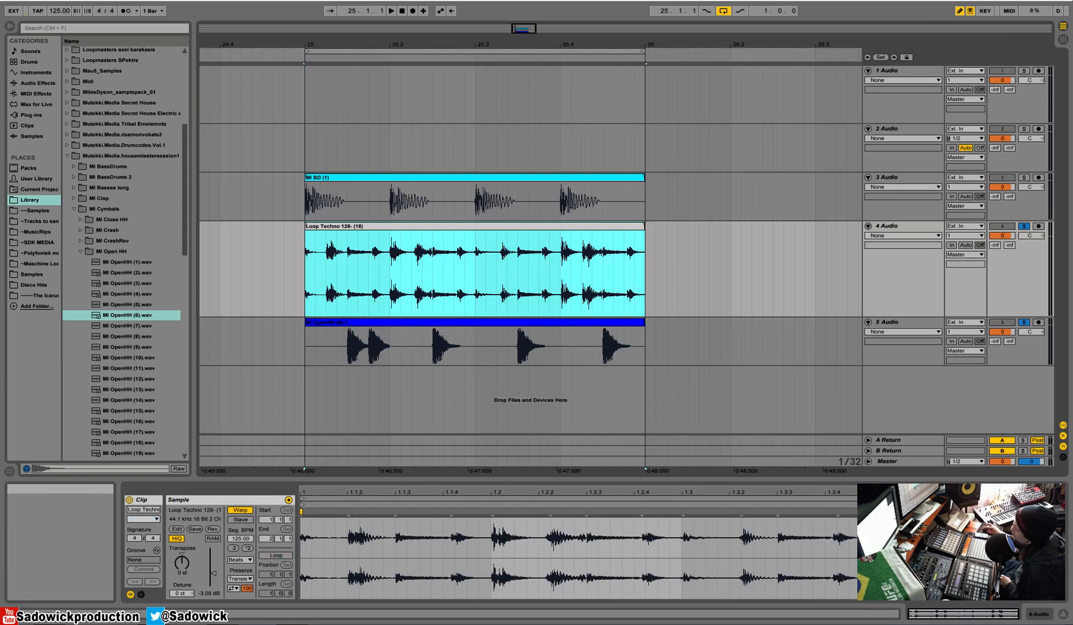
pyautogui.click(1062, 33)
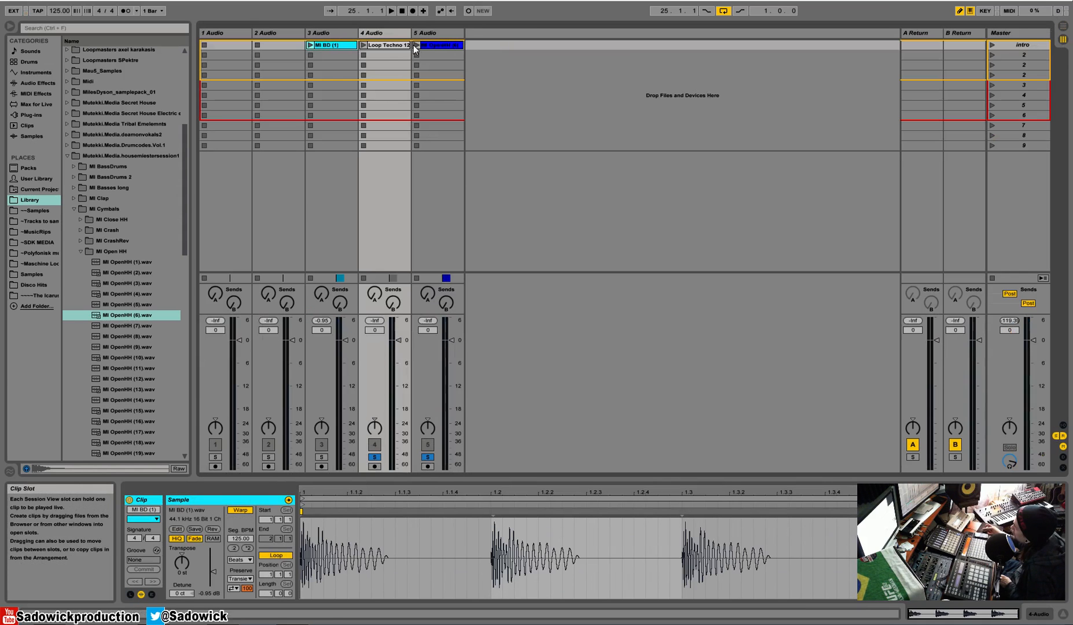
pyautogui.press('Tab')
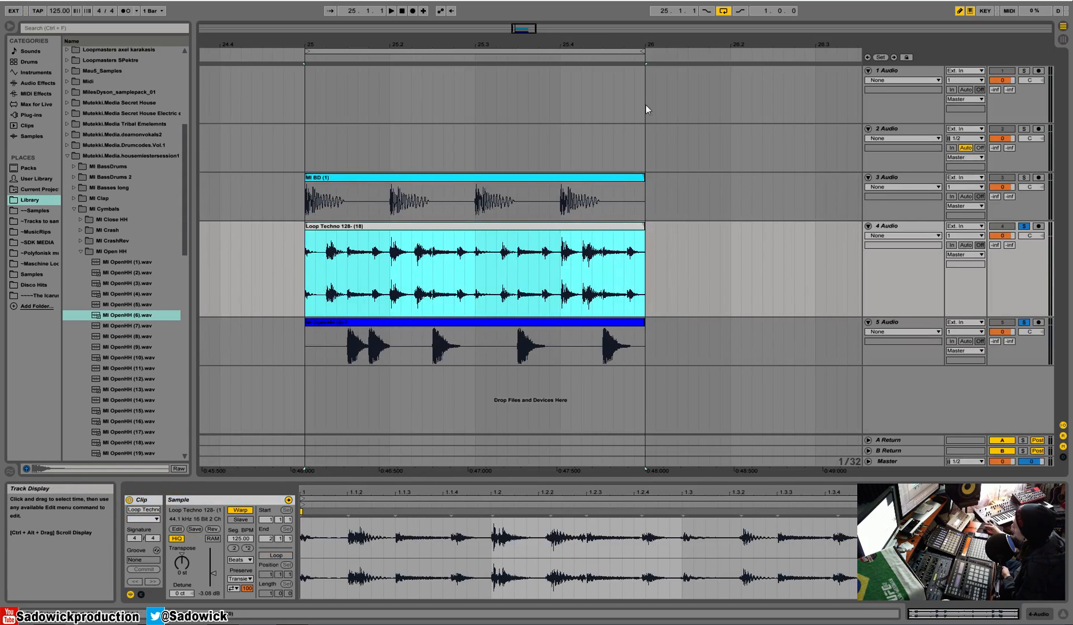
# Reduce the heights of tracks 3 and 4 in the arrangement.
pyautogui.moveTo(575, 46); pyautogui.dragTo(580, 55)
pyautogui.click(1007, 290)
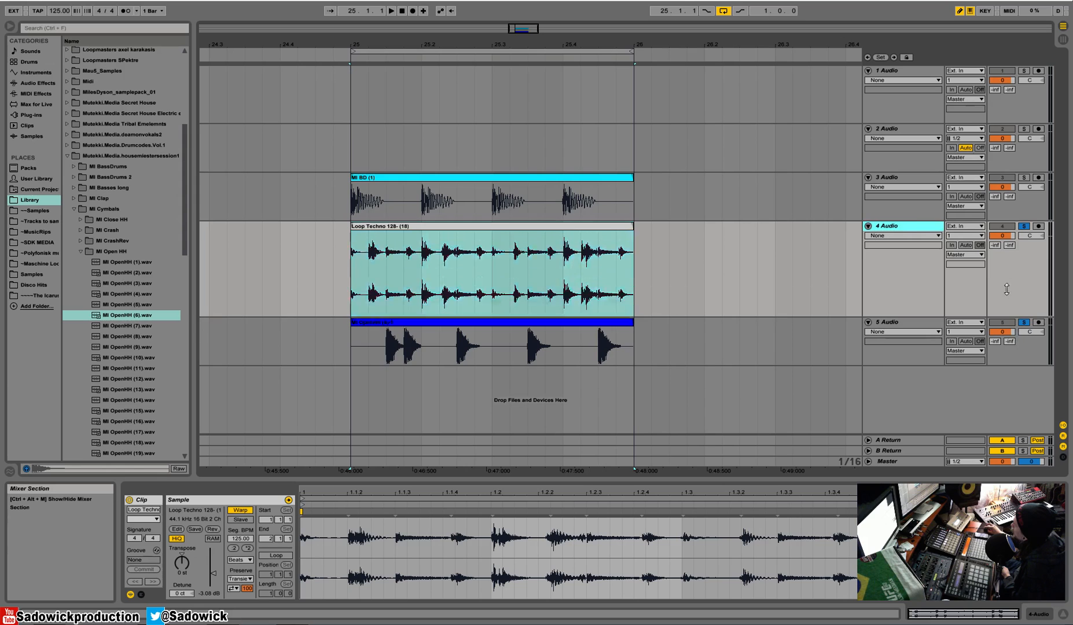
pyautogui.moveTo(1007, 289); pyautogui.dragTo(1014, 245)
pyautogui.moveTo(1009, 206); pyautogui.dragTo(1010, 195)
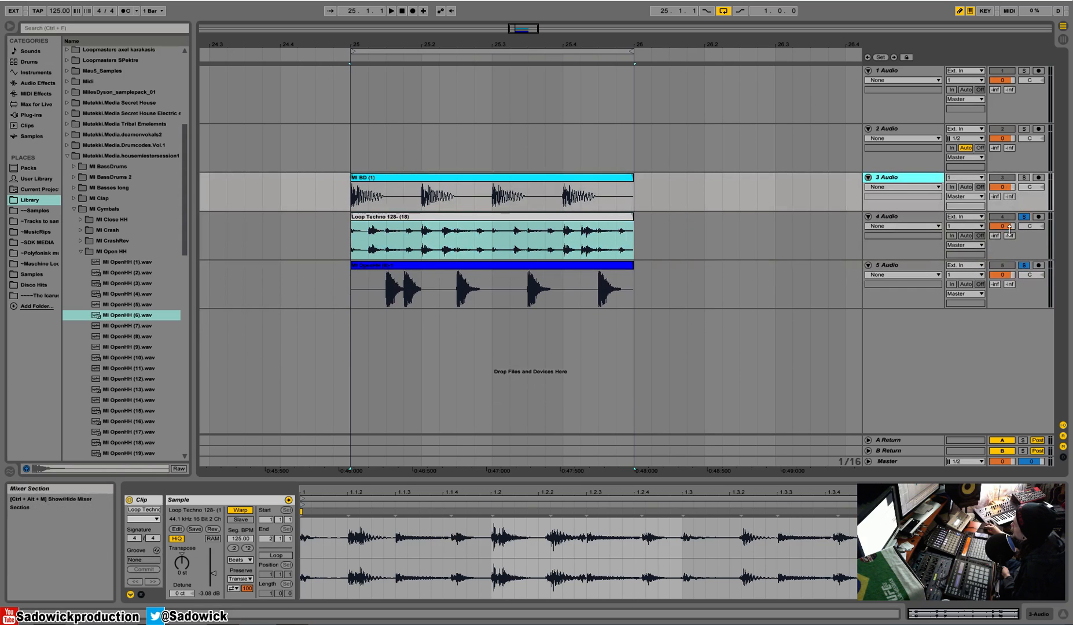
pyautogui.moveTo(1022, 238); pyautogui.dragTo(1020, 258)
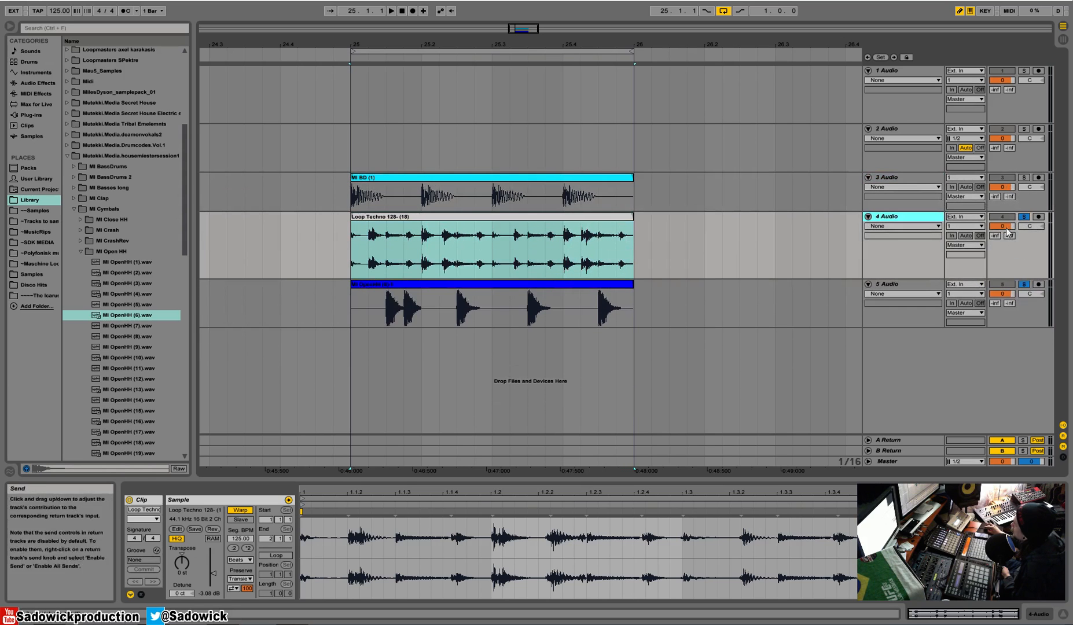
# Show automation, draw a track volume dip over the second open hi-hat hit on track 5, and solo only that track.
pyautogui.press('a')
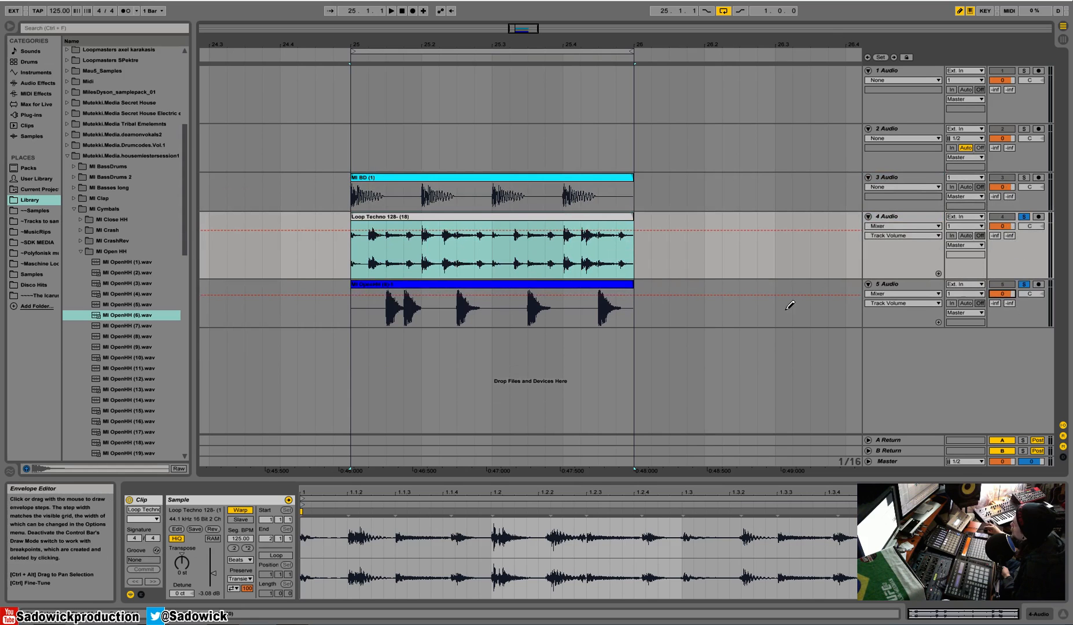
pyautogui.click(356, 302)
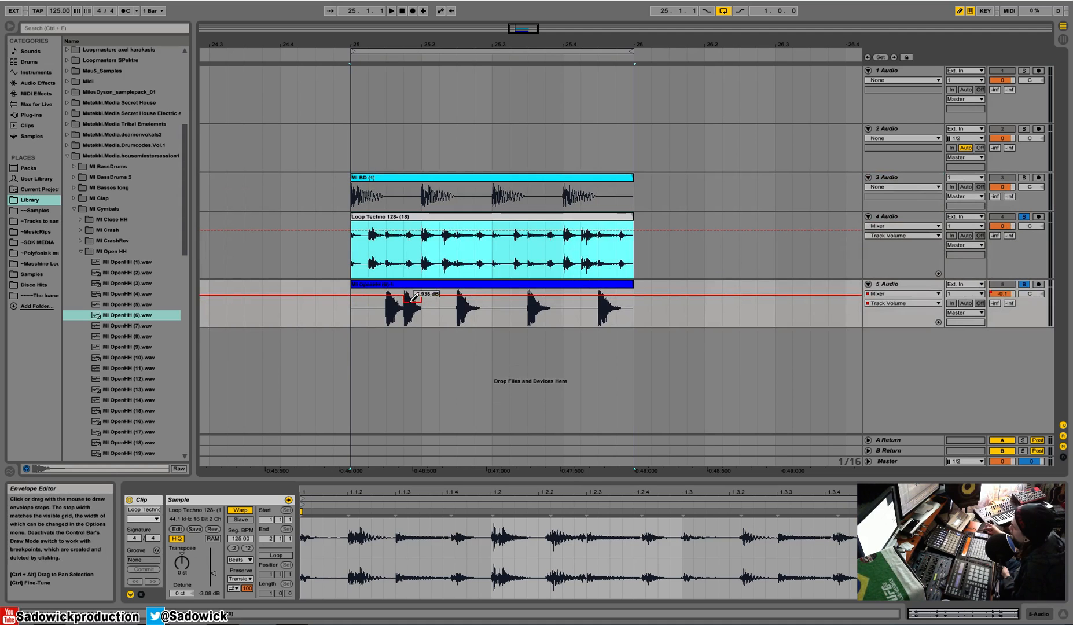
pyautogui.click(1024, 285)
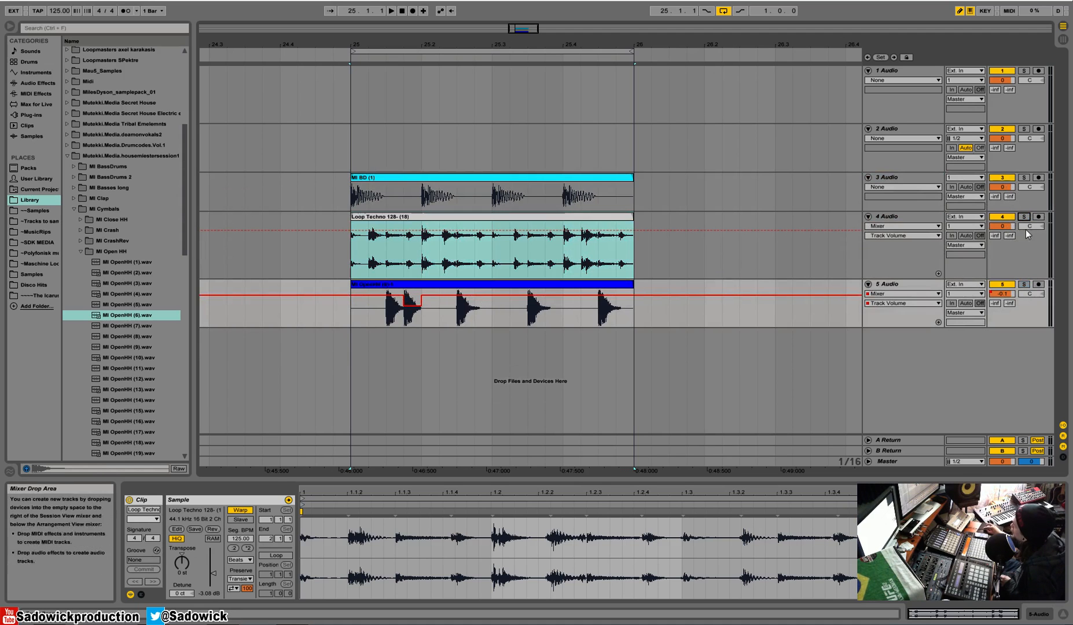
pyautogui.click(1023, 285)
pyautogui.click(397, 288)
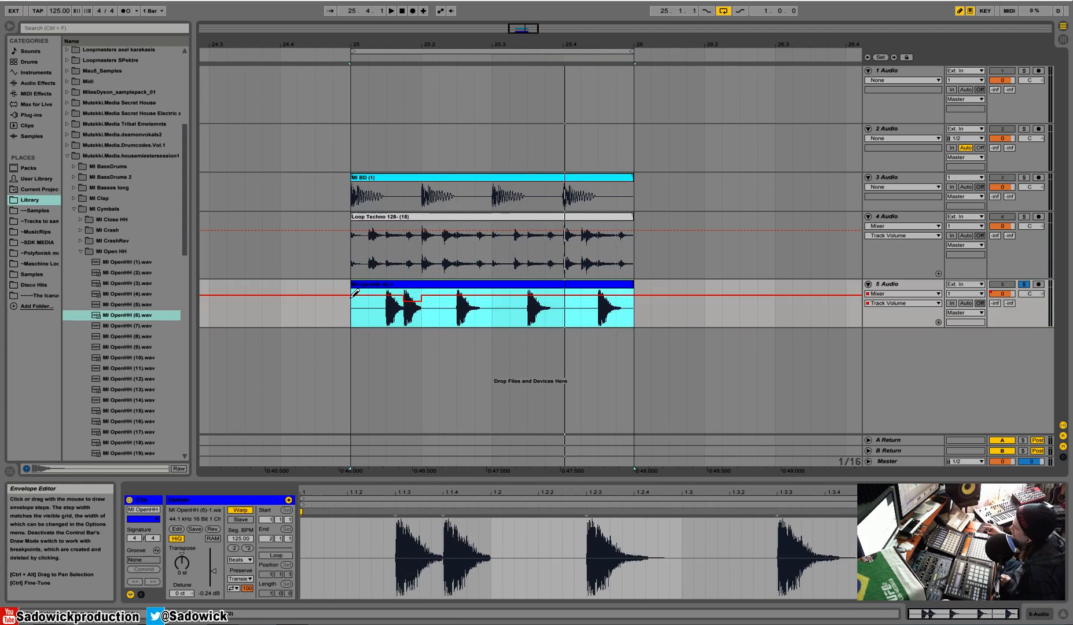
# Draw track volume dips over the last three open hi-hat hits on track 5 and audition the pattern.
pyautogui.click(466, 308)
pyautogui.click(534, 301)
pyautogui.click(608, 301)
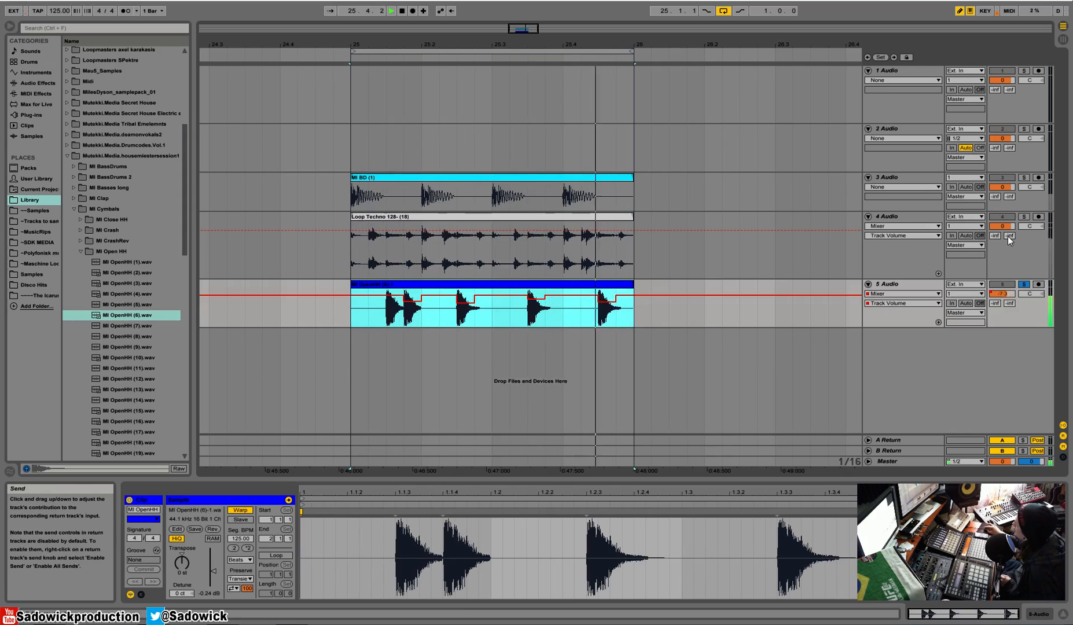
pyautogui.press('space')
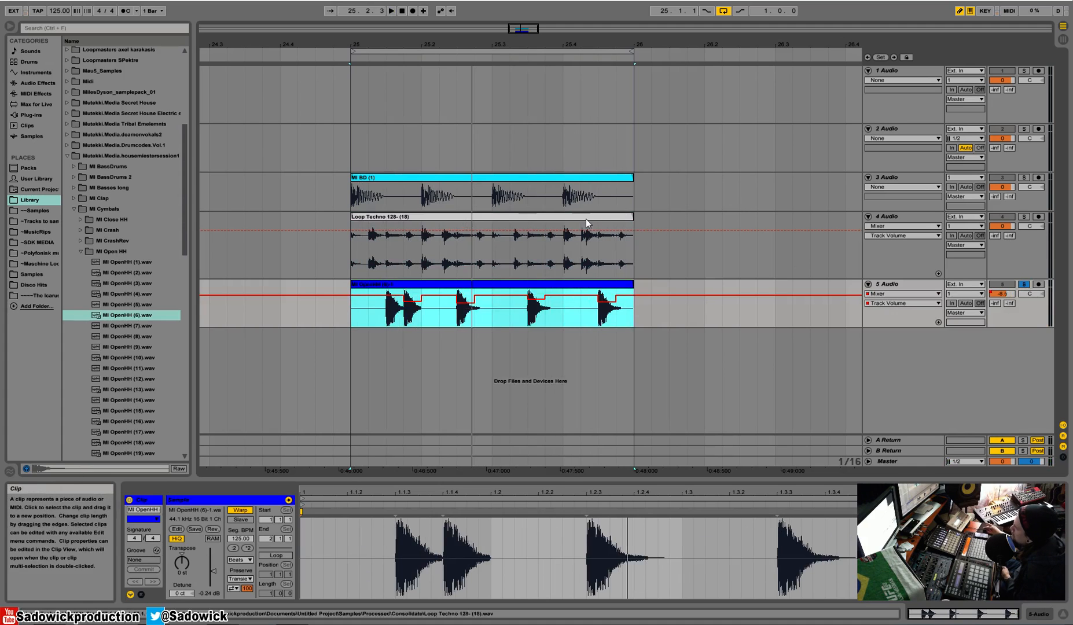
# Shrink the clip detail area slightly and reduce the heights of tracks 1, 2 and 4 in the arrangement.
pyautogui.moveTo(349, 485); pyautogui.dragTo(349, 495)
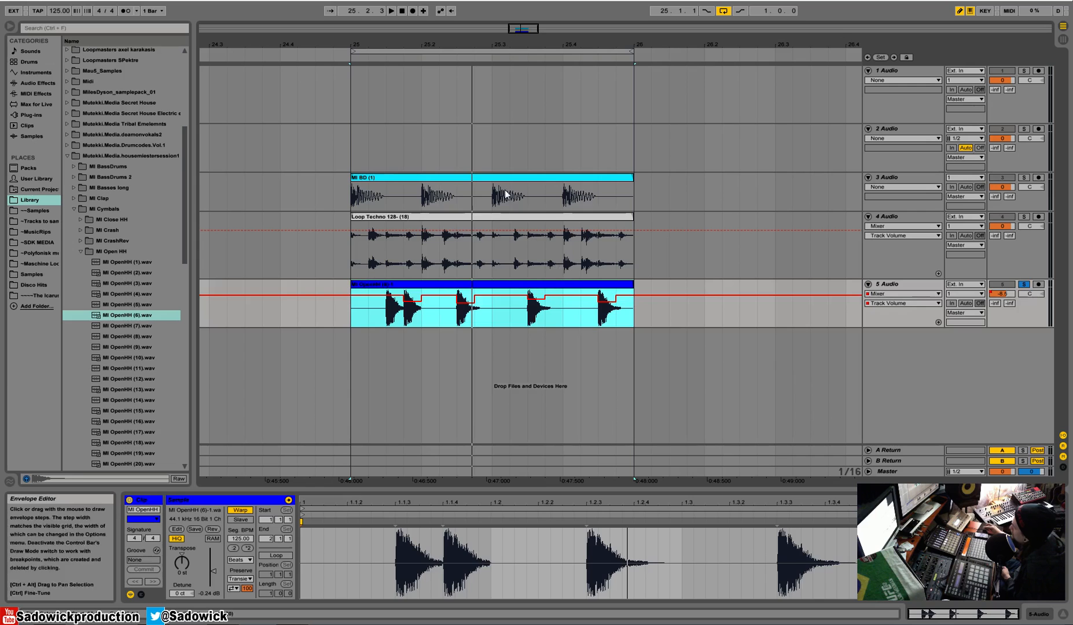
pyautogui.click(481, 217)
pyautogui.click(489, 178)
pyautogui.click(472, 284)
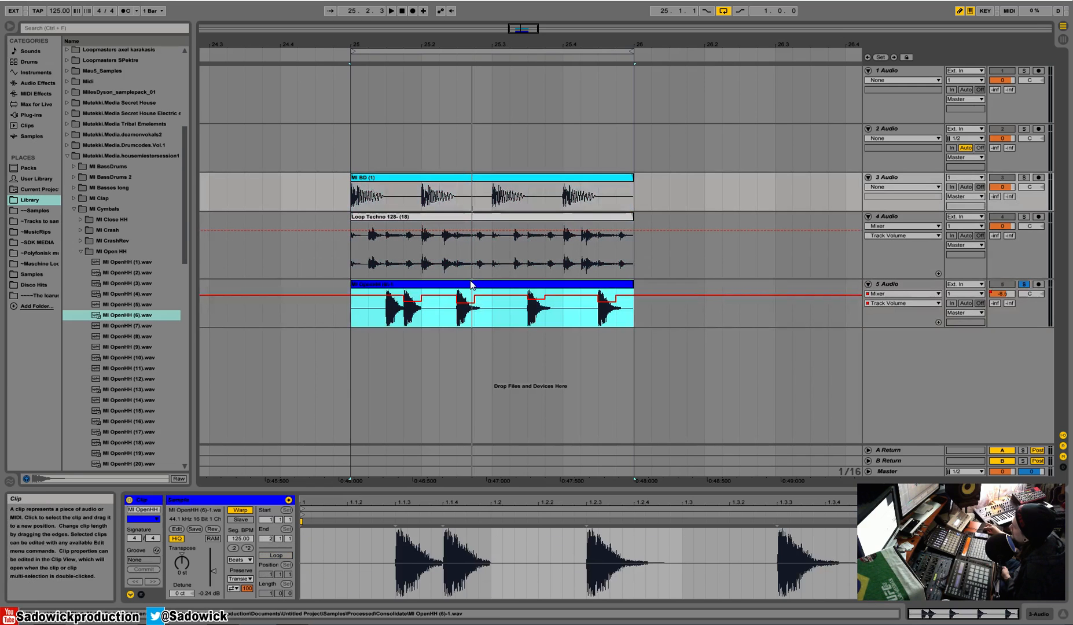
pyautogui.moveTo(1029, 168); pyautogui.dragTo(1029, 146)
pyautogui.moveTo(976, 258); pyautogui.dragTo(976, 213)
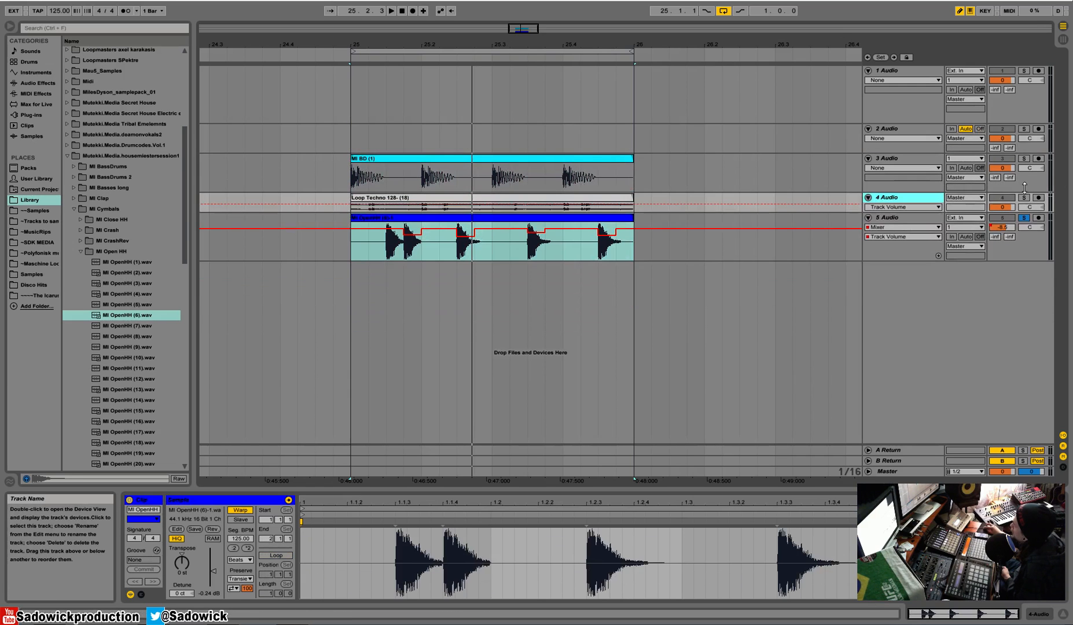
pyautogui.moveTo(976, 123); pyautogui.dragTo(975, 104)
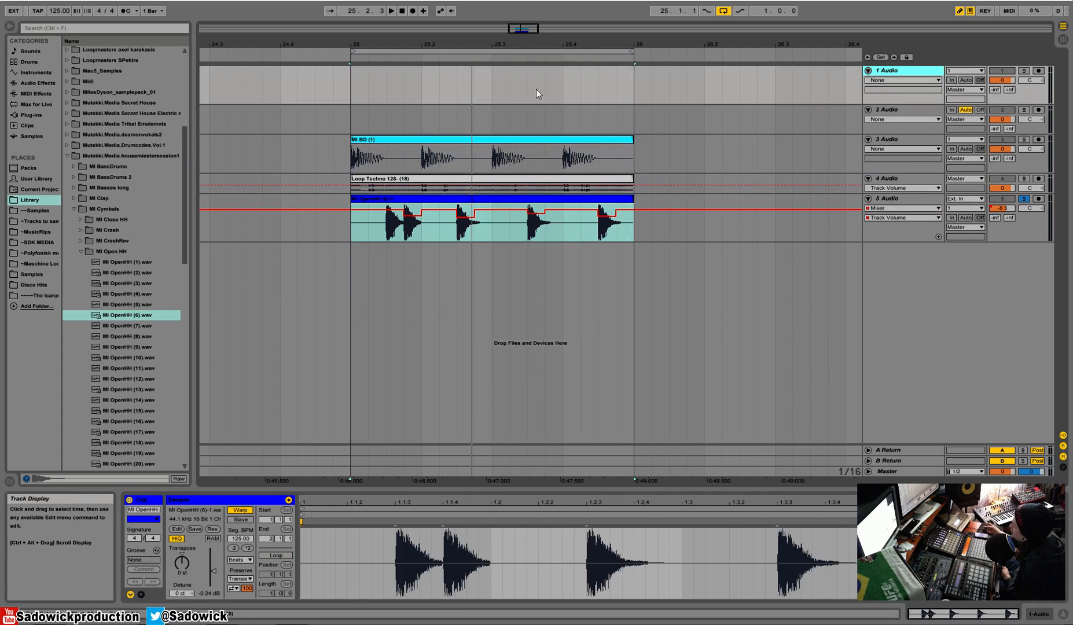